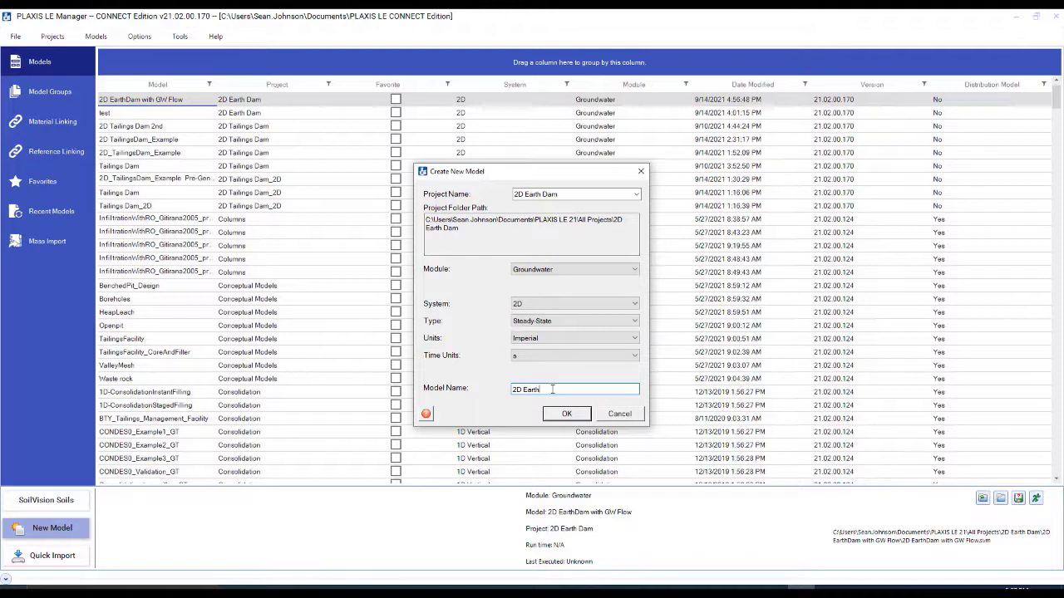
- Create the model under the name 2D EarthDam_Flow in the 2D Earth Dam project and switch to its modelling window
{"action": "type", "text": "Dam_Flow"}
{"action": "left_click", "coordinate": [573, 415]}
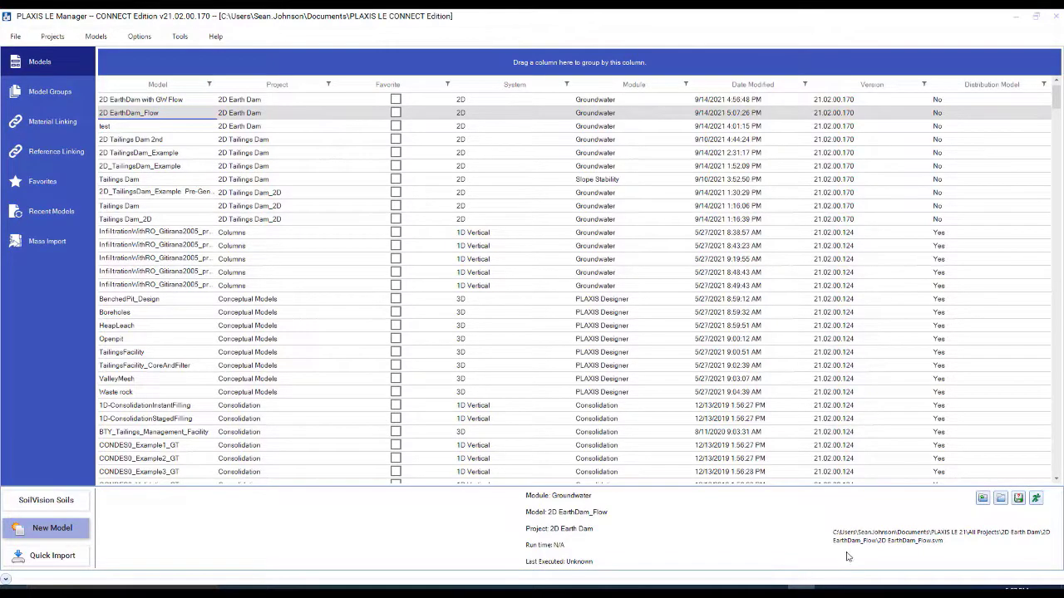
{"action": "left_click", "coordinate": [879, 589]}
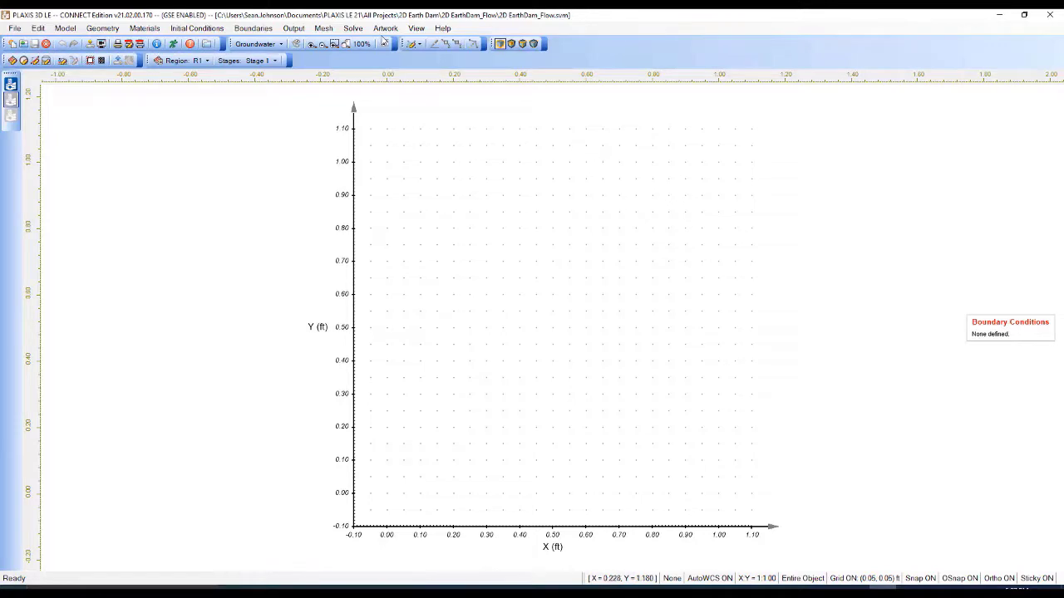
- Switch the World Coordinate System to manual extents and set the minimum X to -10 and minimum Y to 400
{"action": "left_click", "coordinate": [395, 30]}
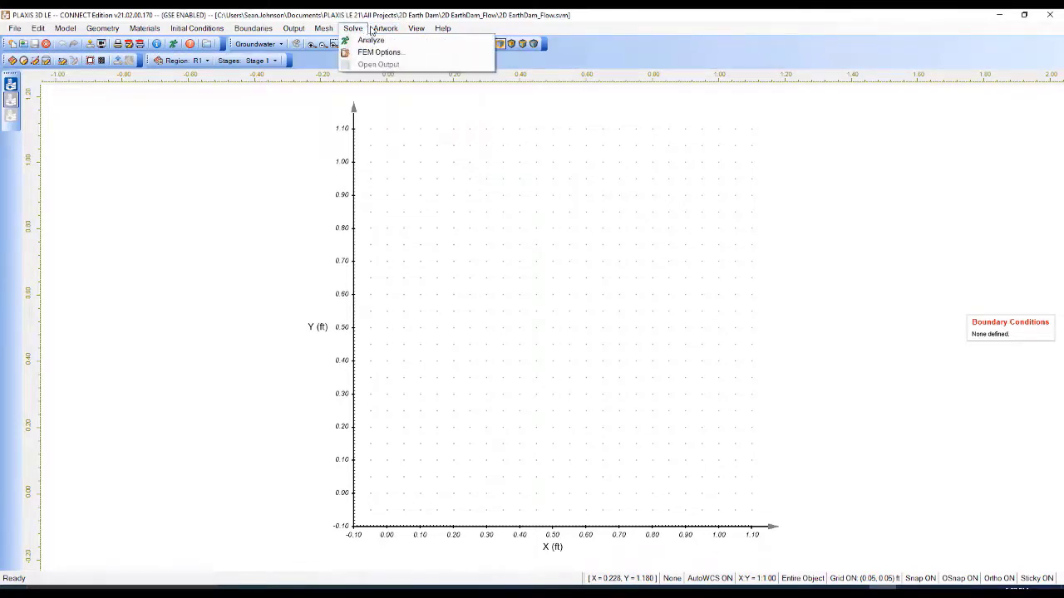
{"action": "mouse_move", "coordinate": [418, 29]}
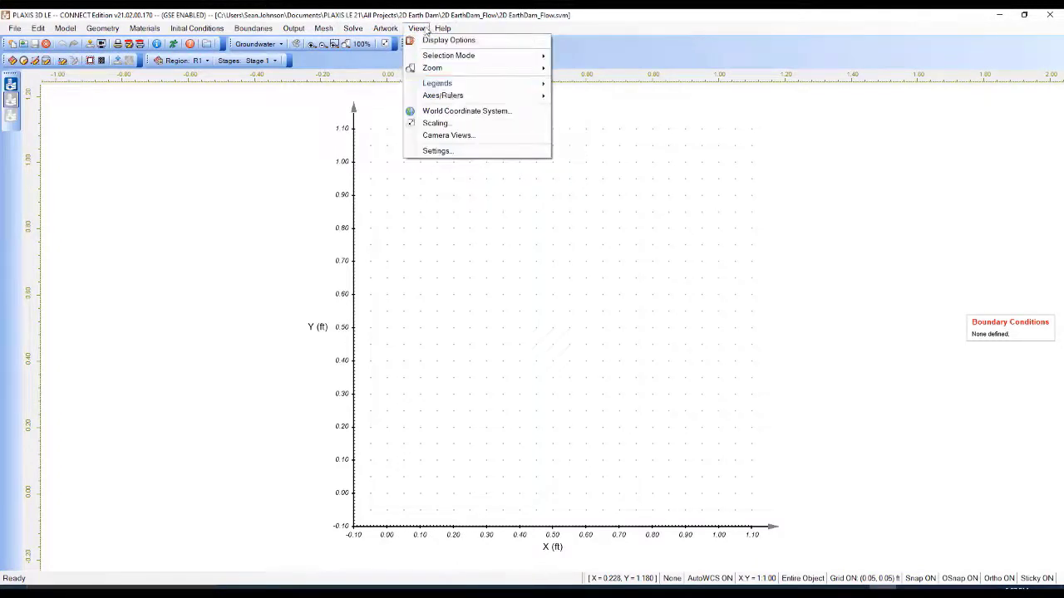
{"action": "left_click", "coordinate": [466, 114]}
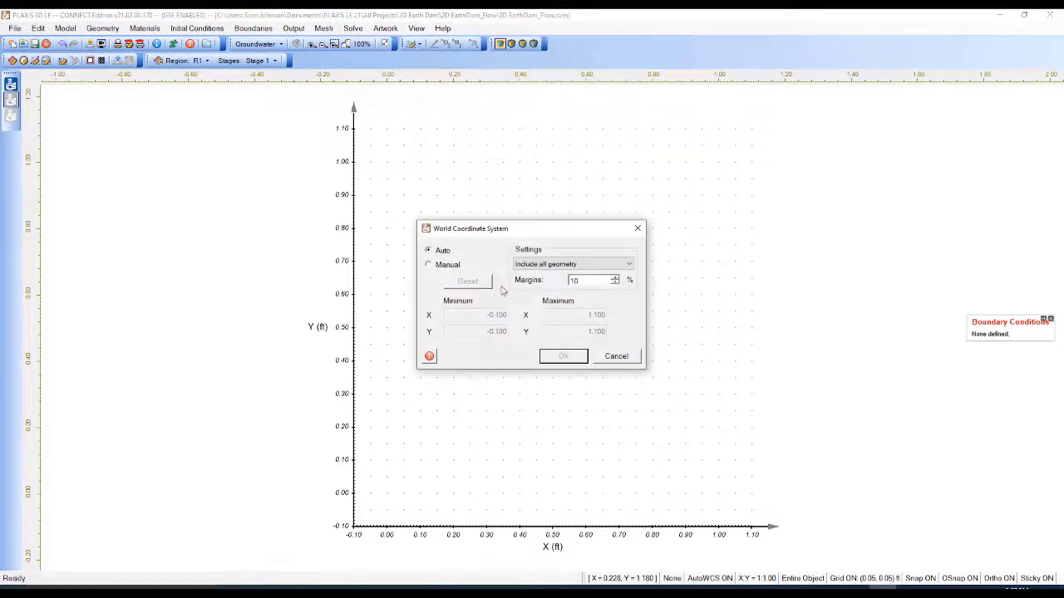
{"action": "left_click", "coordinate": [449, 266]}
{"action": "double_click", "coordinate": [470, 314]}
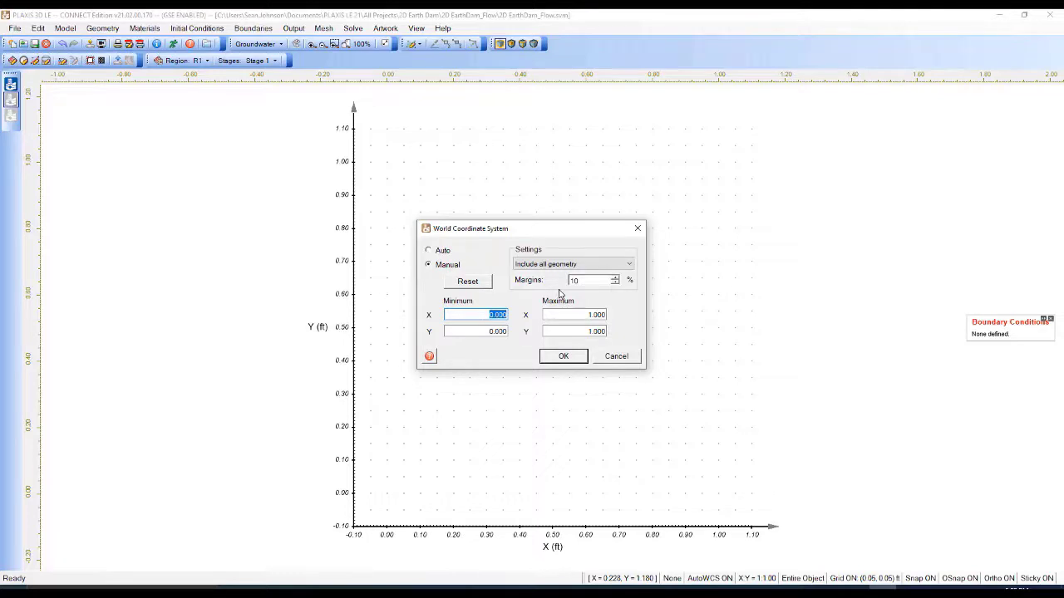
{"action": "type", "text": "-10"}
{"action": "key", "text": "Tab"}
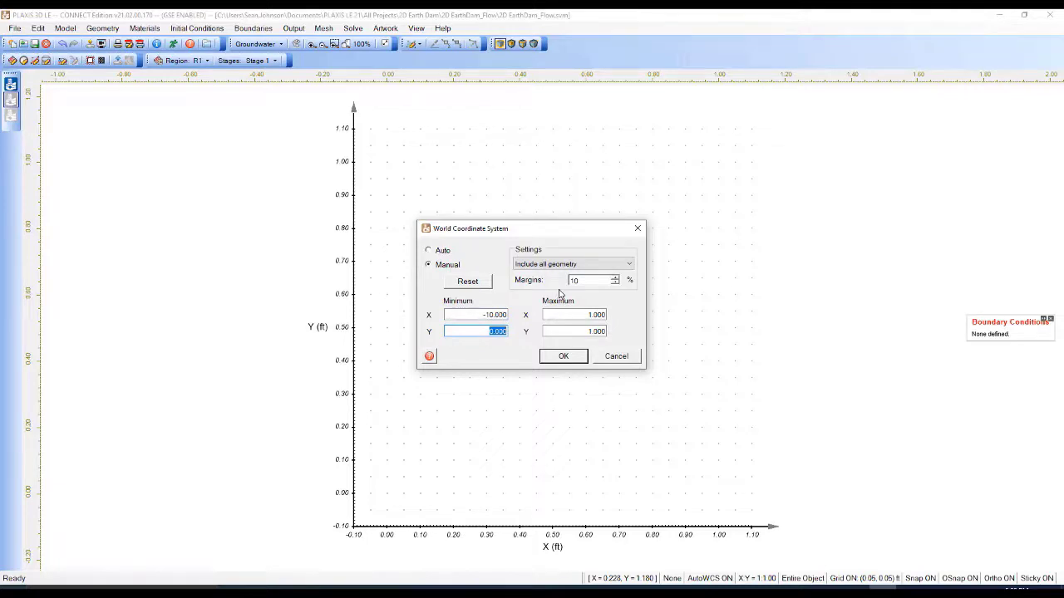
{"action": "type", "text": "400"}
- Set the World Coordinate System maximum to X 700 and Y 720 and apply the extents
{"action": "left_click", "coordinate": [599, 315]}
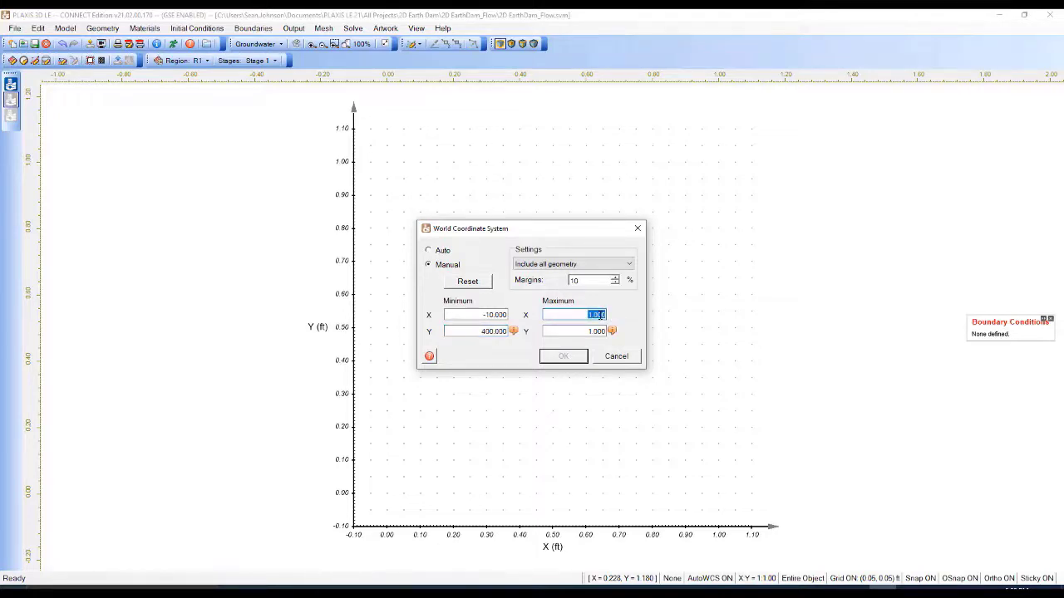
{"action": "type", "text": "10."}
{"action": "type", "text": "0"}
{"action": "key", "text": "Tab"}
{"action": "type", "text": "720"}
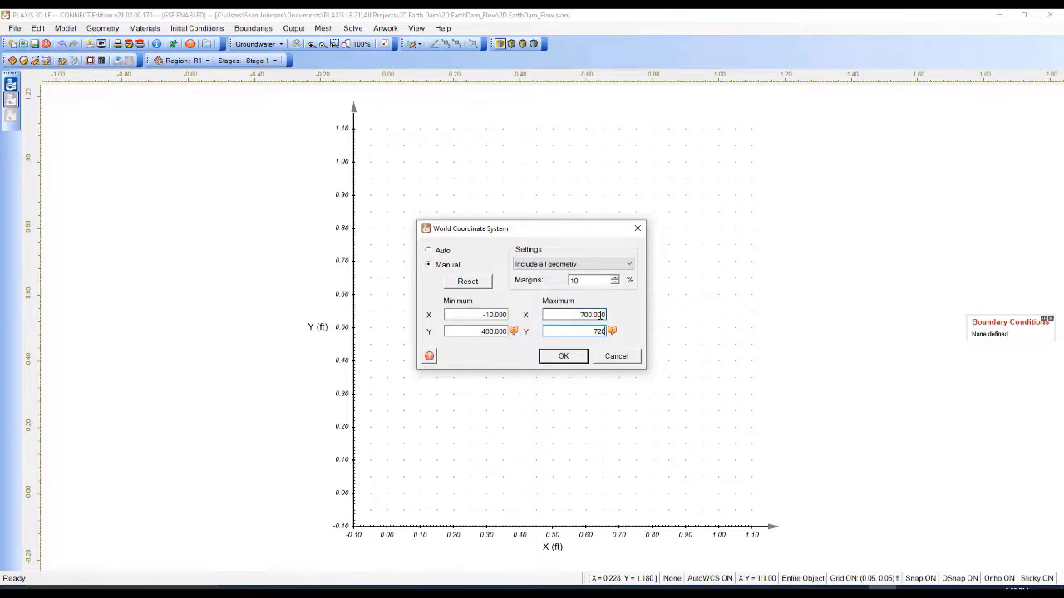
{"action": "left_click", "coordinate": [561, 358]}
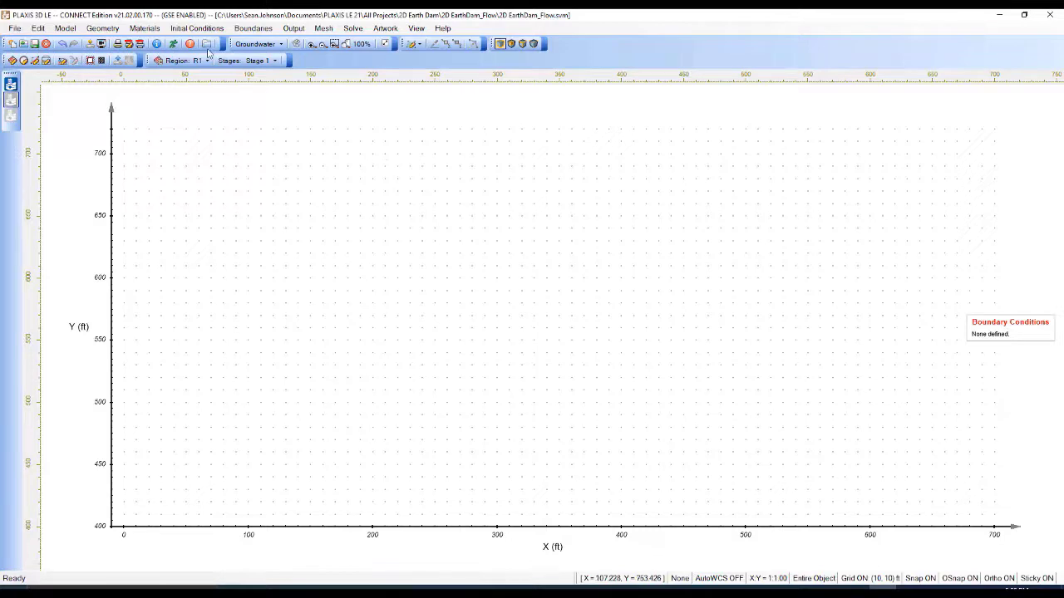
- Rename region R1 as Dam and add a second region to the model
{"action": "left_click", "coordinate": [119, 29]}
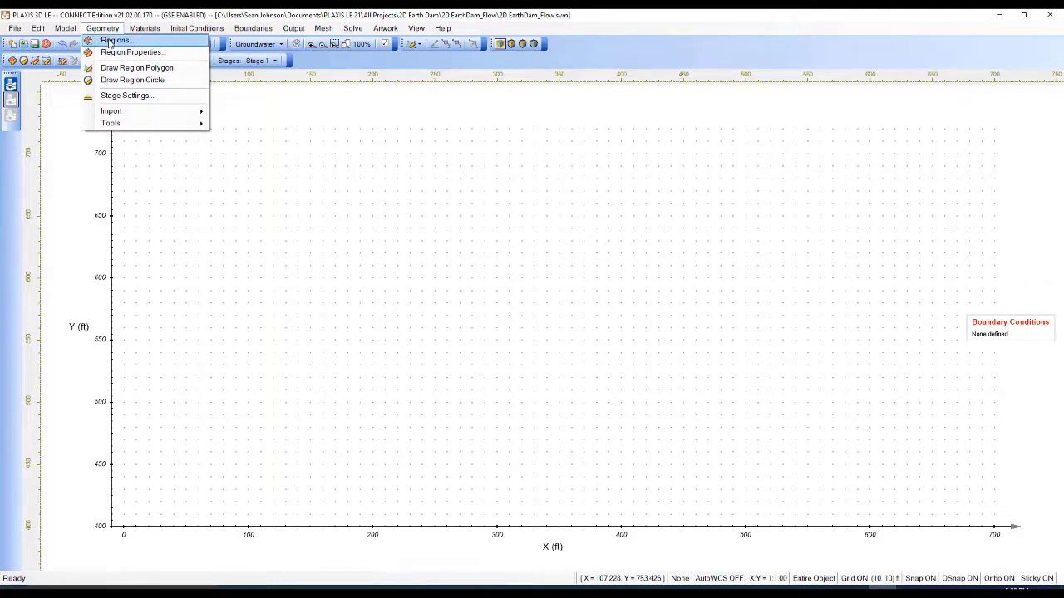
{"action": "left_click", "coordinate": [101, 40]}
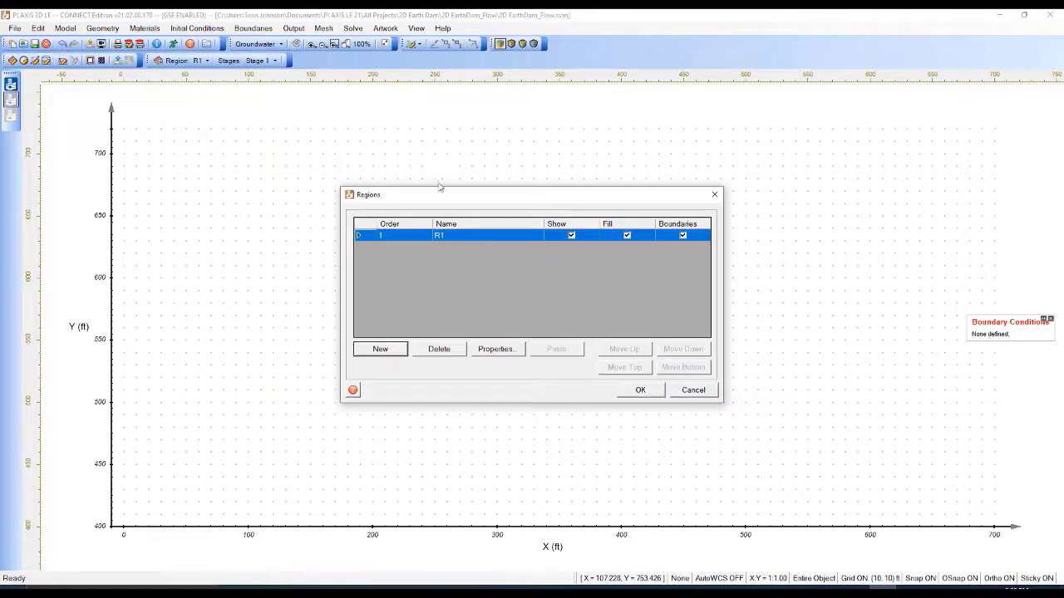
{"action": "left_click", "coordinate": [459, 241]}
{"action": "left_click", "coordinate": [462, 237]}
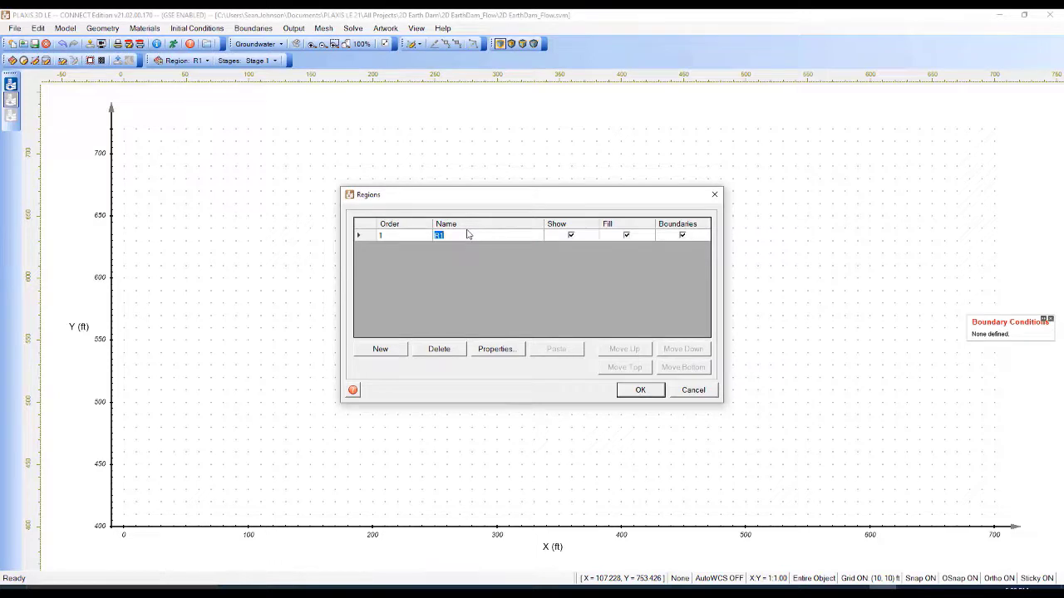
{"action": "type", "text": "Dam"}
{"action": "left_click", "coordinate": [386, 350]}
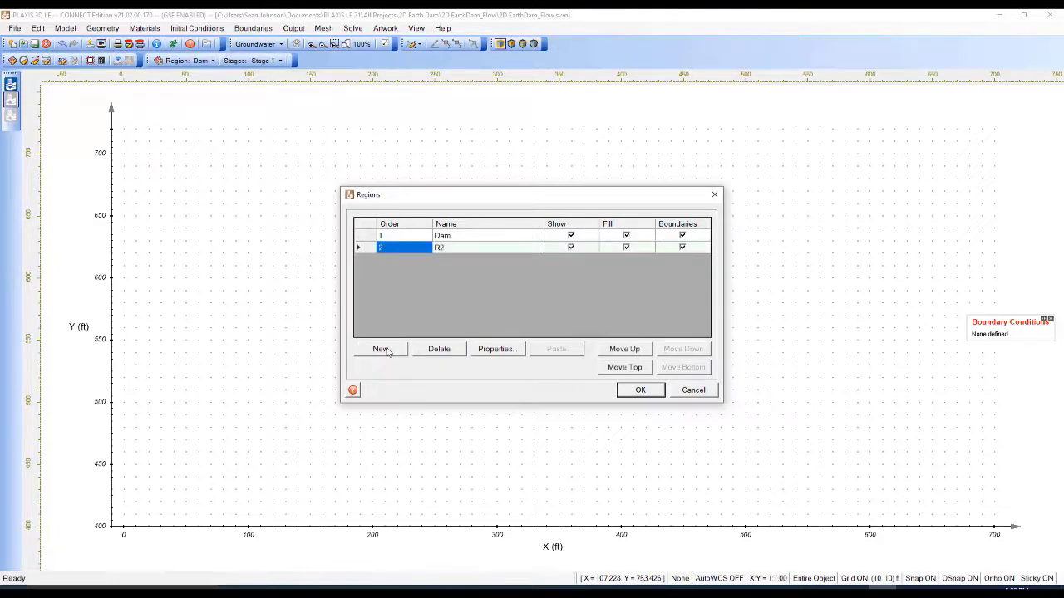
{"action": "left_click", "coordinate": [643, 391]}
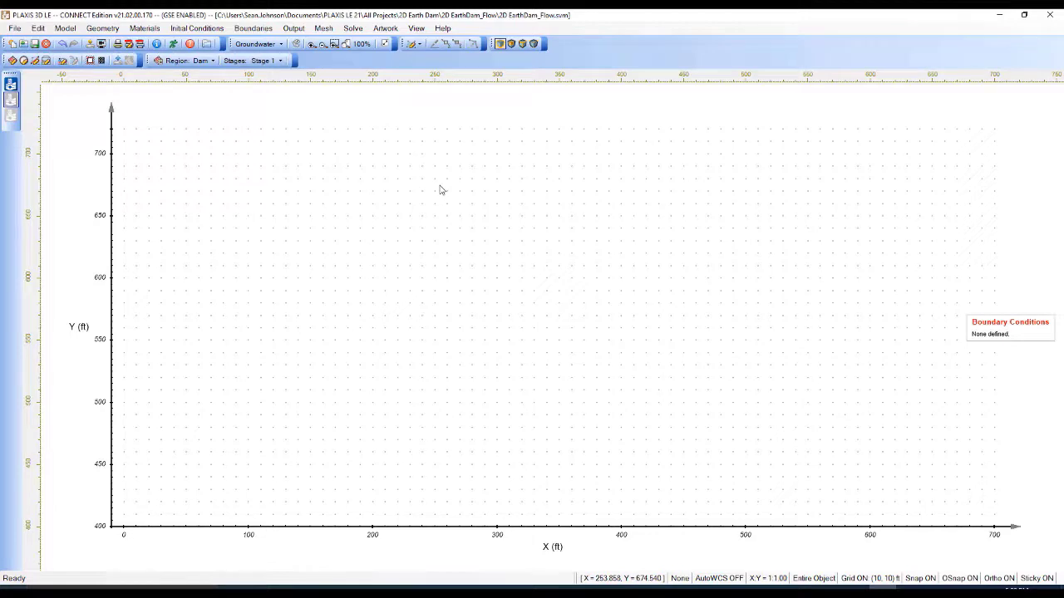
- Draw the Dam region polygon with vertices at (165, 610), (325, 710), (365, 710) and (525, 610)
{"action": "left_click", "coordinate": [130, 30]}
{"action": "mouse_move", "coordinate": [108, 31]}
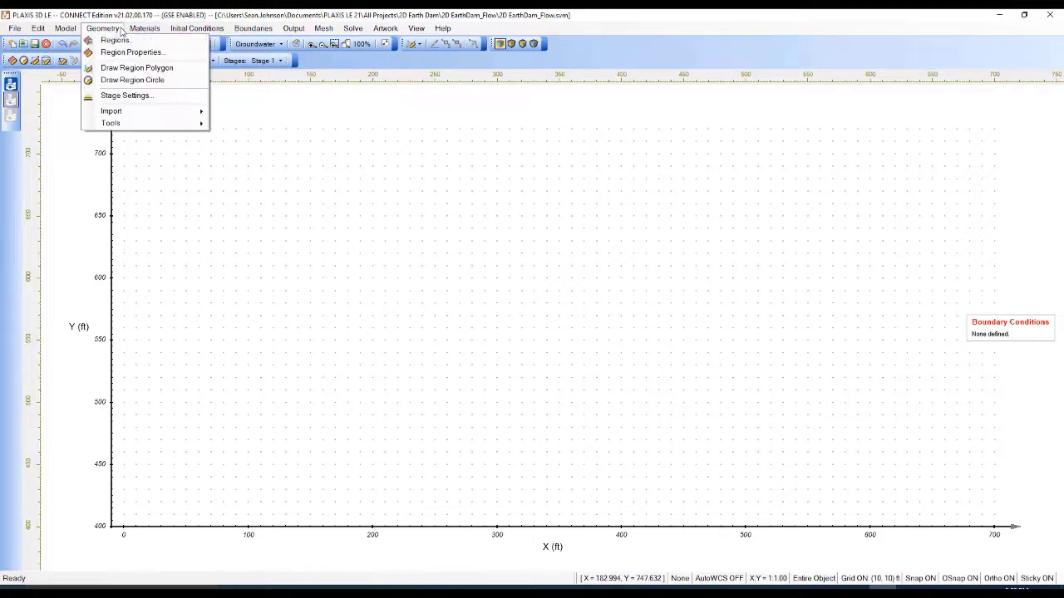
{"action": "left_click", "coordinate": [136, 67]}
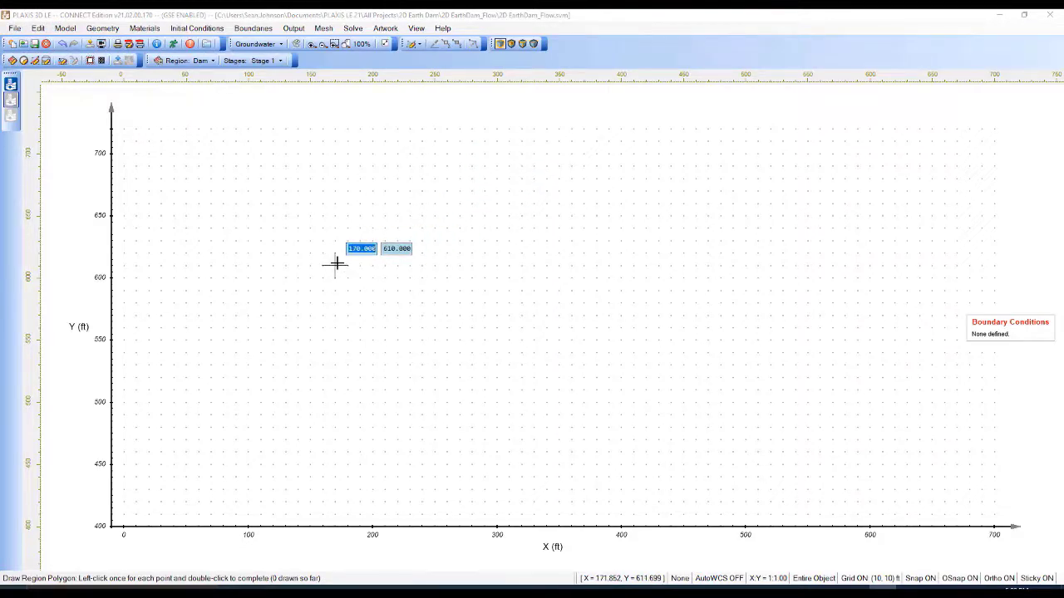
{"action": "type", "text": "165"}
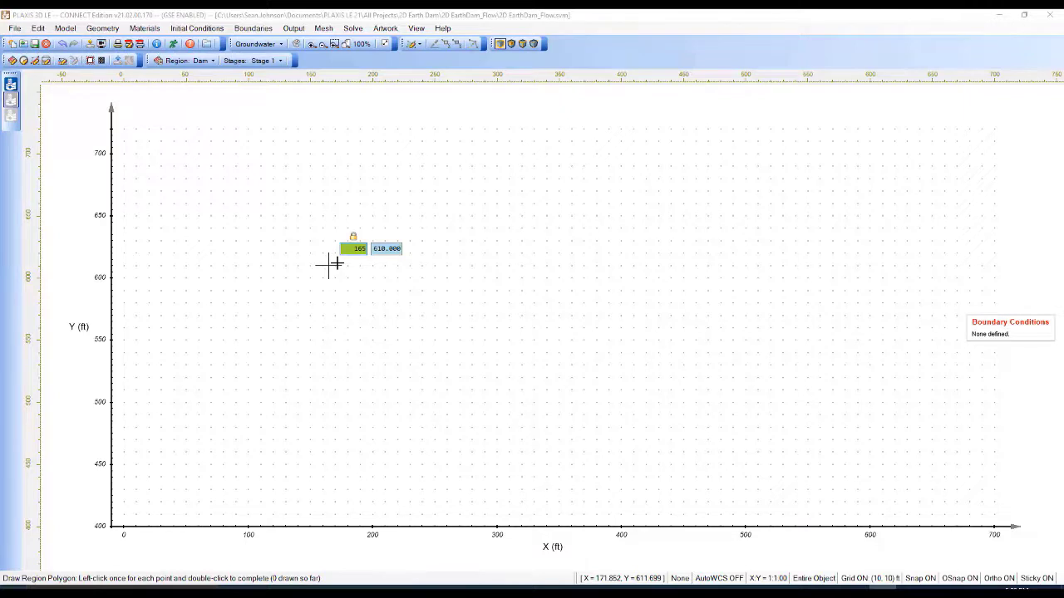
{"action": "key", "text": "Return"}
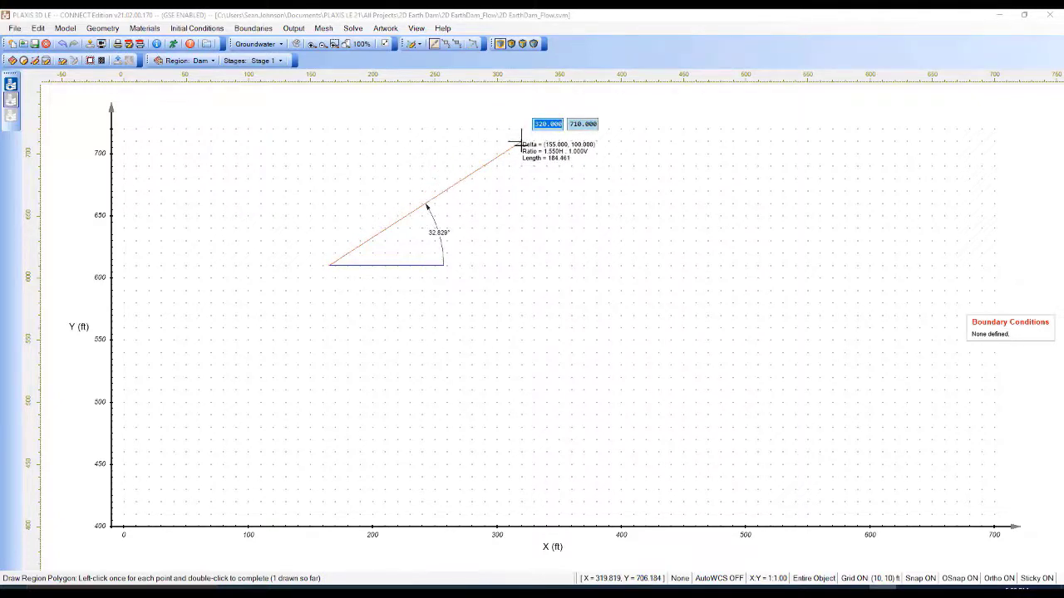
{"action": "type", "text": "325"}
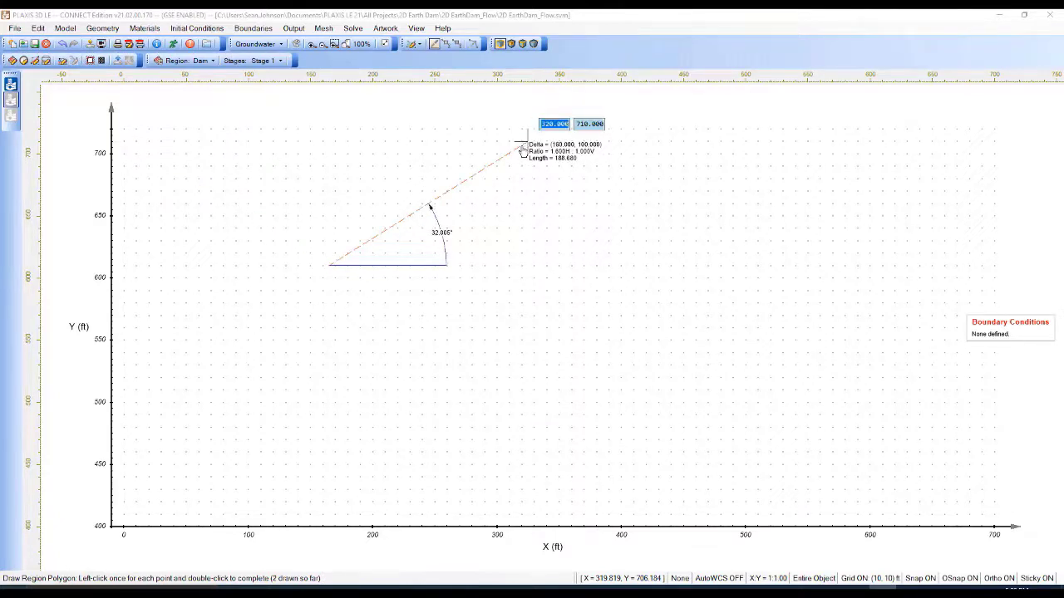
{"action": "left_click", "coordinate": [524, 143]}
{"action": "type", "text": "365"}
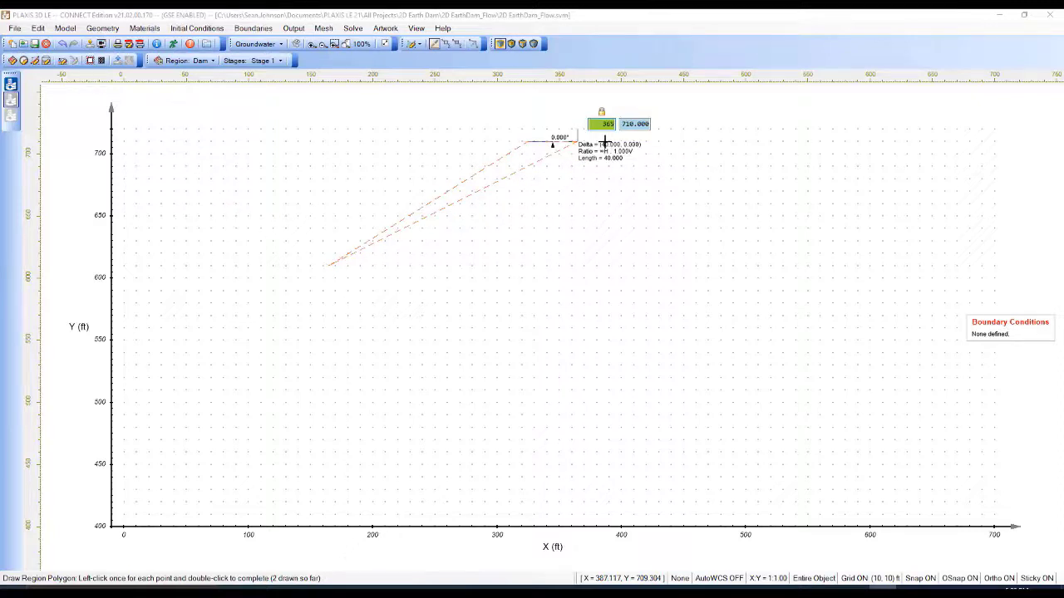
{"action": "left_click", "coordinate": [604, 142]}
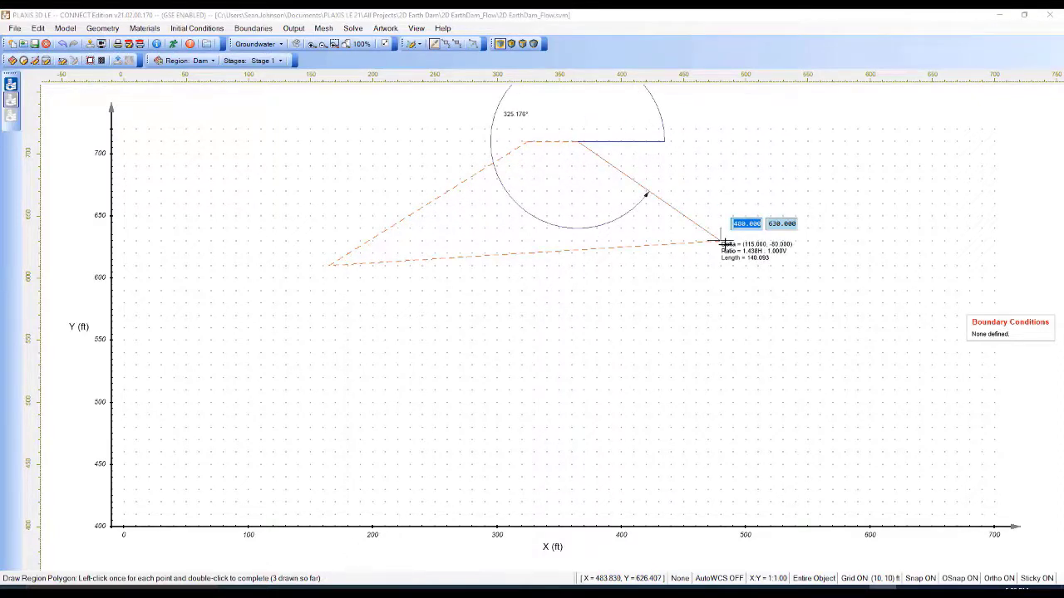
{"action": "type", "text": "525"}
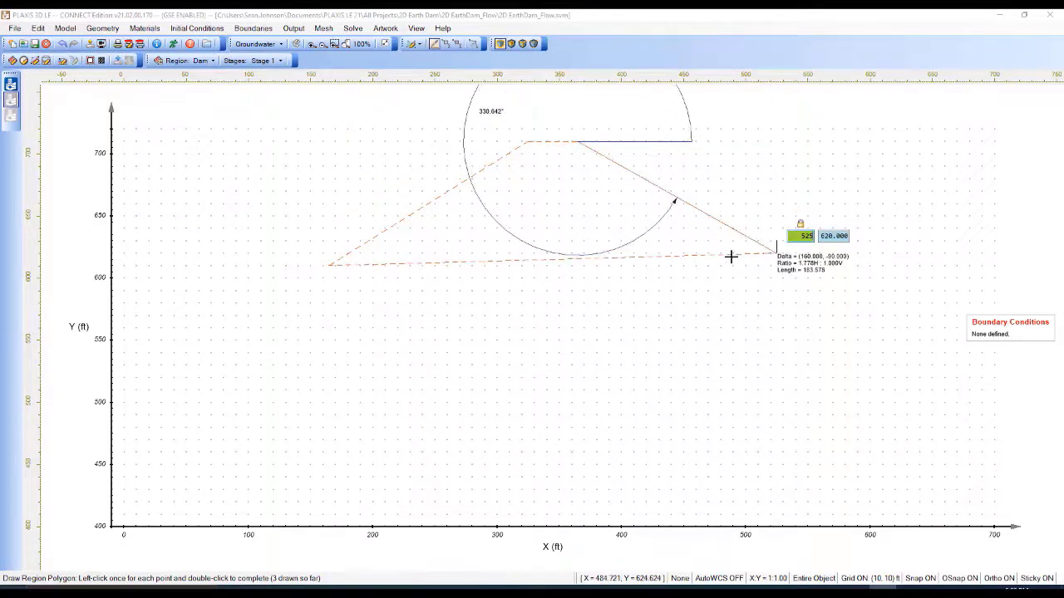
{"action": "left_click", "coordinate": [735, 265]}
{"action": "right_click", "coordinate": [735, 264]}
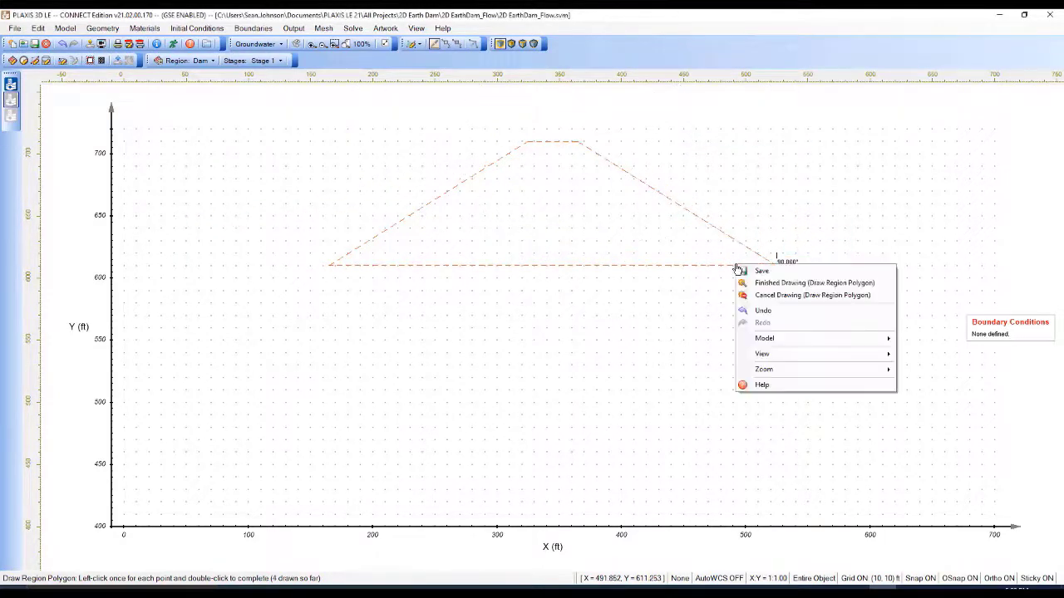
{"action": "left_click", "coordinate": [769, 284]}
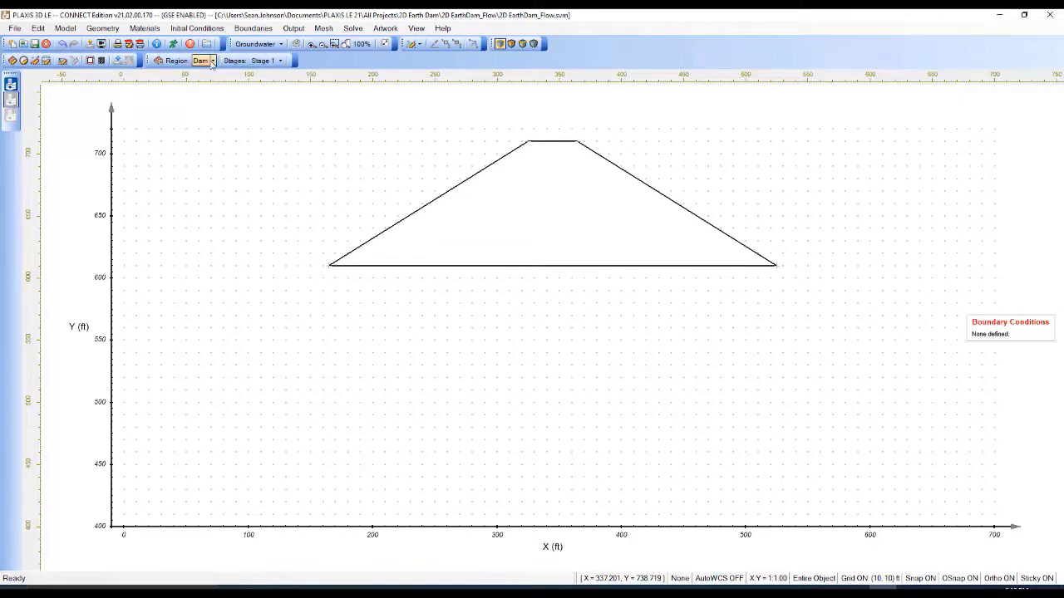
- Draw the R2 foundation polygon from (0, 610) through both dam base corners to (690, 610), (690, 510) and (0, 510)
{"action": "left_click", "coordinate": [213, 60]}
{"action": "left_click", "coordinate": [213, 86]}
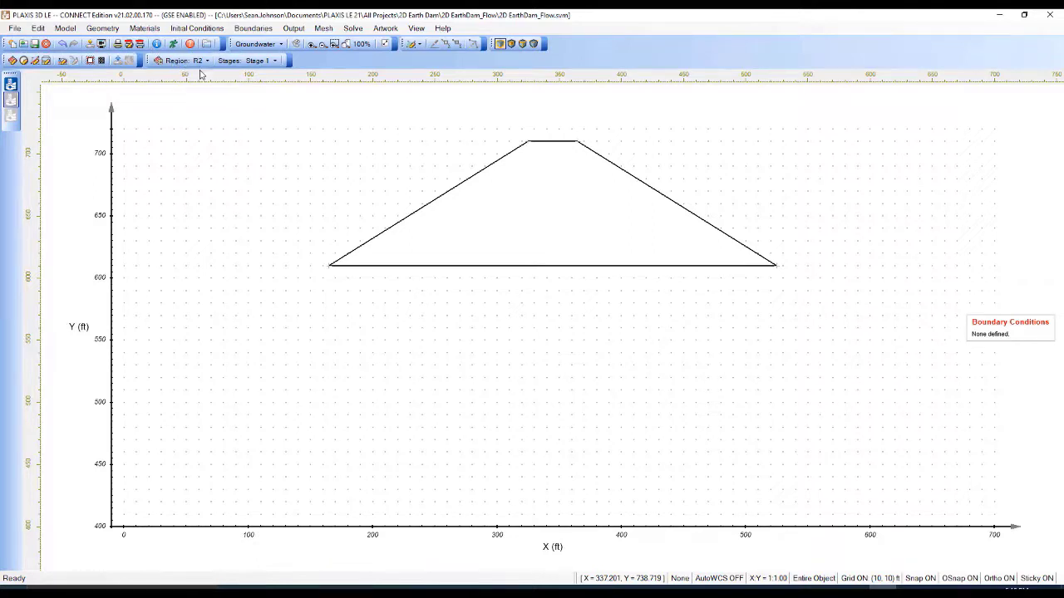
{"action": "left_click", "coordinate": [126, 30]}
{"action": "mouse_move", "coordinate": [103, 28]}
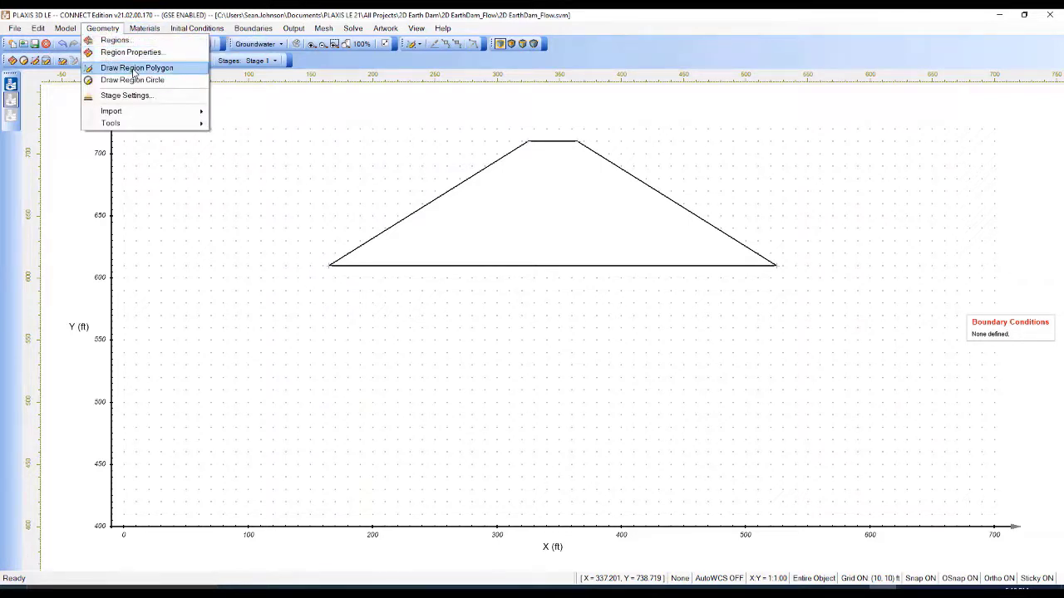
{"action": "left_click", "coordinate": [133, 68]}
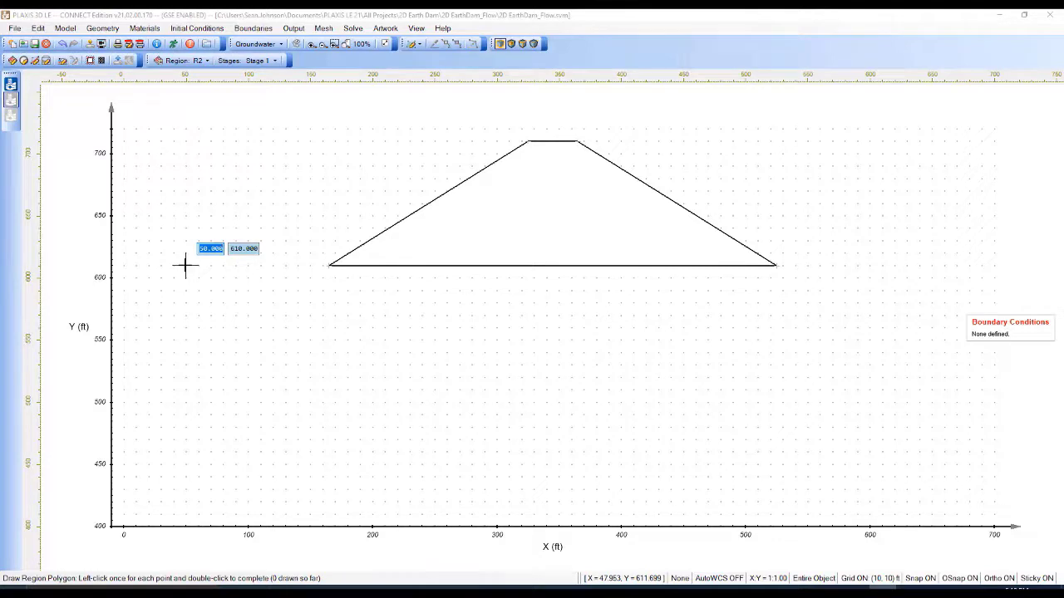
{"action": "left_click", "coordinate": [124, 264]}
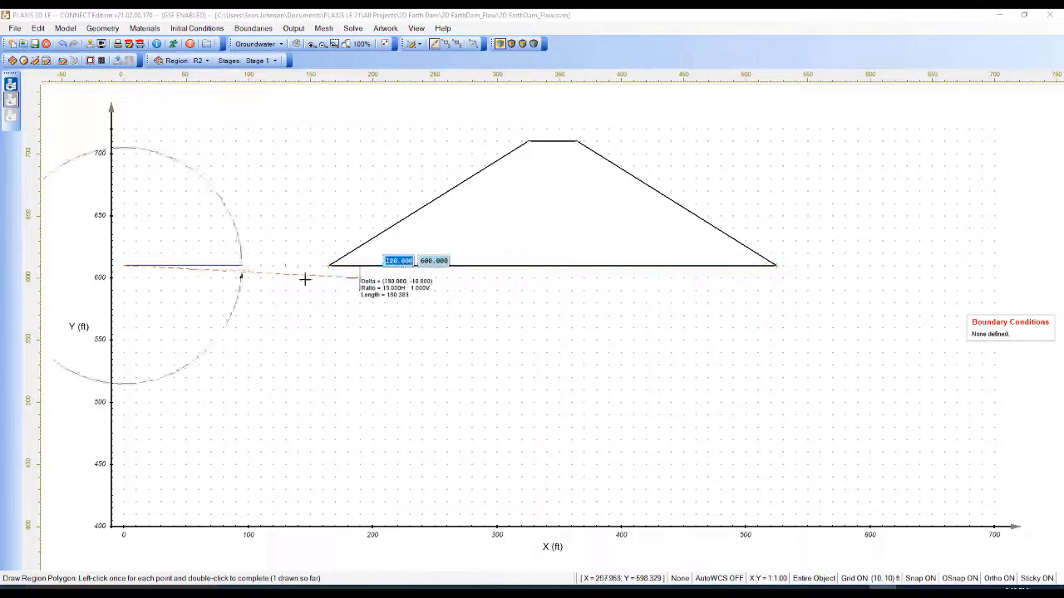
{"action": "left_click", "coordinate": [330, 264]}
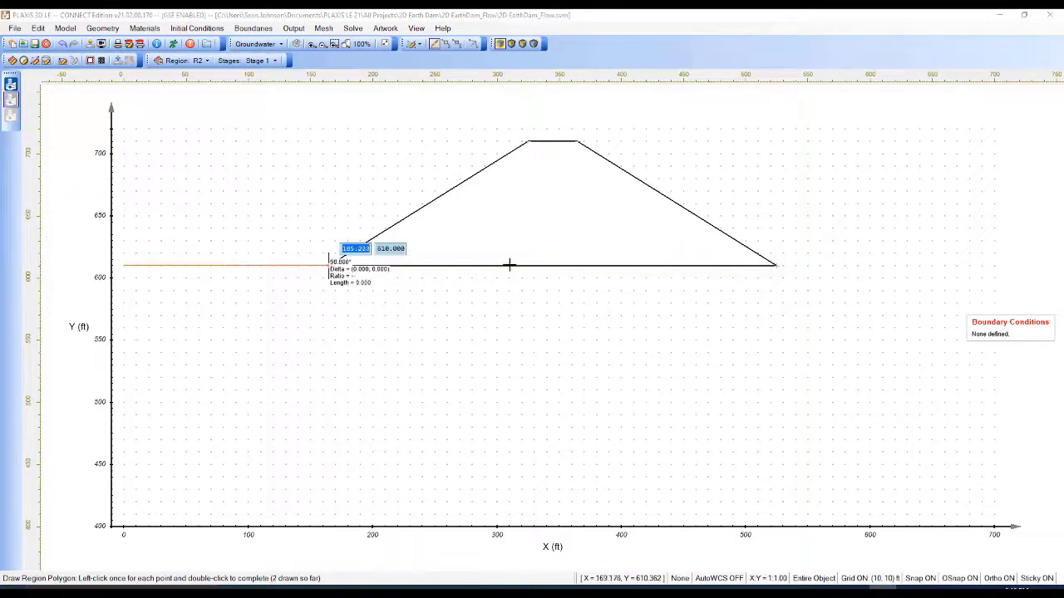
{"action": "left_click", "coordinate": [777, 264]}
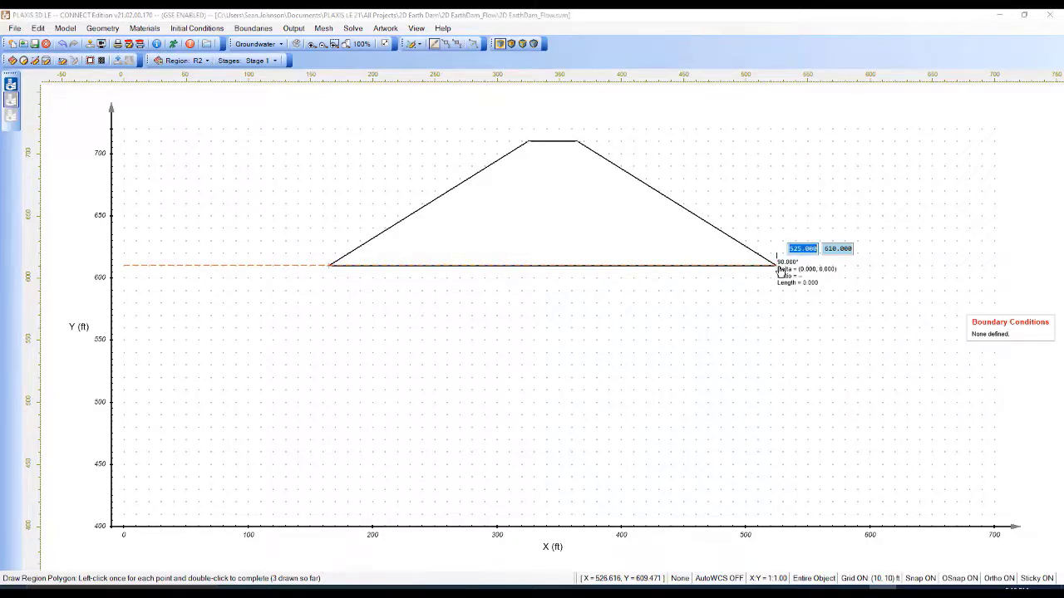
{"action": "left_click", "coordinate": [983, 264]}
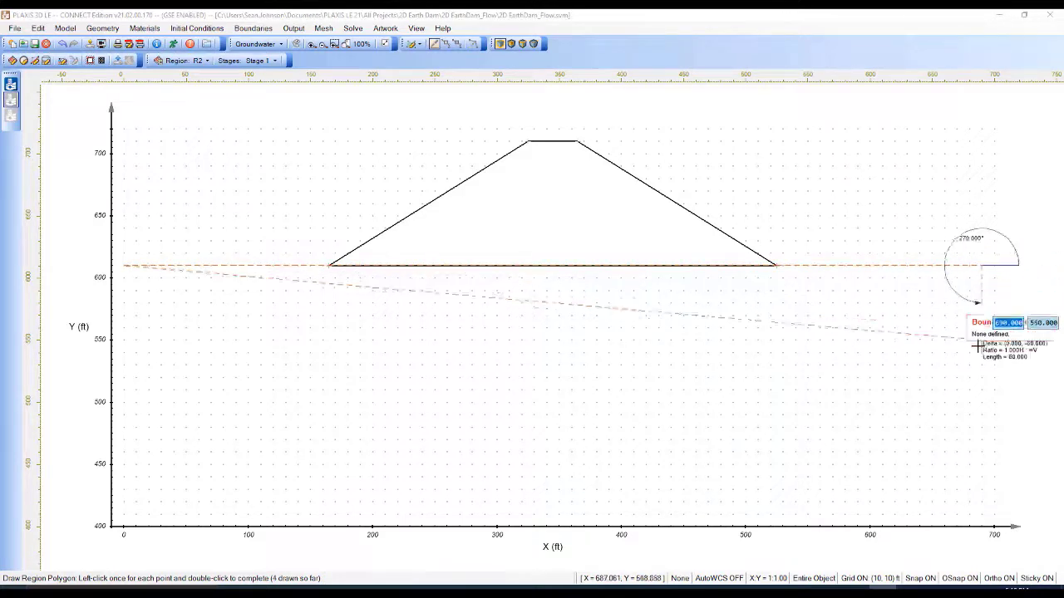
{"action": "left_click", "coordinate": [981, 388]}
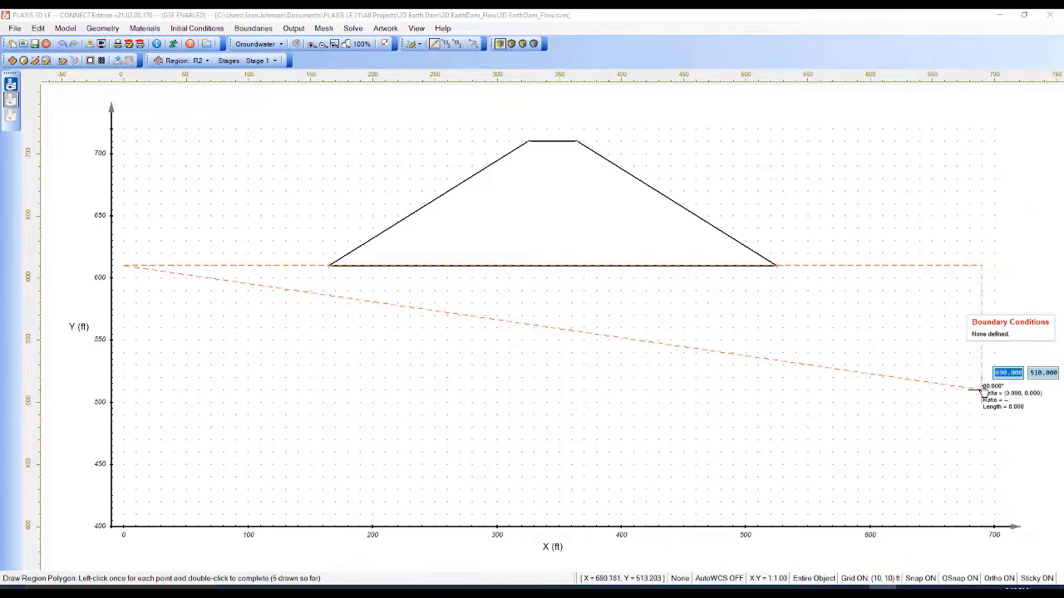
{"action": "left_click", "coordinate": [124, 388]}
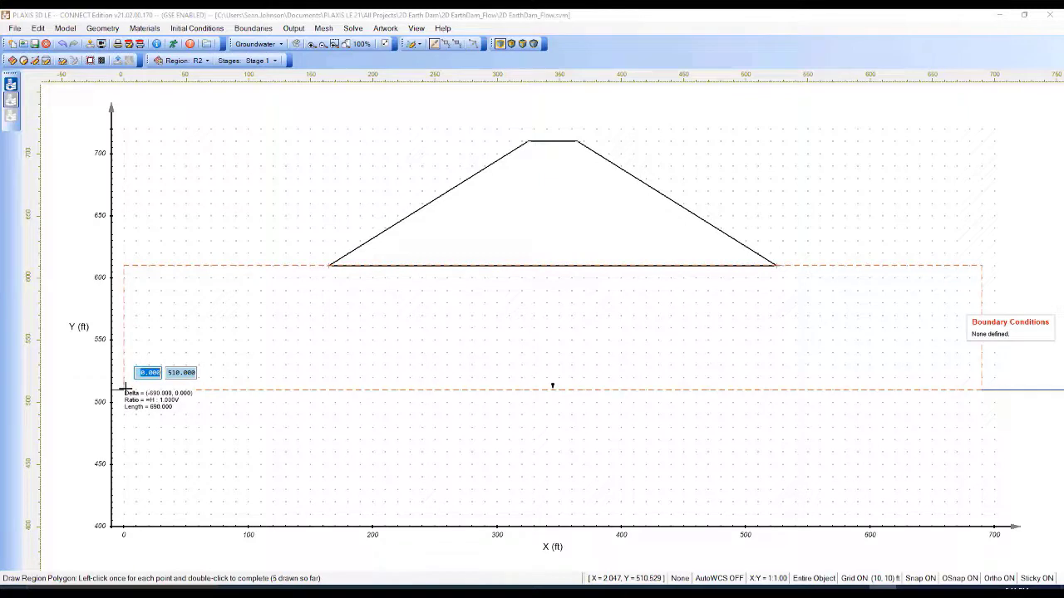
{"action": "right_click", "coordinate": [133, 237]}
{"action": "left_click", "coordinate": [230, 262]}
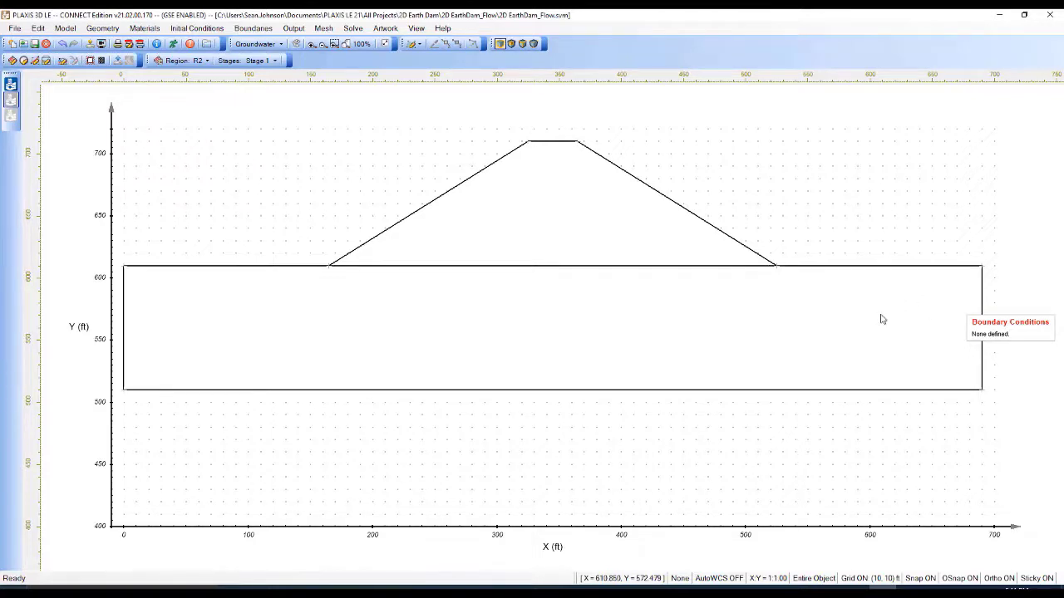
- Set the Y coordinate of both bottom vertices of foundation region R2 to 505 ft
{"action": "right_click", "coordinate": [865, 272]}
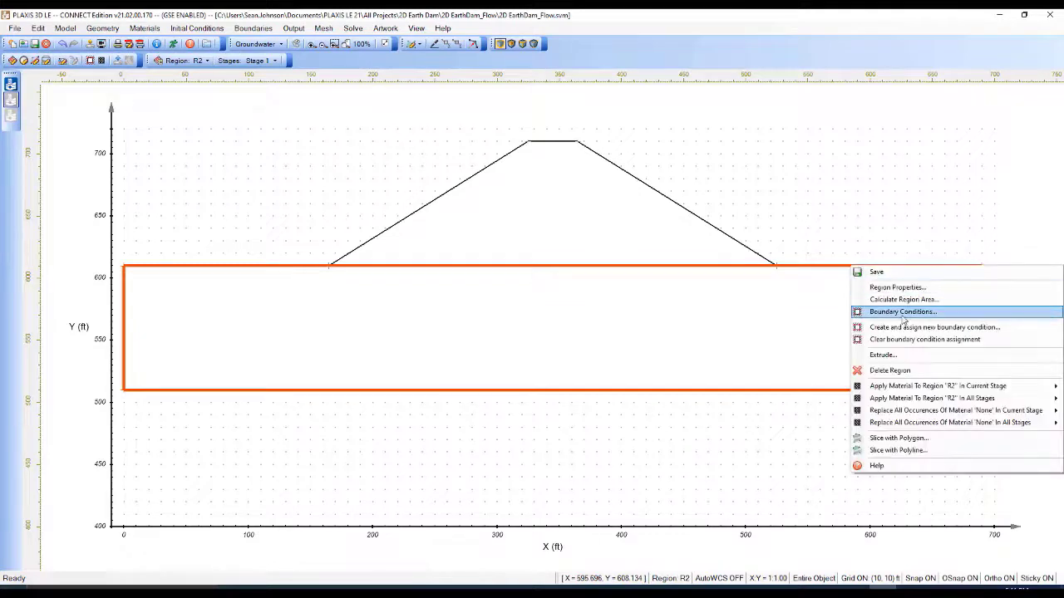
{"action": "left_click", "coordinate": [910, 289]}
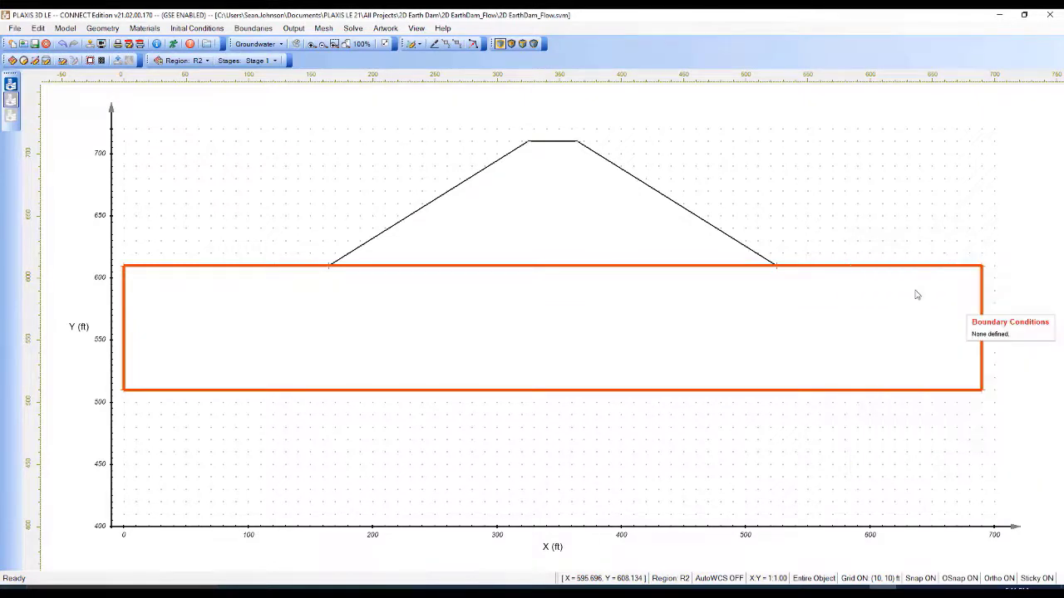
{"action": "left_click", "coordinate": [483, 275]}
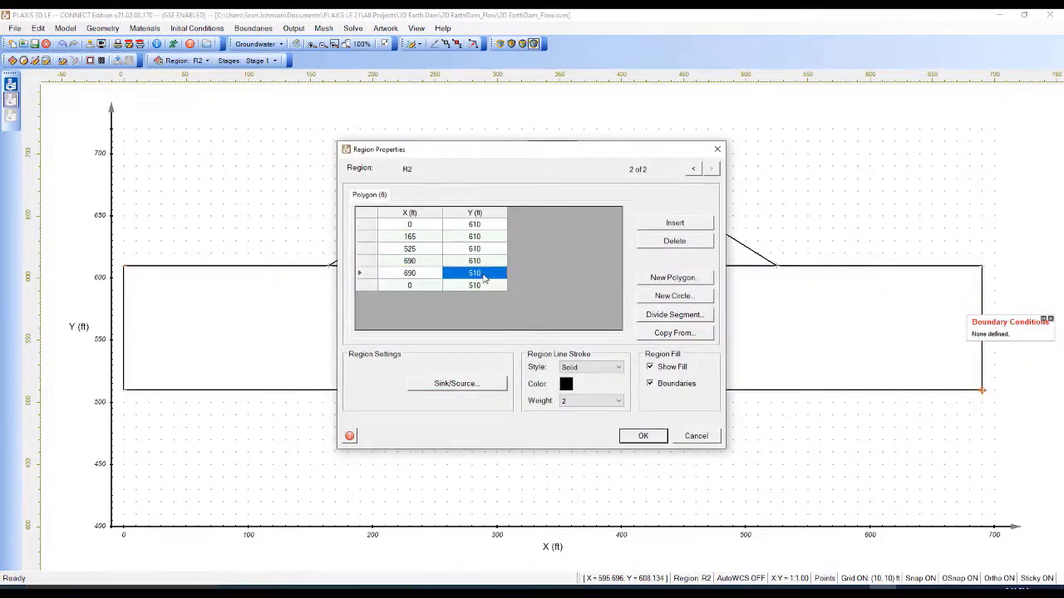
{"action": "left_click", "coordinate": [484, 280]}
{"action": "type", "text": "5"}
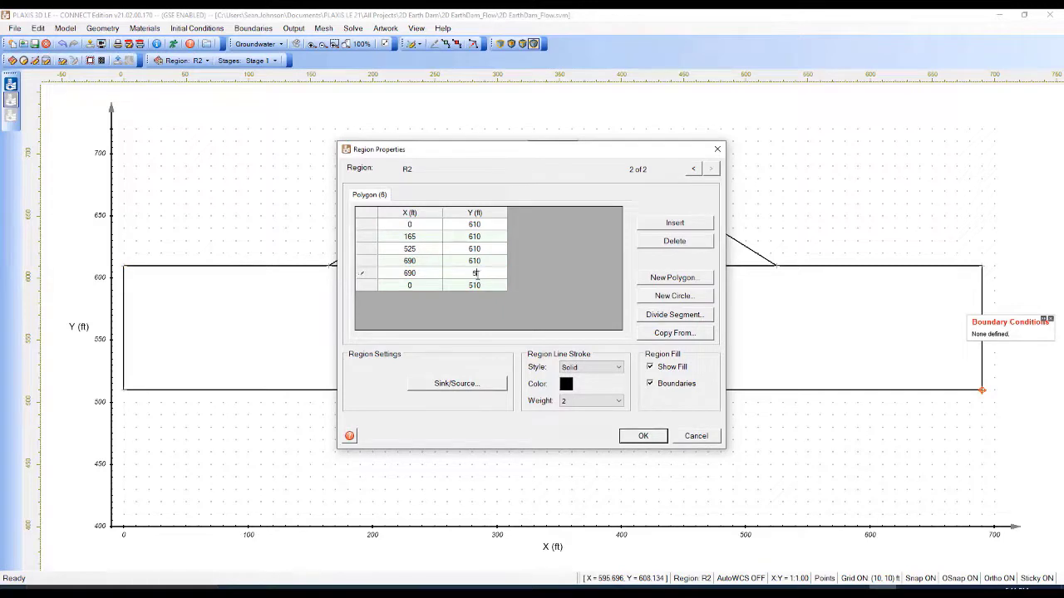
{"action": "left_click", "coordinate": [479, 286]}
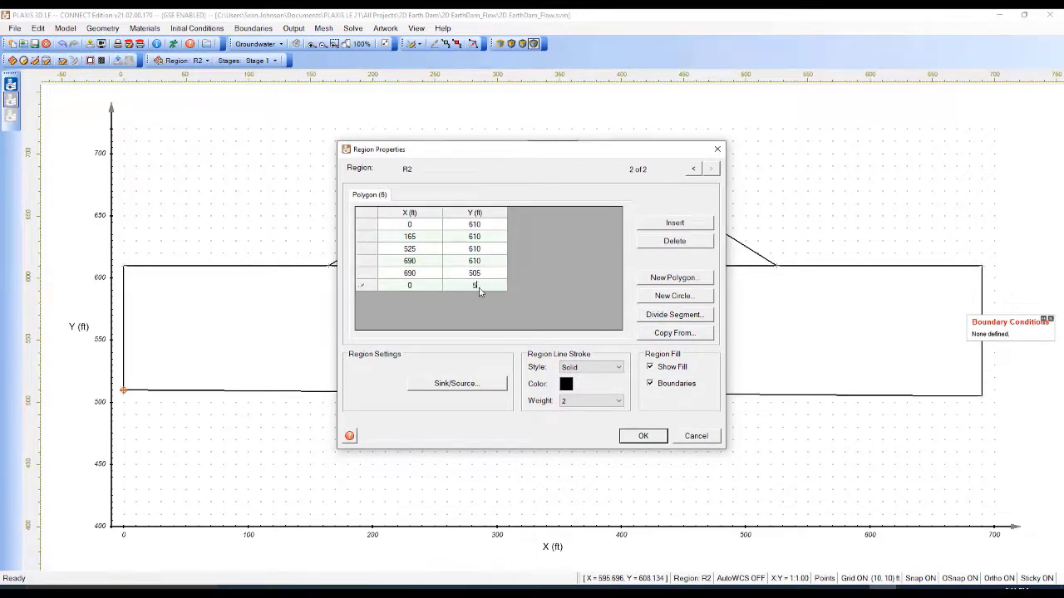
{"action": "type", "text": "505"}
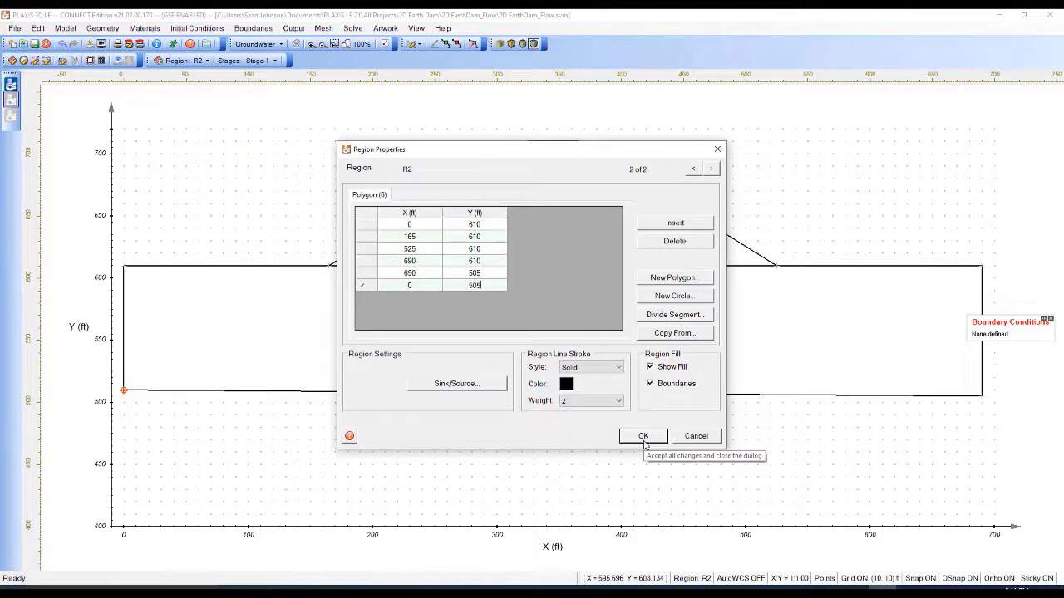
{"action": "key", "text": "Return"}
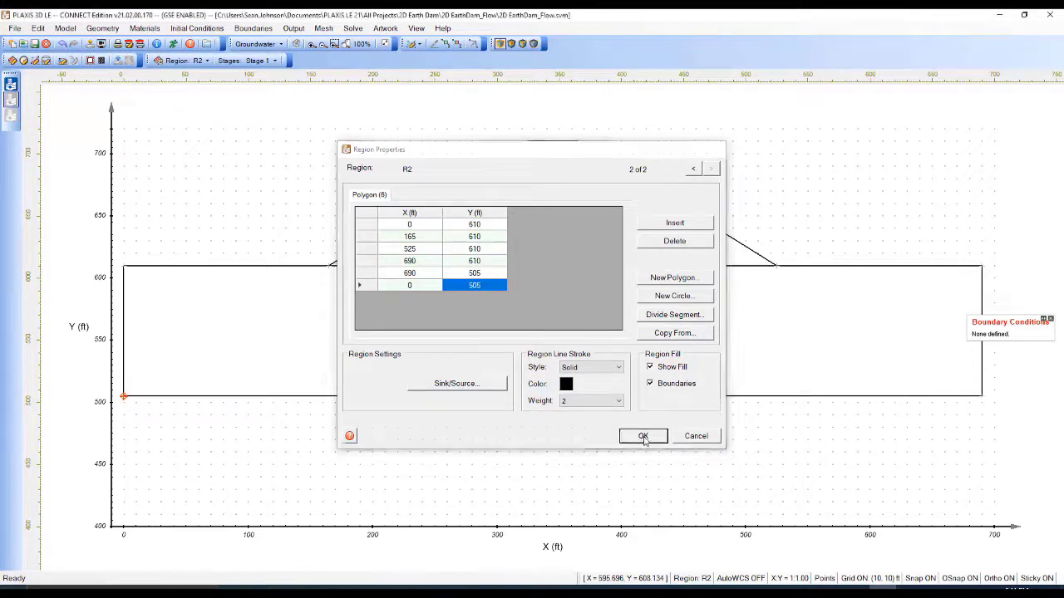
{"action": "left_click", "coordinate": [645, 439]}
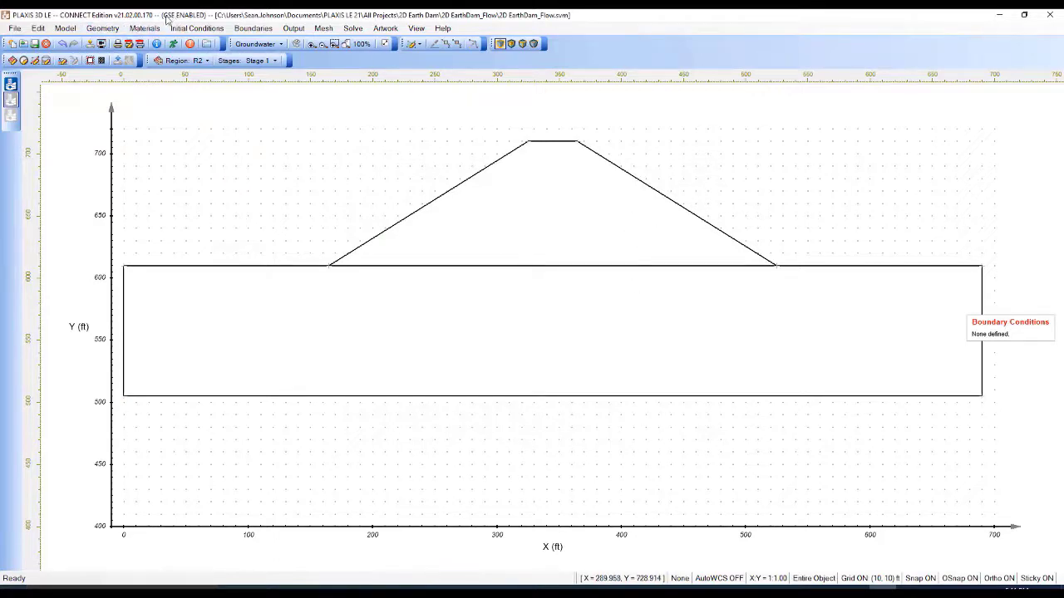
- Add a third region to the model's region list
{"action": "left_click", "coordinate": [158, 29]}
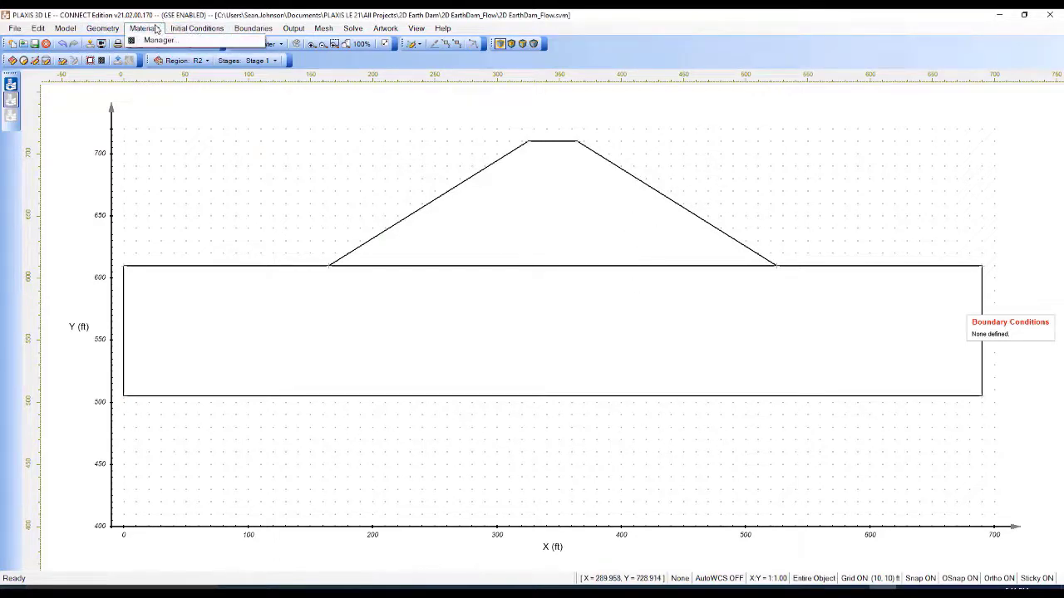
{"action": "mouse_move", "coordinate": [102, 28]}
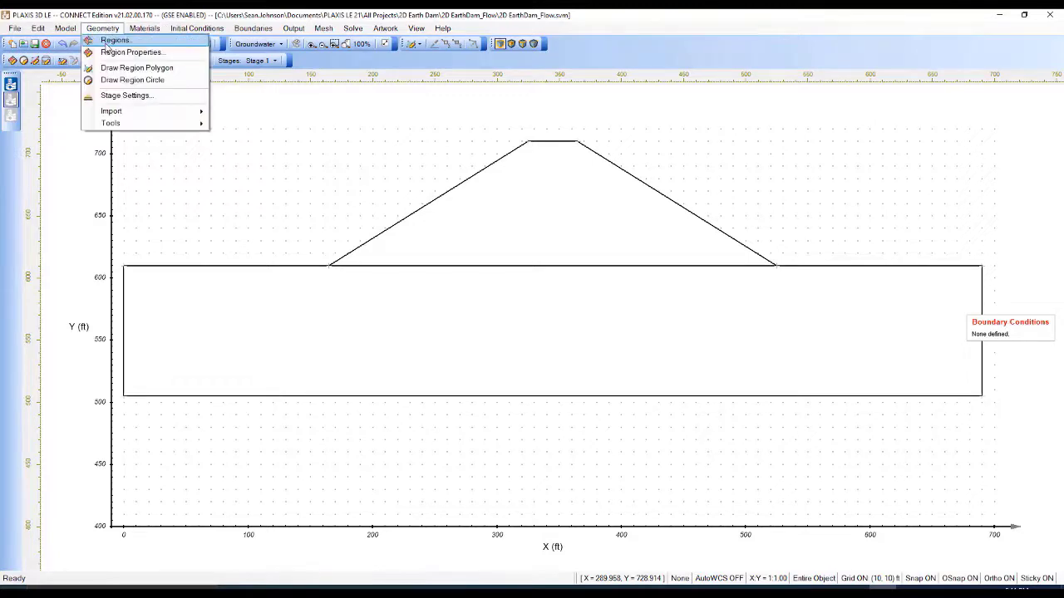
{"action": "left_click", "coordinate": [108, 41]}
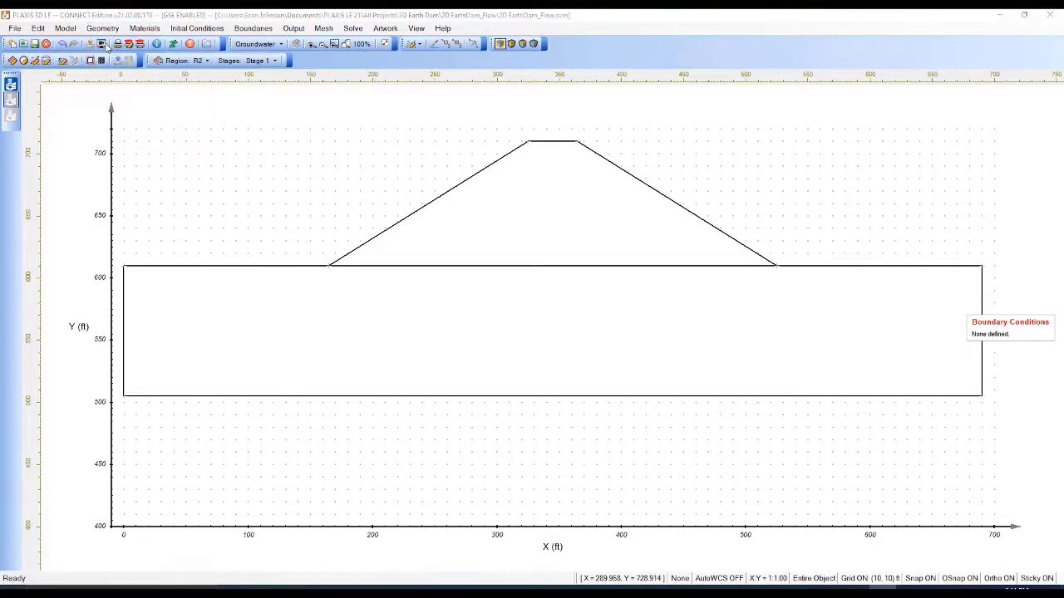
{"action": "left_click", "coordinate": [375, 353]}
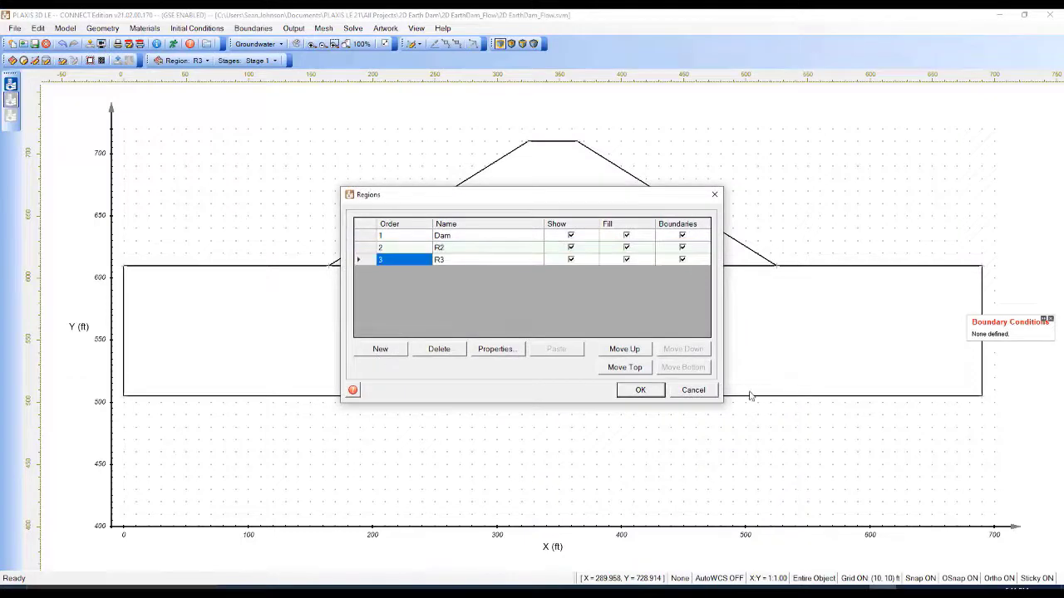
{"action": "left_click", "coordinate": [625, 392]}
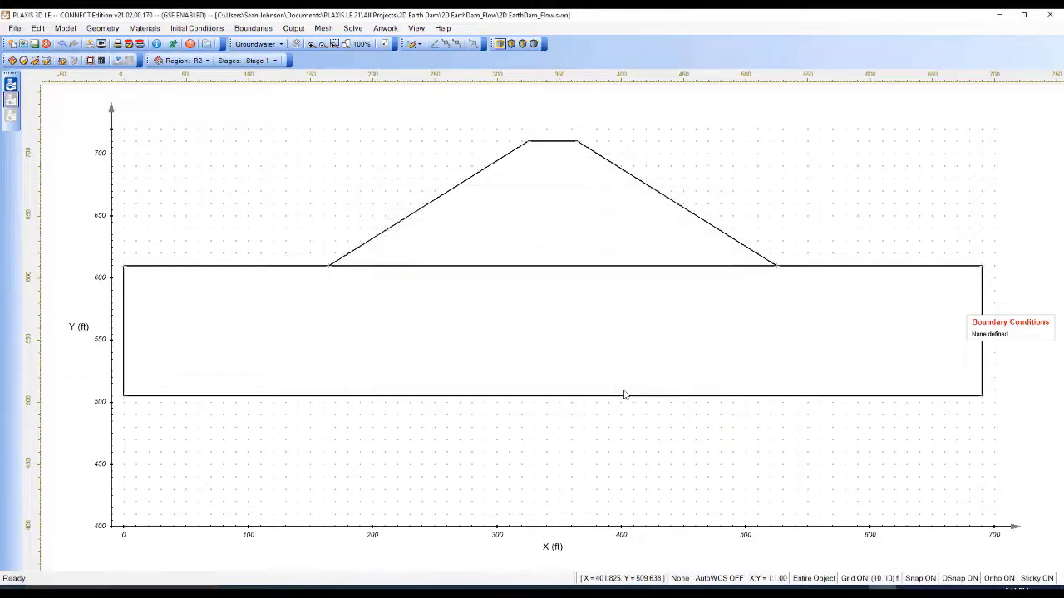
- Draw a region polygon directly beneath R2 with vertices at (0, 505), (0, 450), (690, 450) and (690, 505)
{"action": "left_click", "coordinate": [102, 27]}
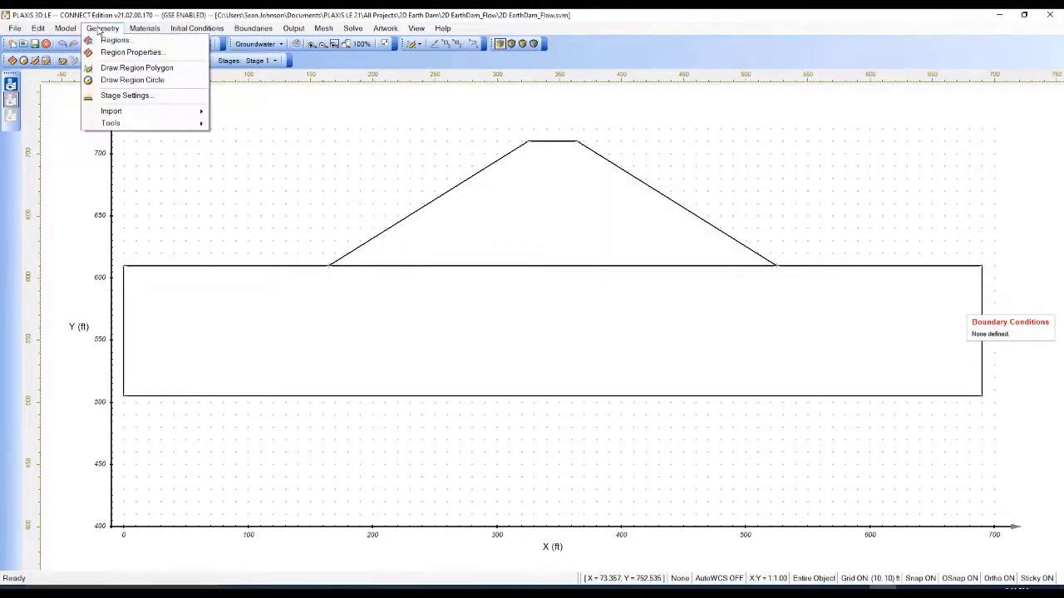
{"action": "left_click", "coordinate": [124, 81]}
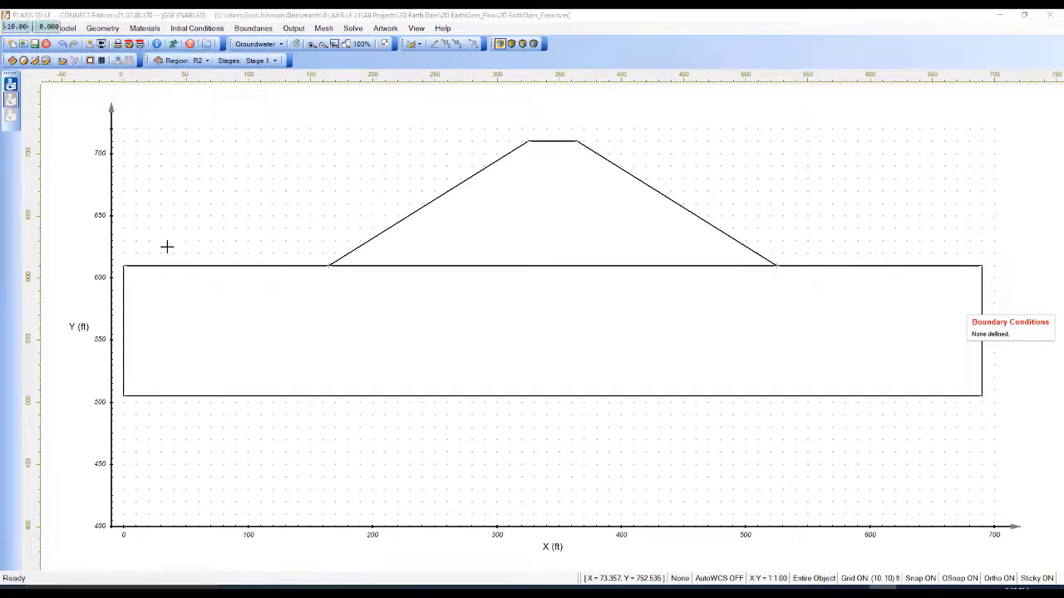
{"action": "left_click", "coordinate": [123, 395]}
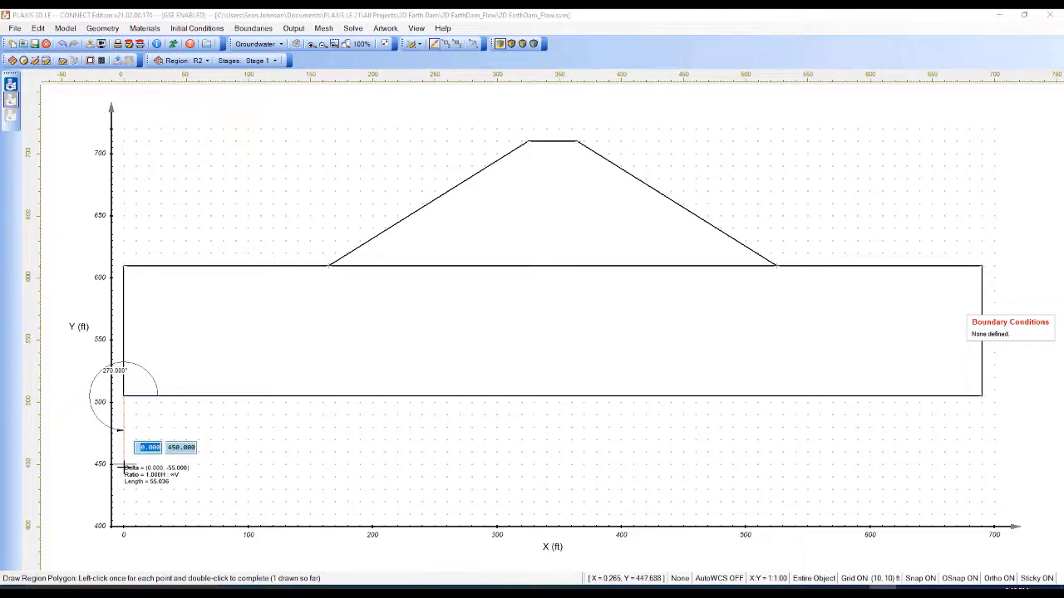
{"action": "left_click", "coordinate": [123, 466]}
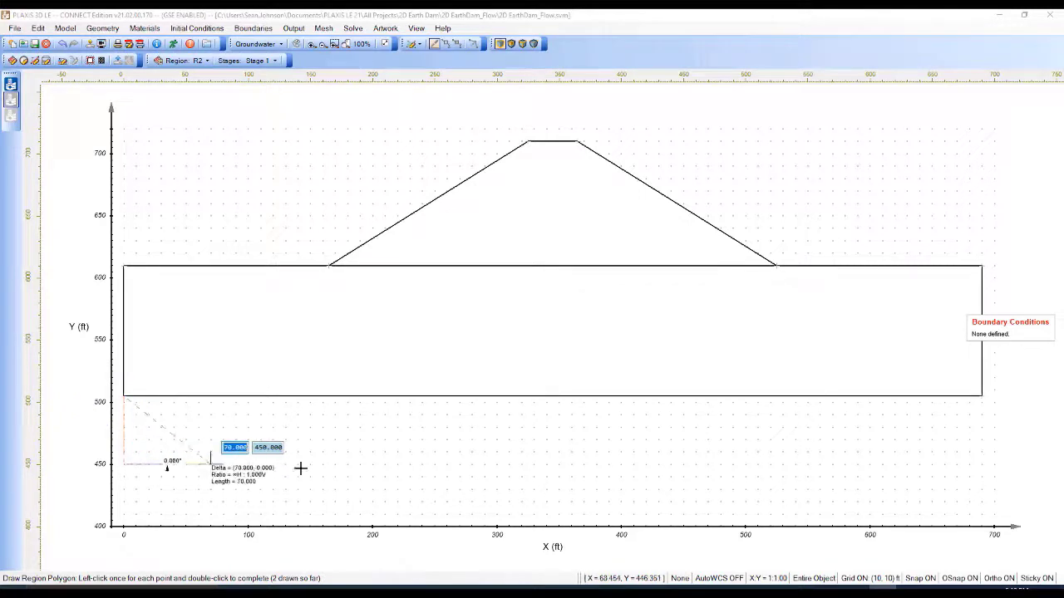
{"action": "left_click", "coordinate": [982, 467]}
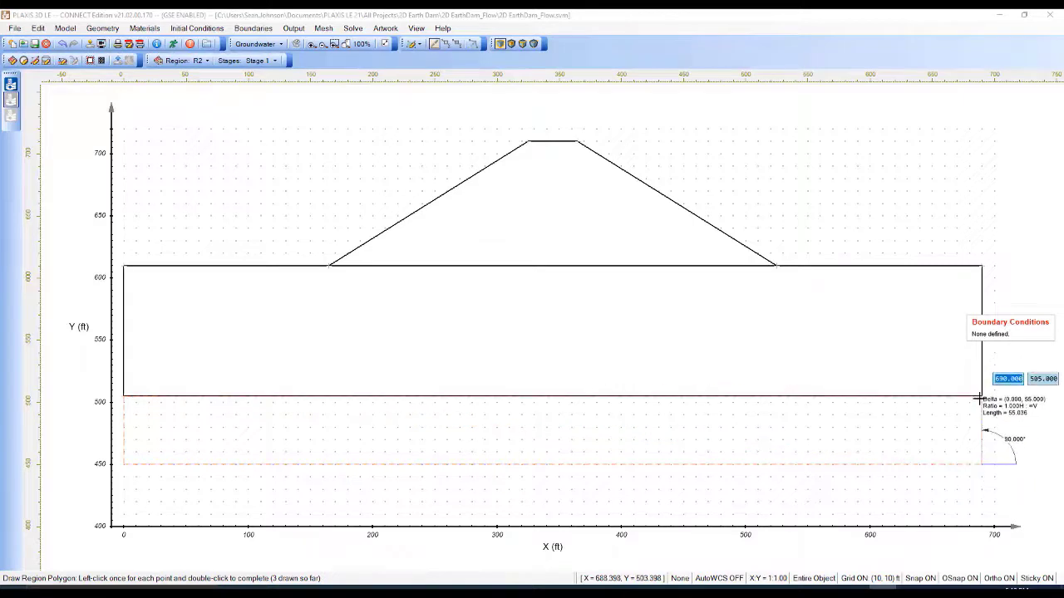
{"action": "left_click", "coordinate": [981, 398]}
{"action": "right_click", "coordinate": [982, 397]}
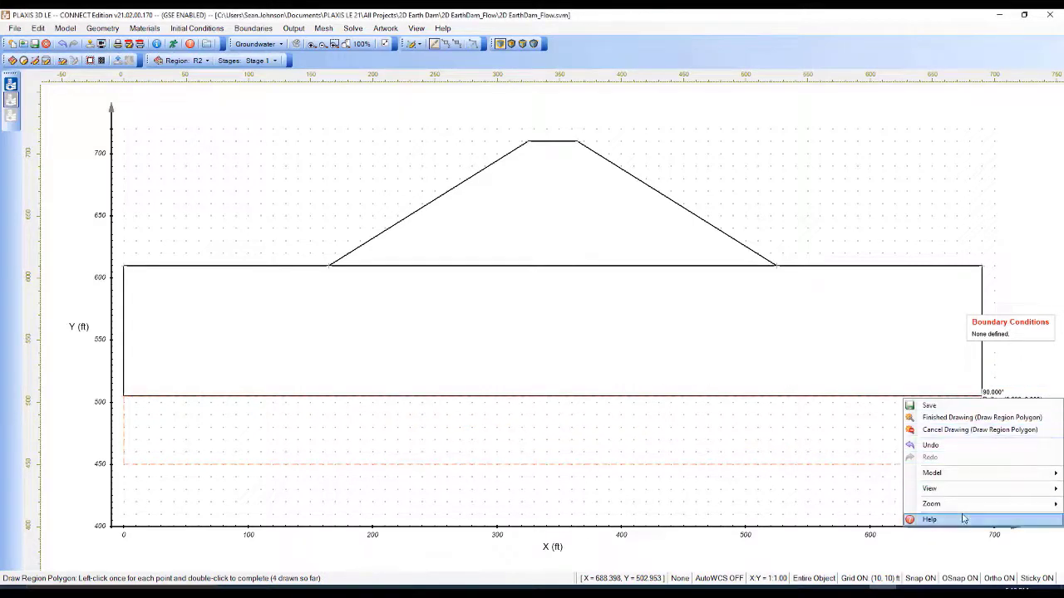
{"action": "left_click", "coordinate": [994, 420]}
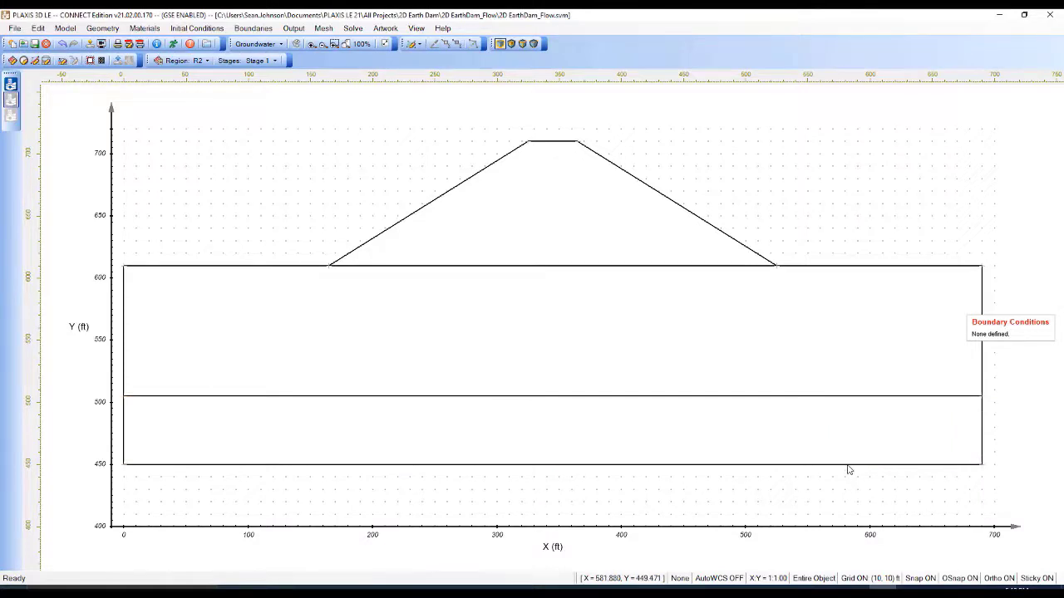
- Set the Y coordinate of both bottom vertices of the lowest region, R4, to 455 ft
{"action": "left_click", "coordinate": [848, 469]}
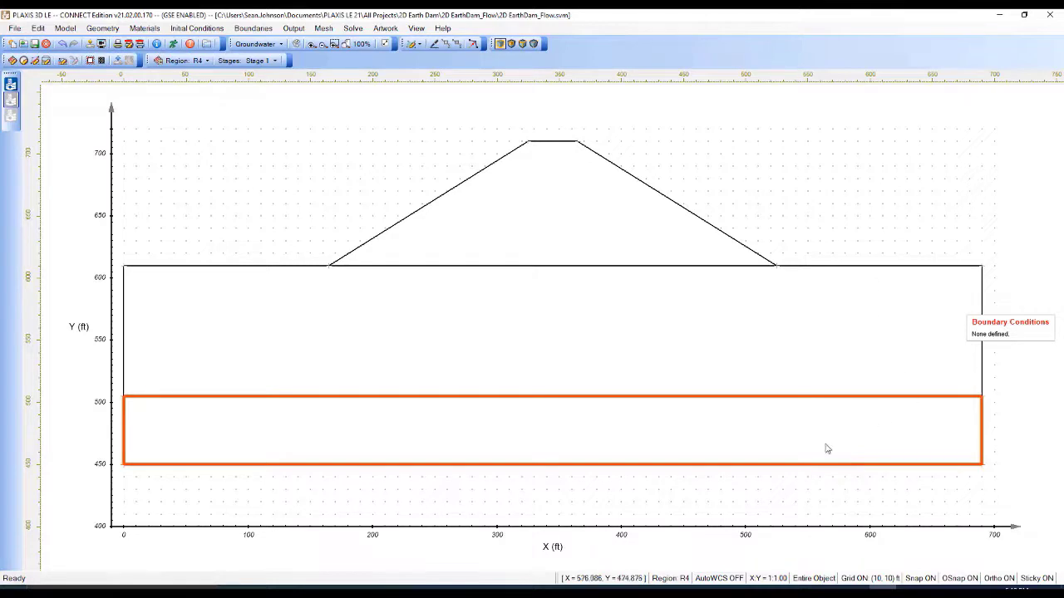
{"action": "right_click", "coordinate": [761, 469]}
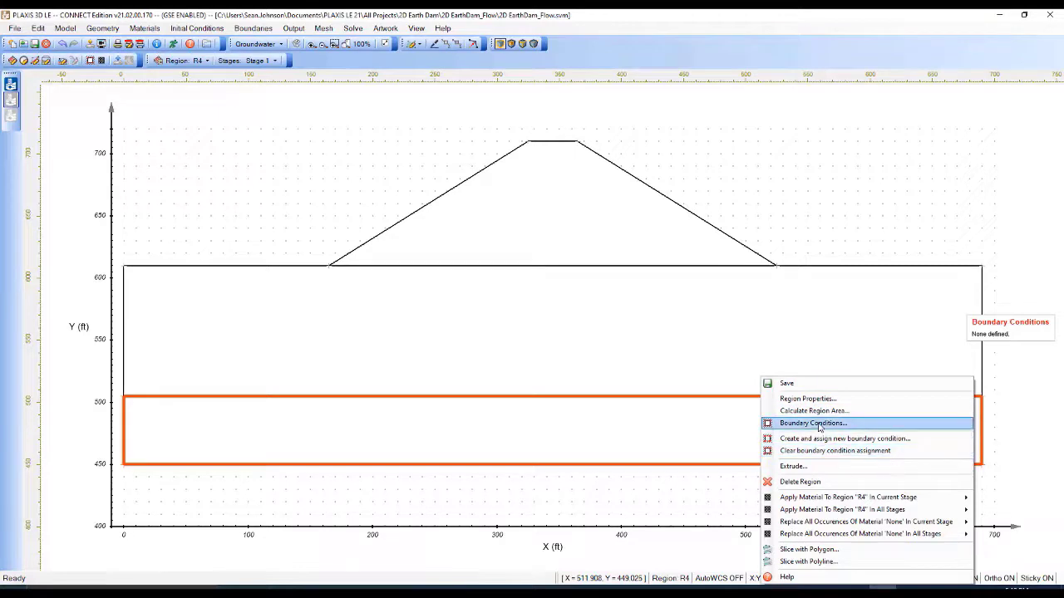
{"action": "left_click", "coordinate": [832, 400]}
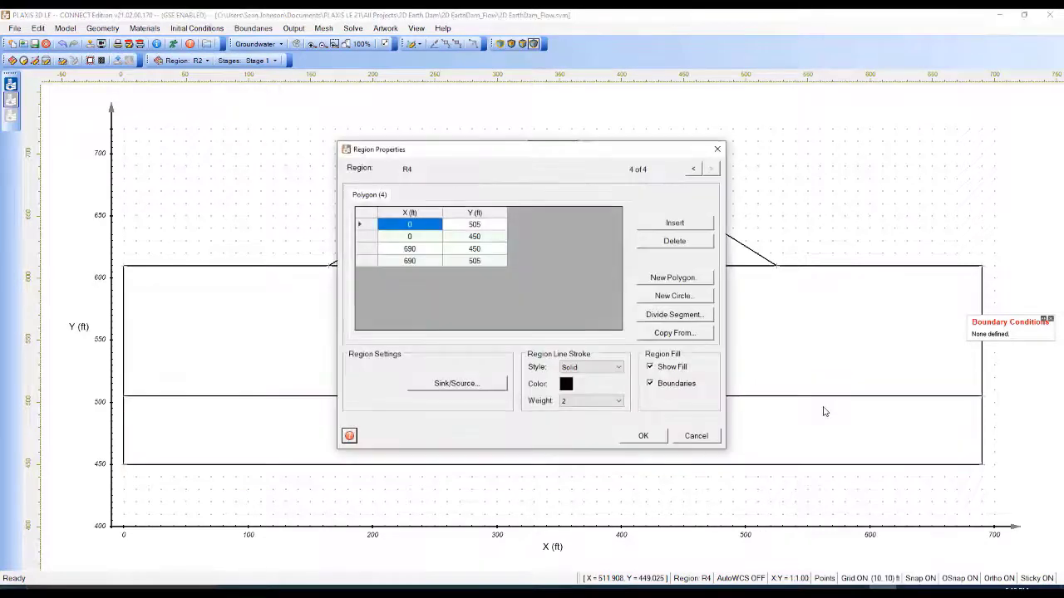
{"action": "left_click", "coordinate": [491, 238]}
{"action": "left_click", "coordinate": [494, 240]}
{"action": "left_click", "coordinate": [487, 236]}
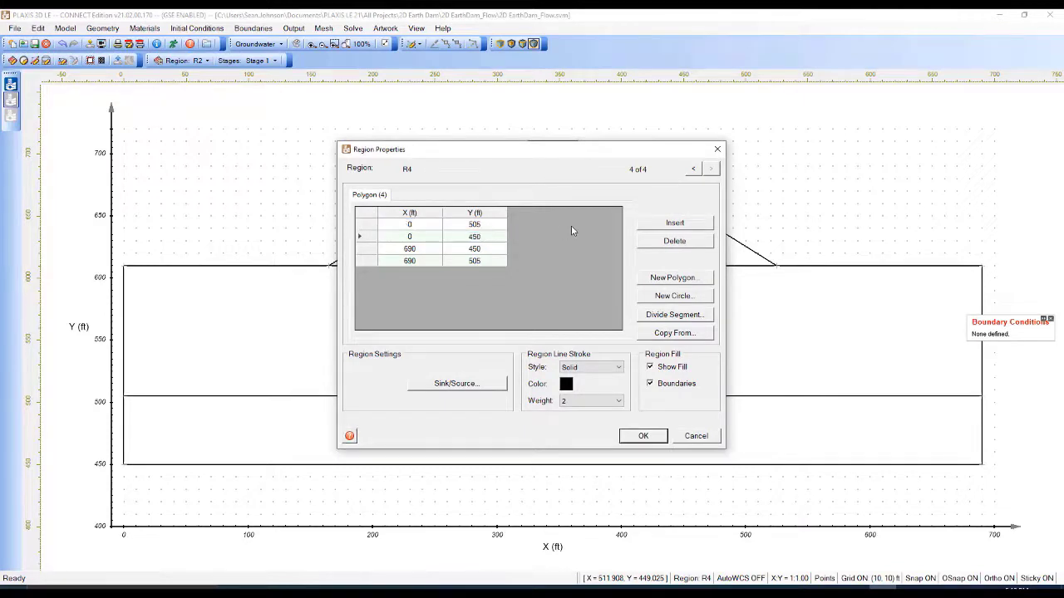
{"action": "key", "text": "BackSpace"}
{"action": "type", "text": "5"}
{"action": "left_click", "coordinate": [500, 252]}
{"action": "left_click", "coordinate": [501, 252]}
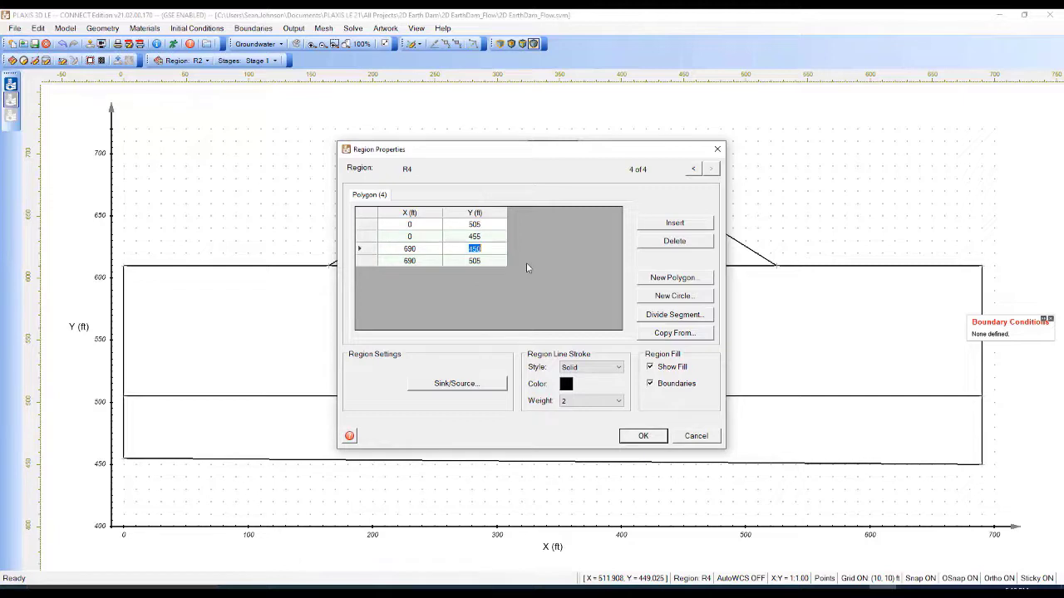
{"action": "key", "text": "Right"}
{"action": "left_click", "coordinate": [647, 437]}
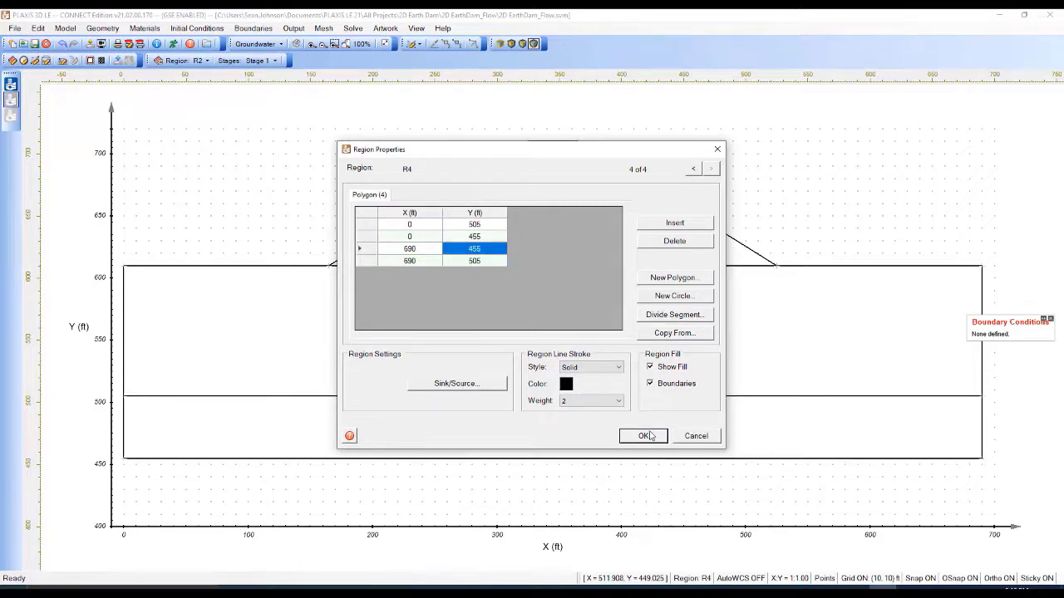
{"action": "left_click", "coordinate": [646, 437]}
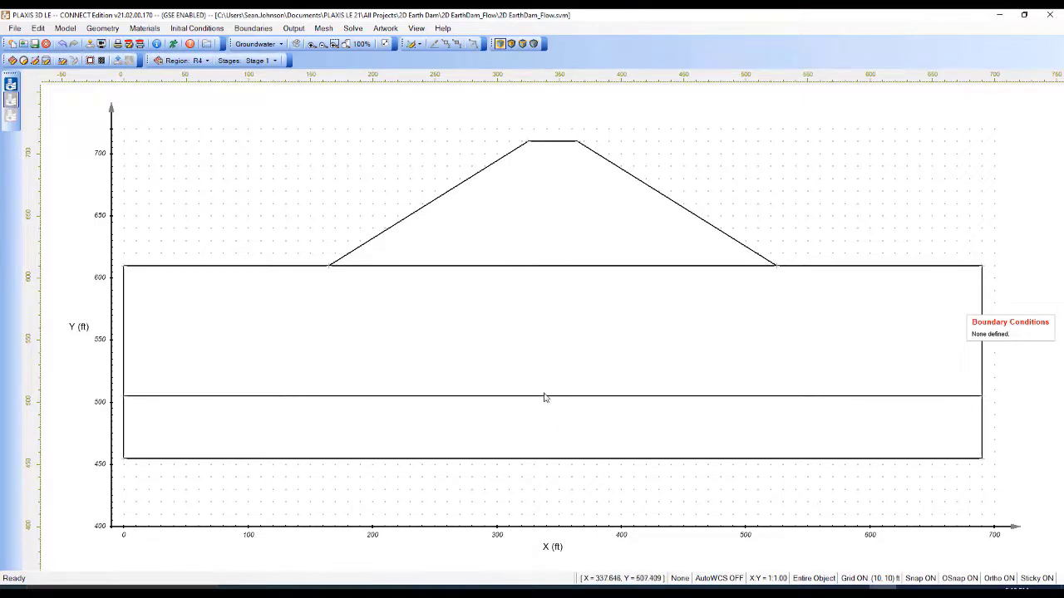
- Add another new region to the region list below R4
{"action": "scroll", "coordinate": [606, 344], "scroll_direction": "up", "scroll_amount": 1}
{"action": "scroll", "coordinate": [591, 353], "scroll_direction": "down", "scroll_amount": 4}
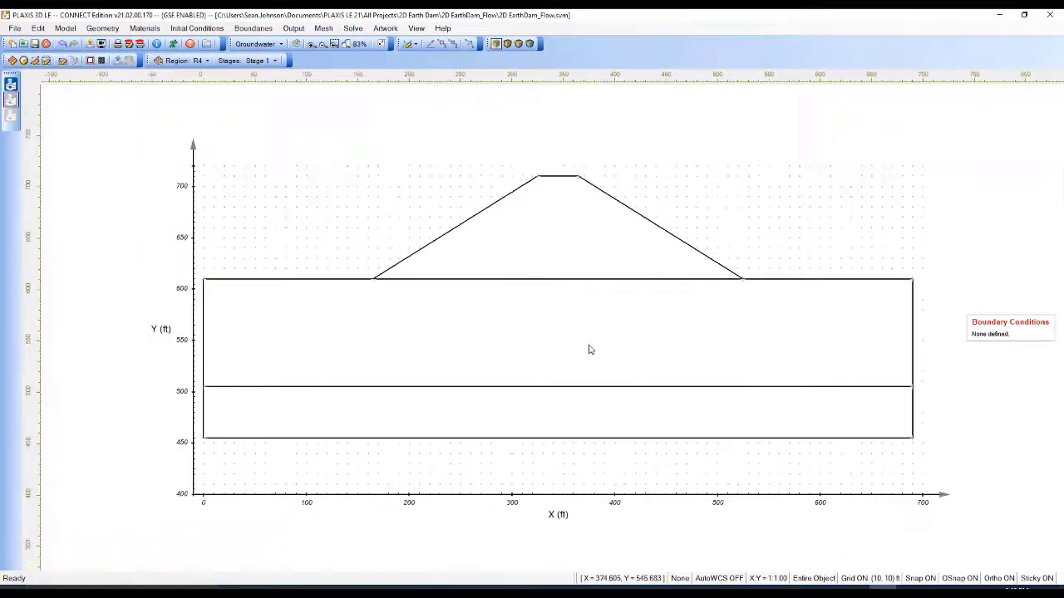
{"action": "scroll", "coordinate": [559, 293], "scroll_direction": "up", "scroll_amount": 3}
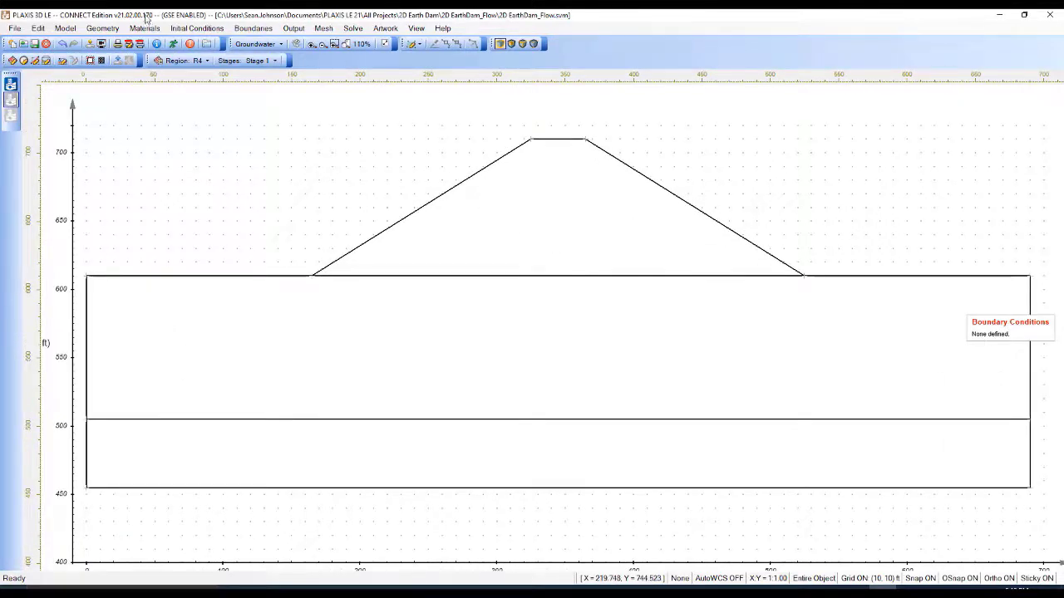
{"action": "left_click", "coordinate": [102, 29]}
{"action": "left_click", "coordinate": [137, 15]}
{"action": "left_click", "coordinate": [114, 29]}
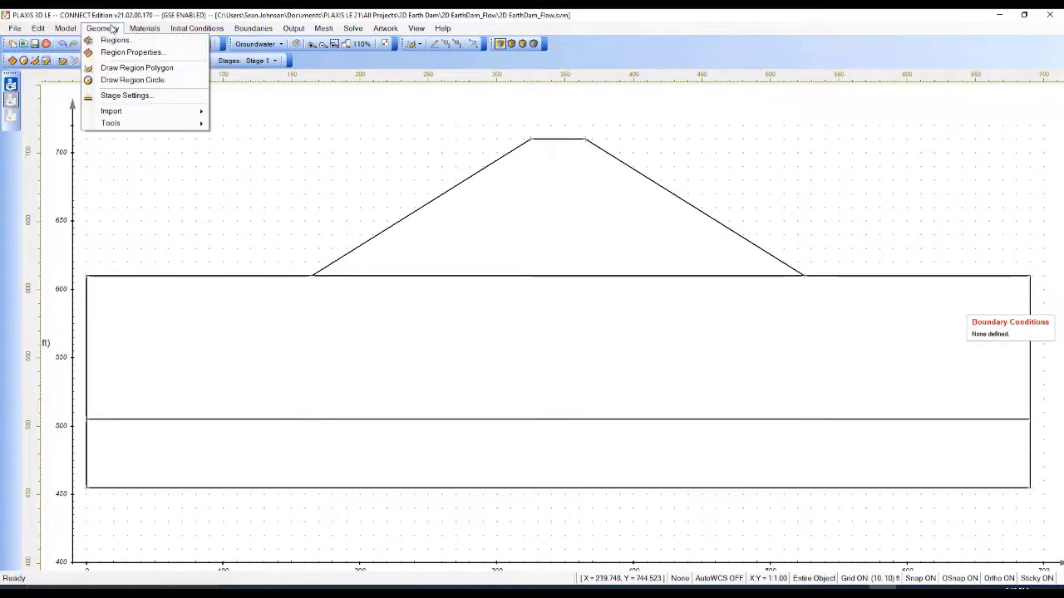
{"action": "left_click", "coordinate": [108, 40]}
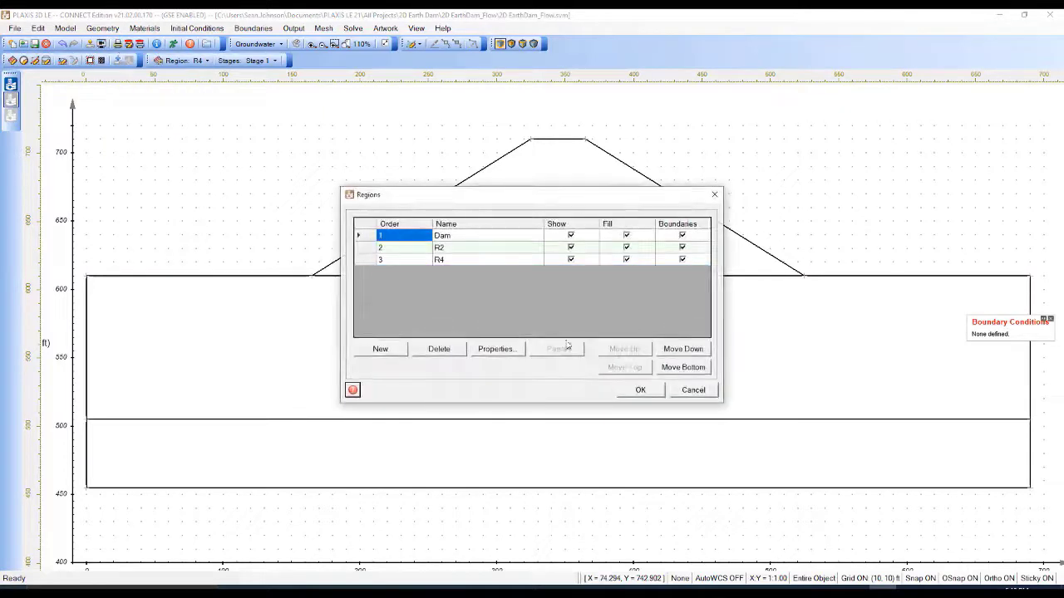
{"action": "left_click", "coordinate": [405, 263]}
{"action": "left_click", "coordinate": [391, 347]}
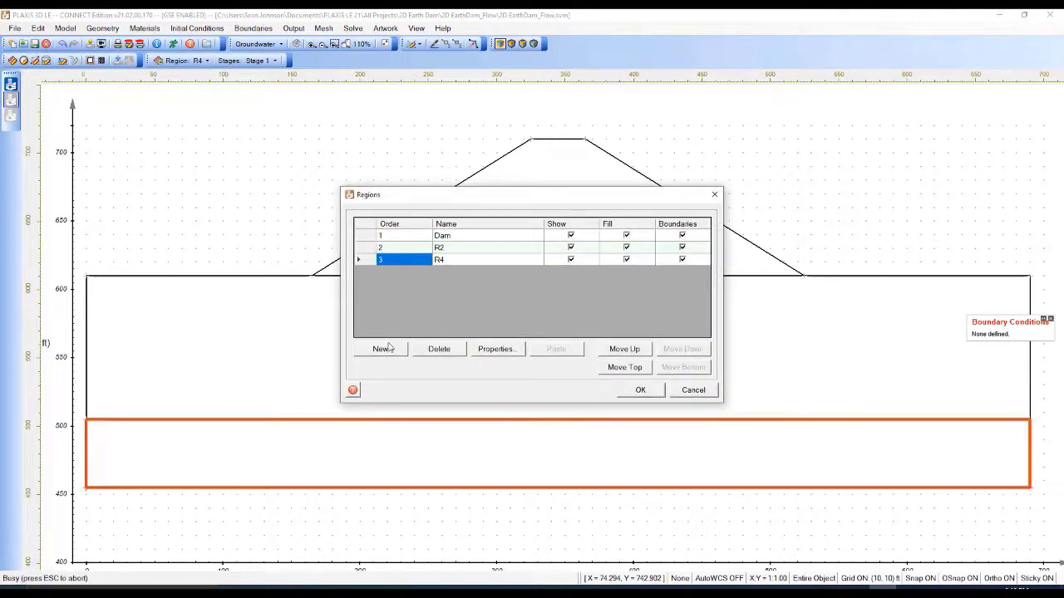
{"action": "left_click", "coordinate": [632, 392]}
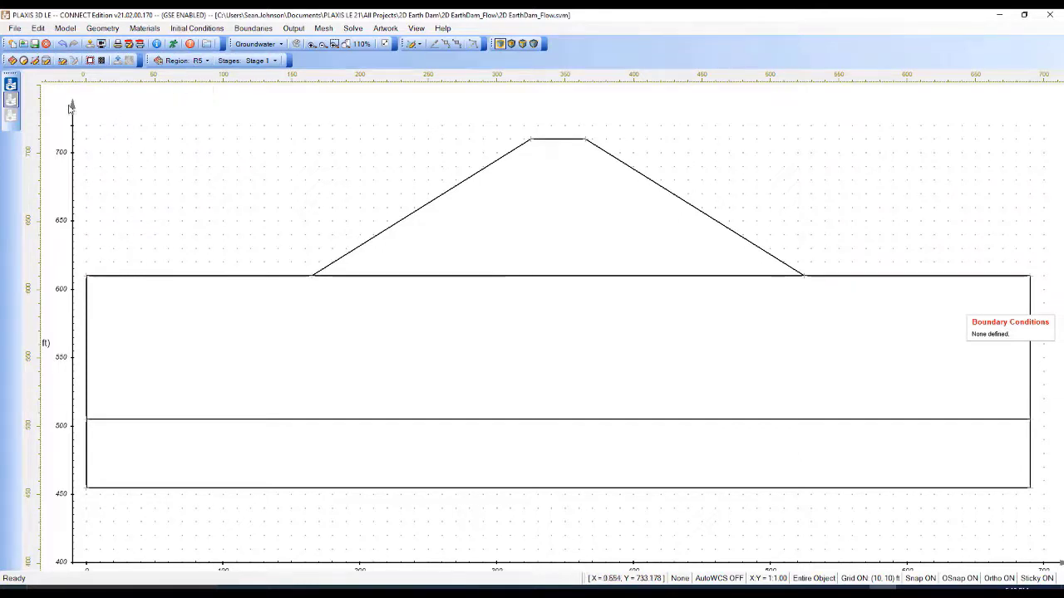
- Draw a narrow four-point polygon for region R5 between Y 610 and Y 505, spanning about X 340 to X 350
{"action": "left_click", "coordinate": [102, 28]}
{"action": "left_click", "coordinate": [102, 28]}
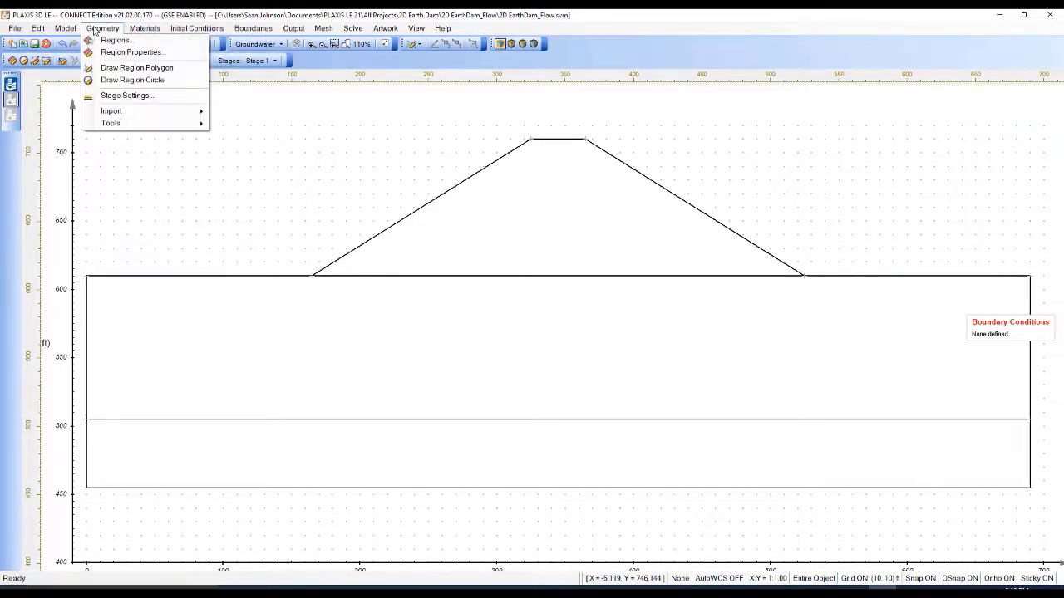
{"action": "left_click", "coordinate": [118, 68]}
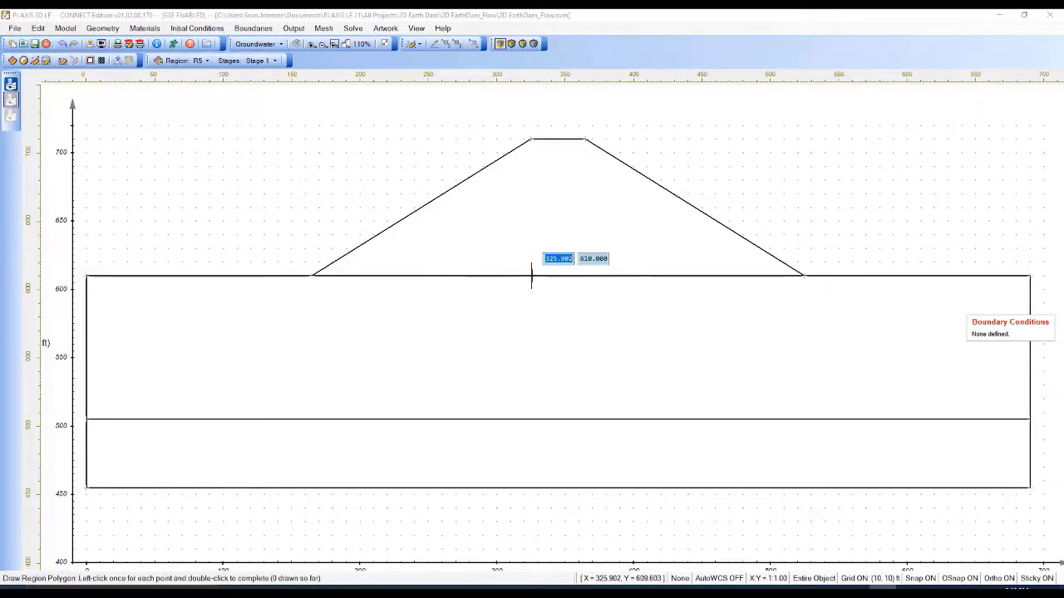
{"action": "scroll", "coordinate": [531, 275], "scroll_direction": "up", "scroll_amount": 5}
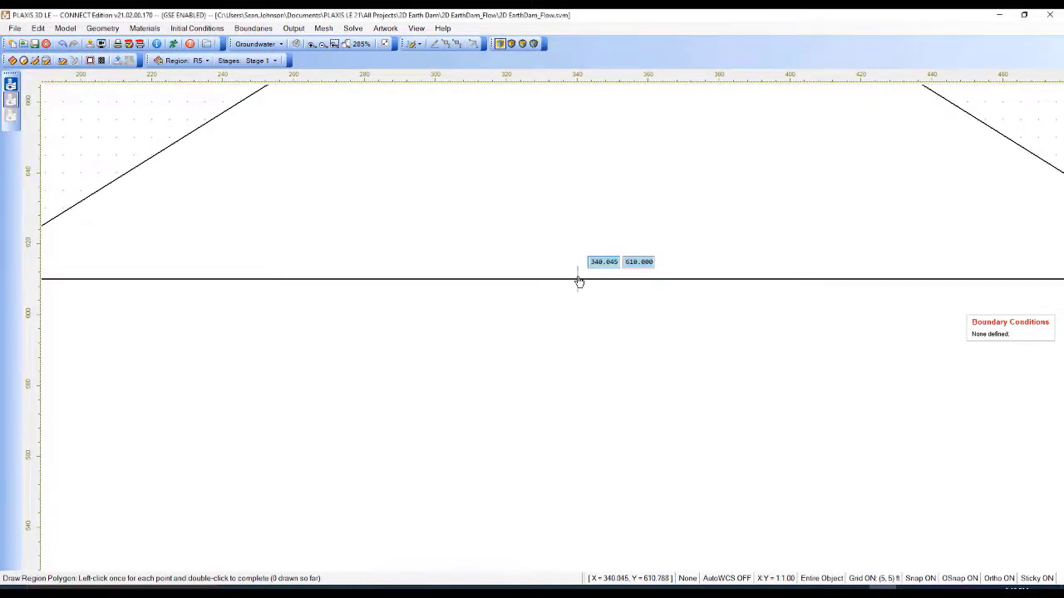
{"action": "left_click", "coordinate": [576, 275]}
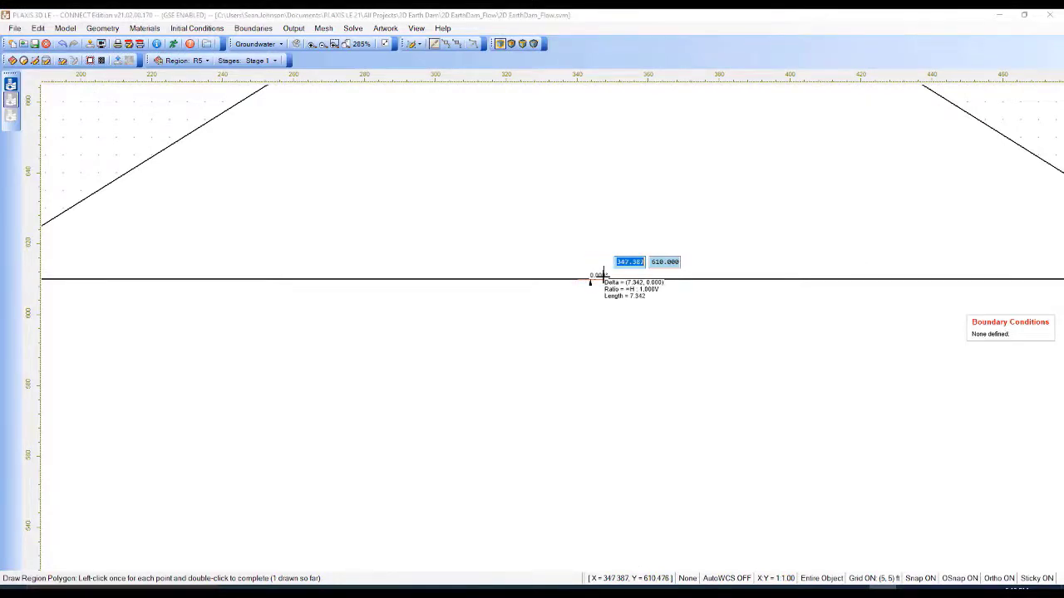
{"action": "left_click", "coordinate": [614, 275]}
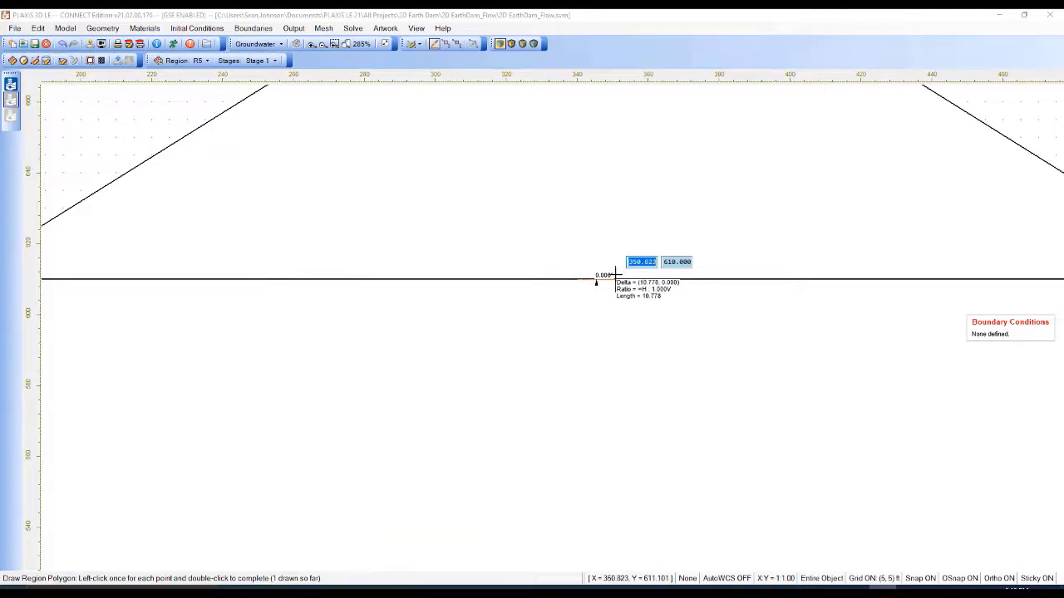
{"action": "scroll", "coordinate": [632, 330], "scroll_direction": "down", "scroll_amount": 3}
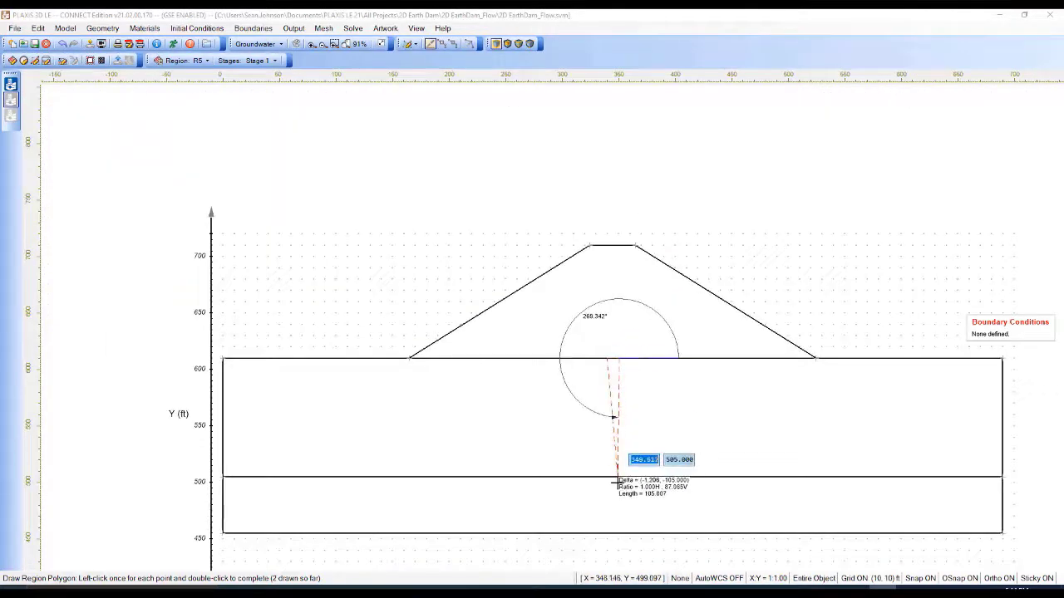
{"action": "scroll", "coordinate": [616, 479], "scroll_direction": "up", "scroll_amount": 3}
{"action": "scroll", "coordinate": [616, 479], "scroll_direction": "up", "scroll_amount": 2}
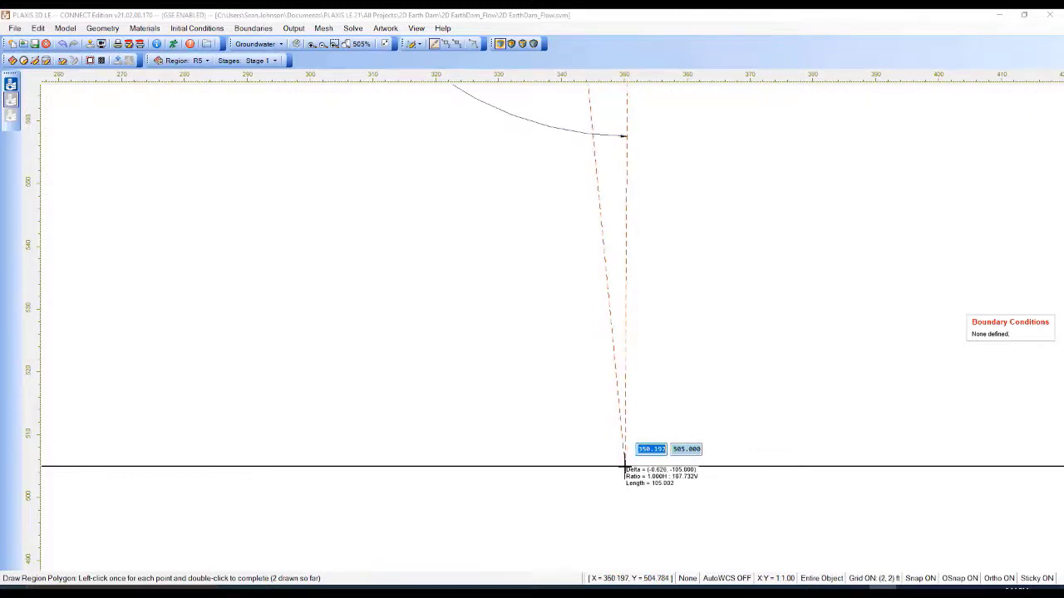
{"action": "left_click", "coordinate": [622, 463]}
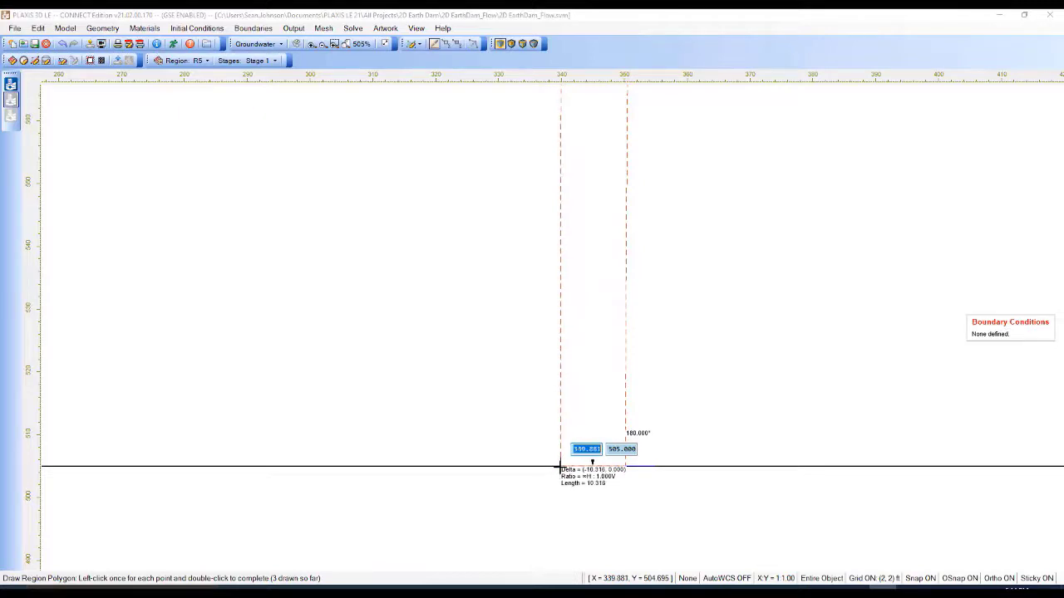
{"action": "left_click", "coordinate": [560, 467]}
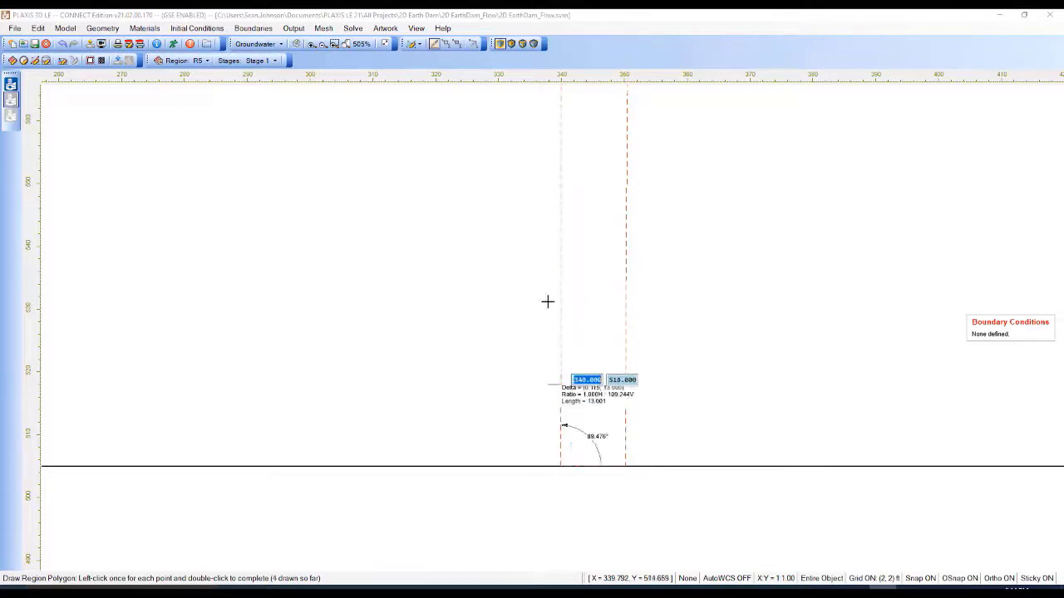
{"action": "right_click", "coordinate": [531, 242]}
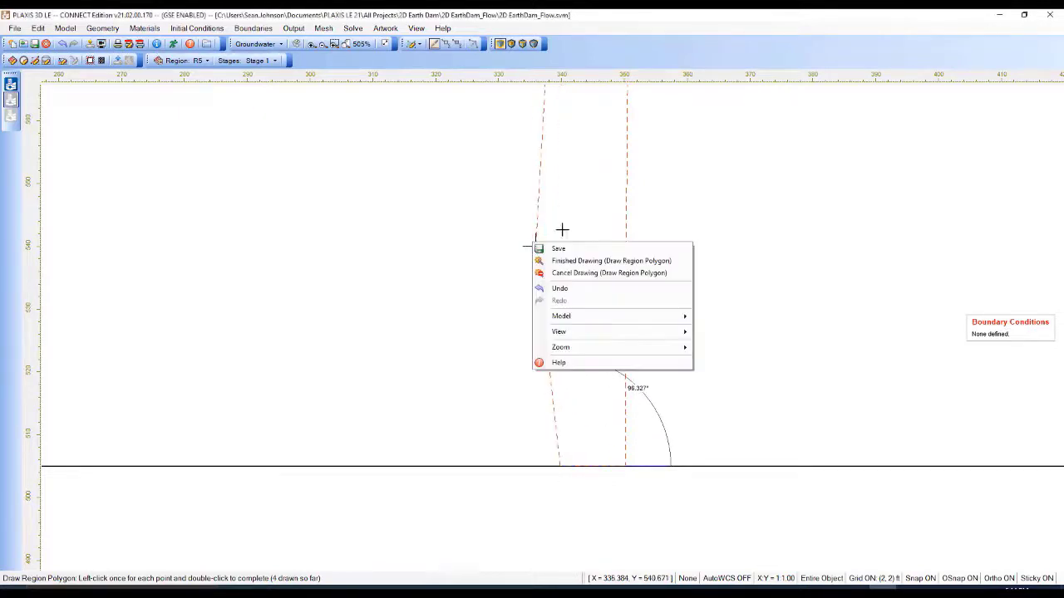
{"action": "left_click", "coordinate": [650, 262]}
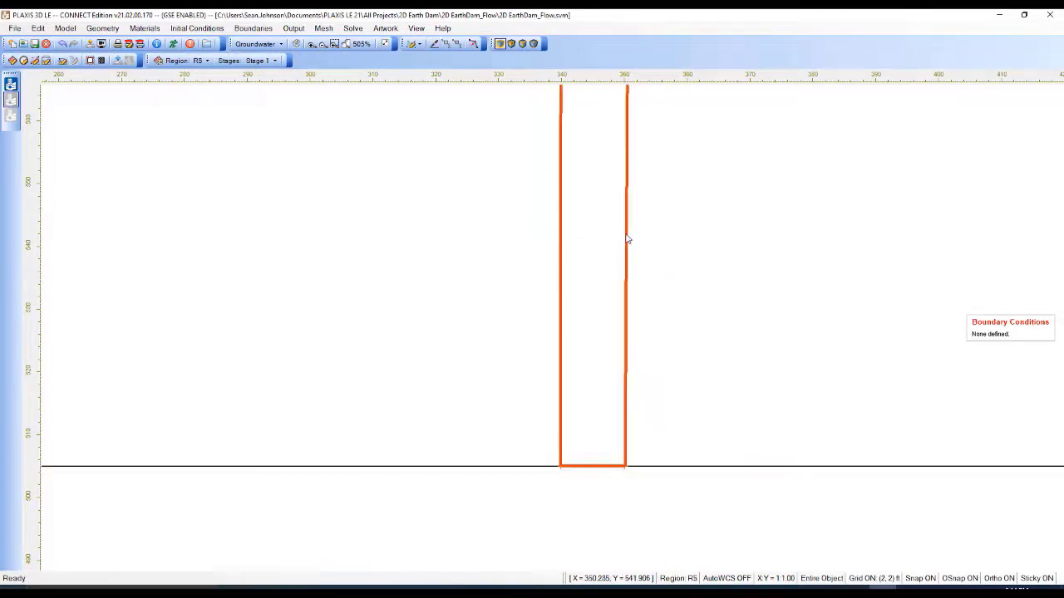
- Set the X coordinates of region R5's two top vertices to 340 and 350 ft
{"action": "right_click", "coordinate": [628, 239]}
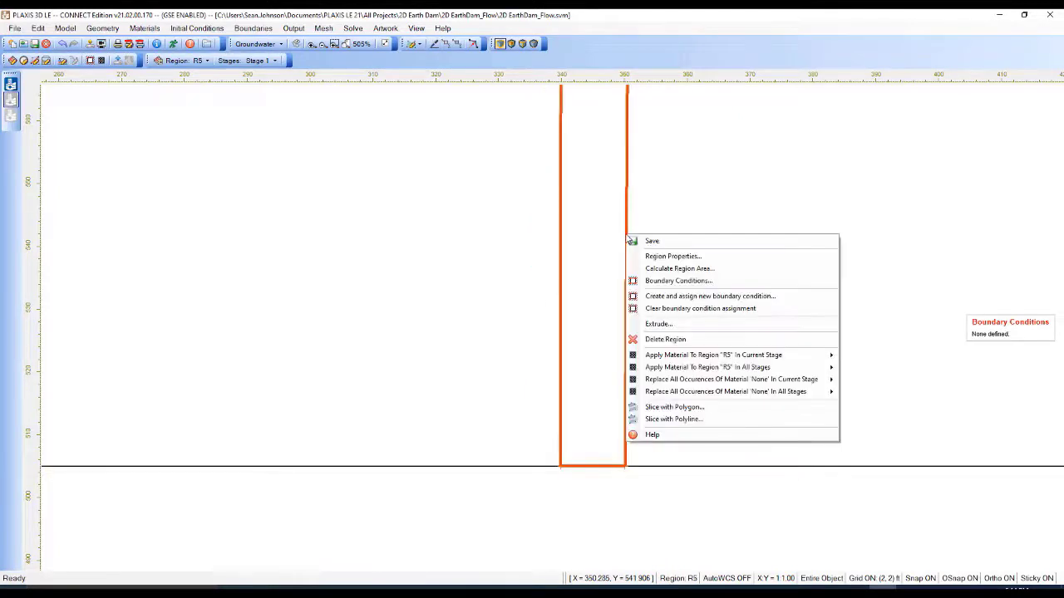
{"action": "left_click", "coordinate": [689, 264]}
{"action": "left_click_drag", "start_coordinate": [423, 225], "coordinate": [406, 226]}
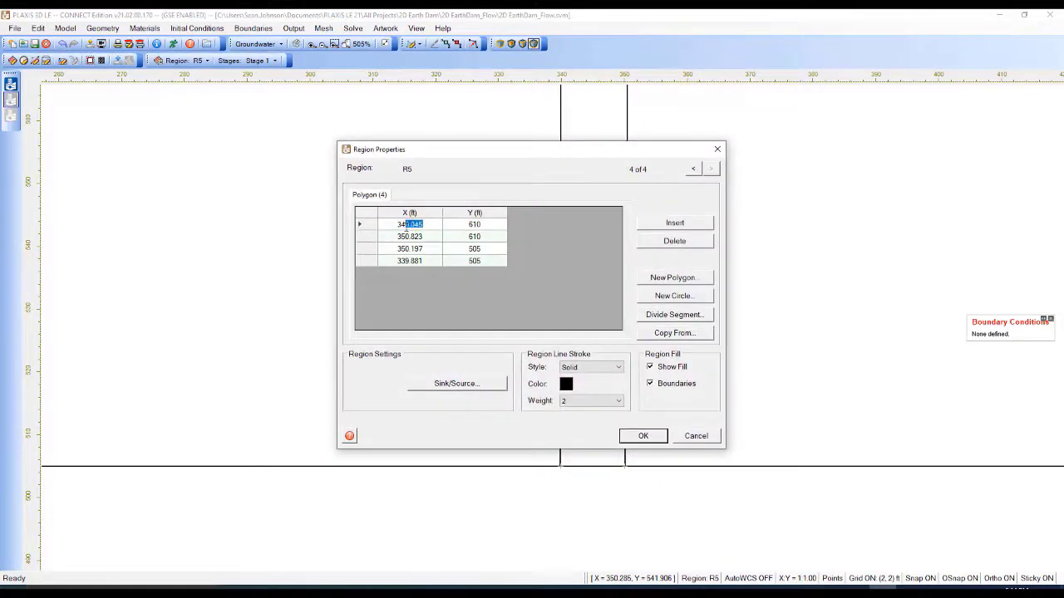
{"action": "key", "text": "BackSpace"}
{"action": "key", "text": "BackSpace"}
{"action": "left_click", "coordinate": [432, 240]}
{"action": "left_click_drag", "start_coordinate": [433, 238], "coordinate": [412, 240]}
{"action": "key", "text": "Delete"}
- Set the X coordinates of region R5's two bottom vertices to 350 and 340 ft, and apply the region properties
{"action": "left_click", "coordinate": [433, 248]}
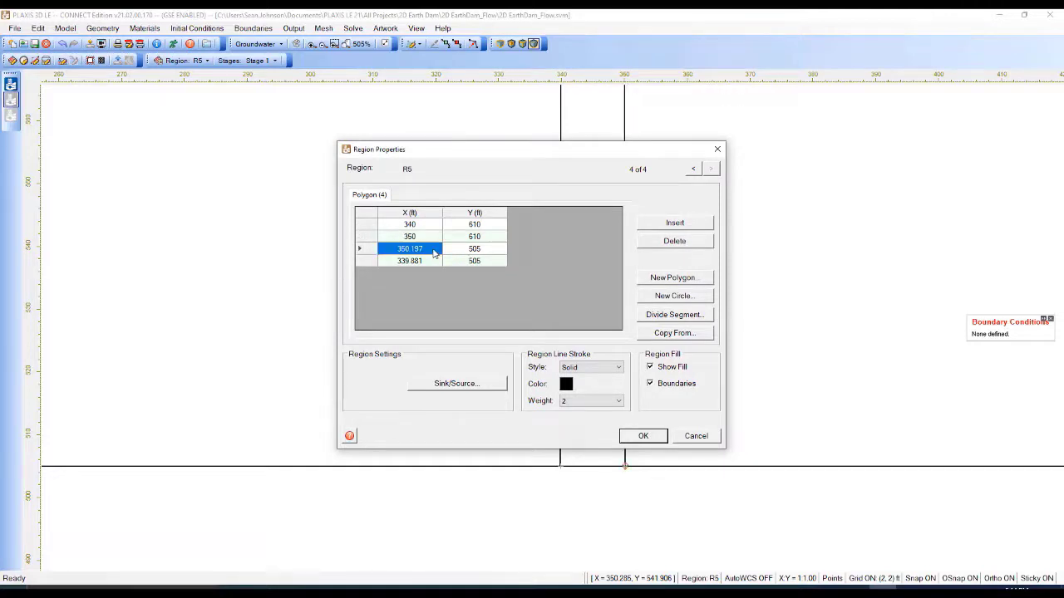
{"action": "left_click", "coordinate": [433, 249]}
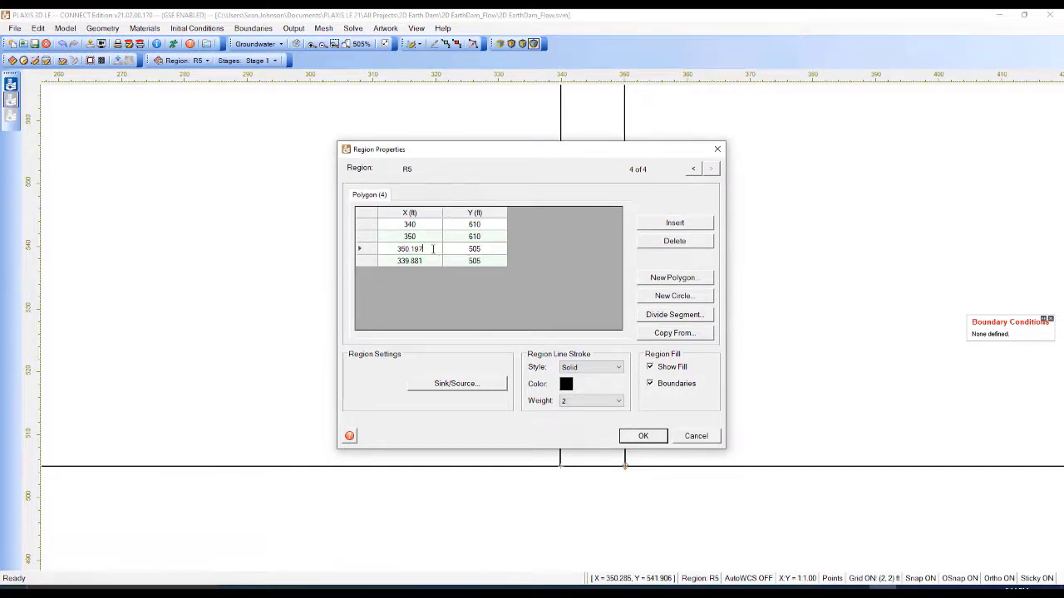
{"action": "left_click_drag", "start_coordinate": [430, 250], "coordinate": [412, 250]}
{"action": "key", "text": "Delete"}
{"action": "left_click", "coordinate": [438, 263]}
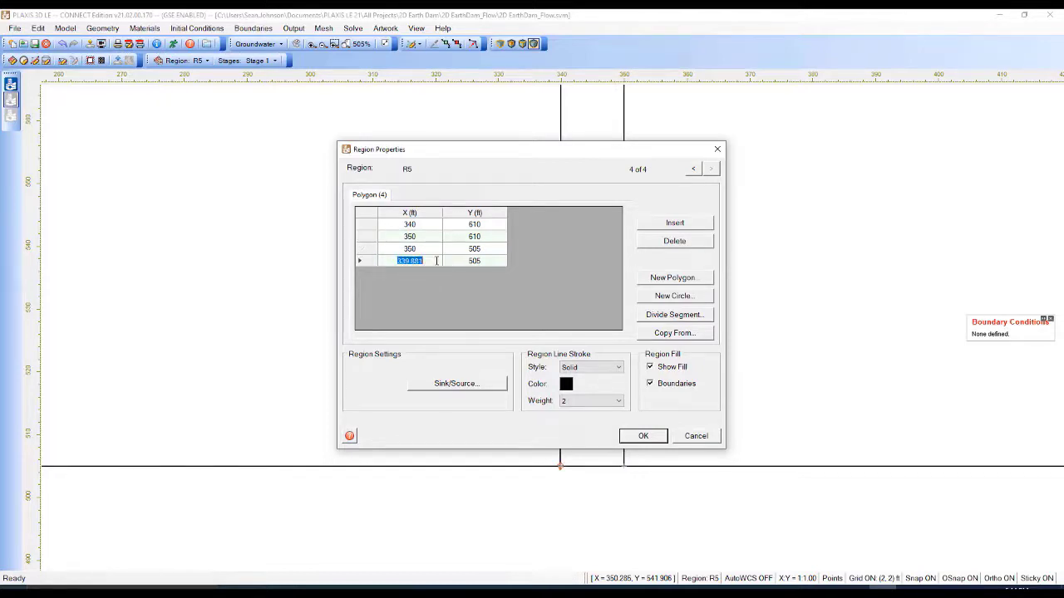
{"action": "type", "text": "340"}
{"action": "left_click", "coordinate": [494, 253]}
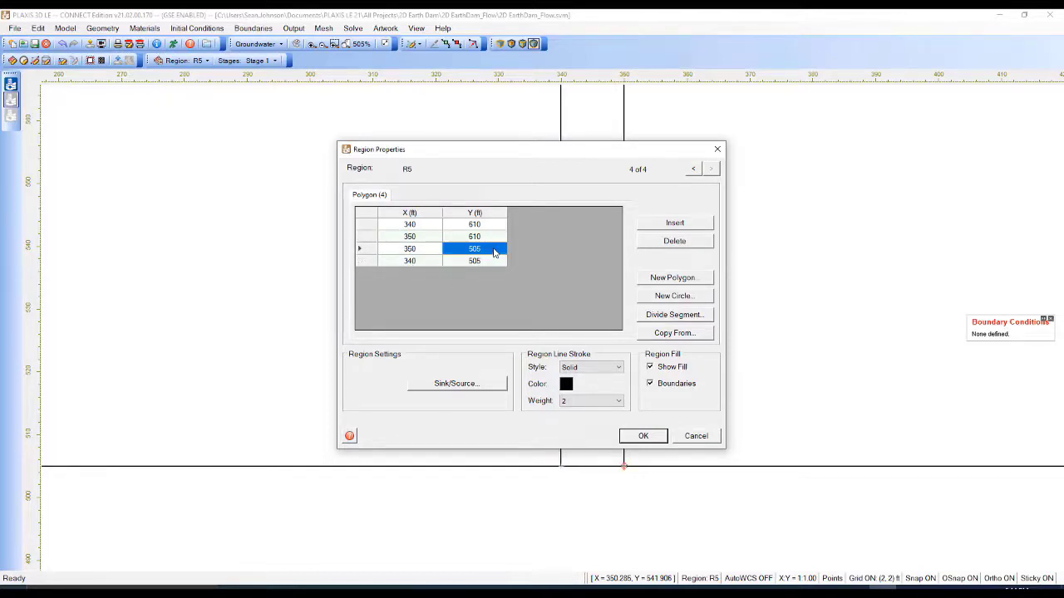
{"action": "left_click", "coordinate": [640, 437]}
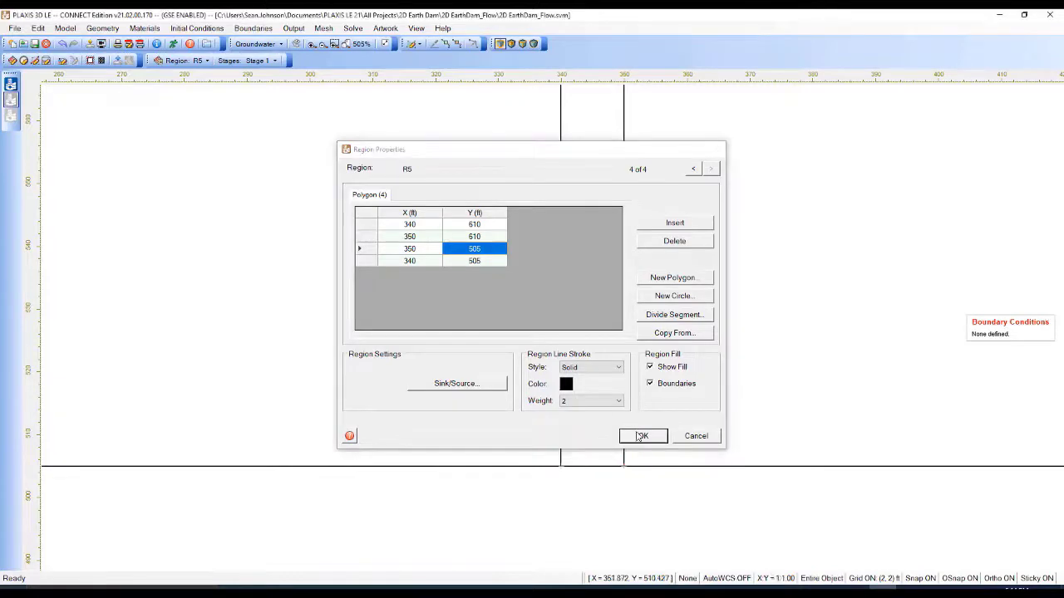
{"action": "scroll", "coordinate": [757, 178], "scroll_direction": "down", "scroll_amount": 10}
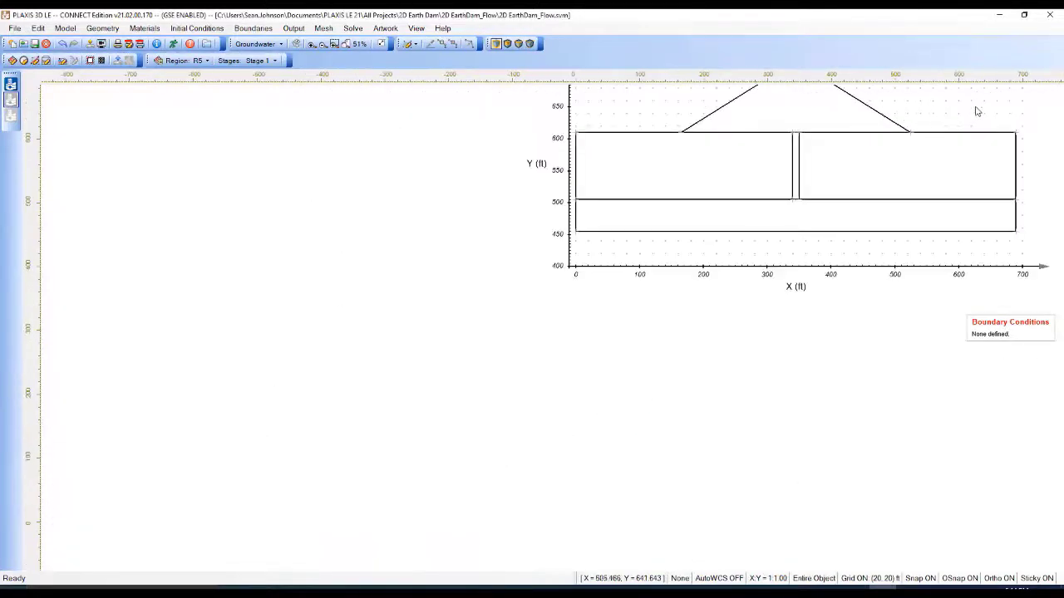
{"action": "left_click_drag", "start_coordinate": [978, 111], "coordinate": [736, 235]}
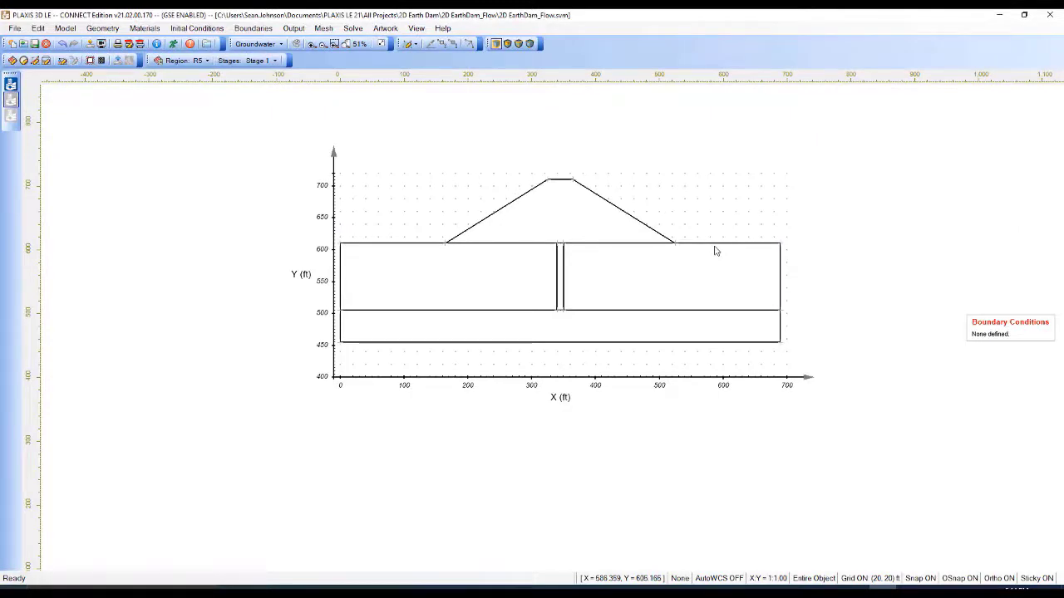
{"action": "left_click_drag", "start_coordinate": [670, 196], "coordinate": [616, 241]}
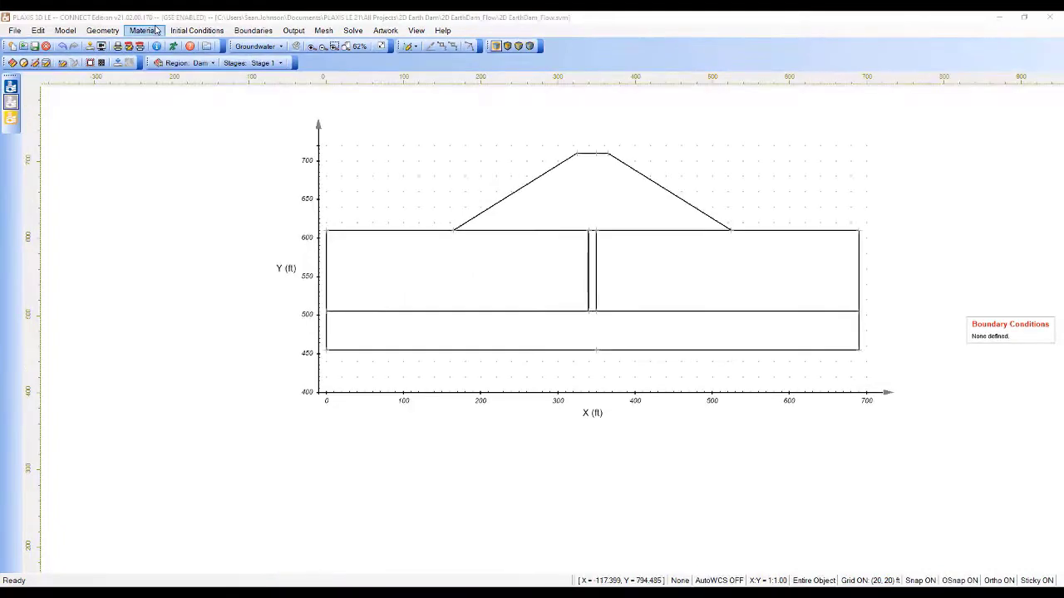
- Create a new material named Silt Loam with the Unsaturated category
{"action": "left_click", "coordinate": [157, 31]}
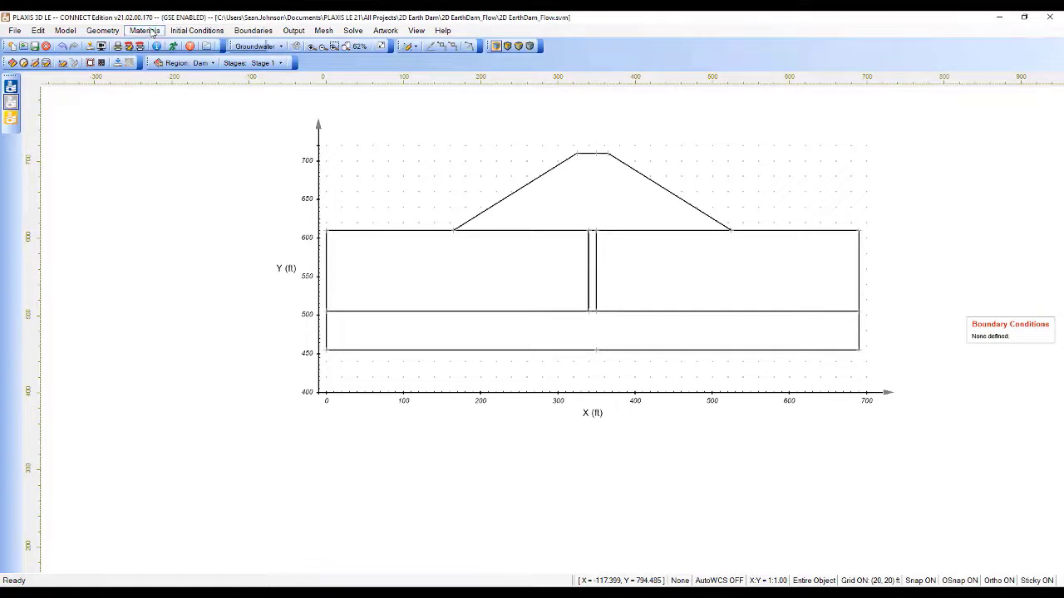
{"action": "left_click", "coordinate": [159, 42]}
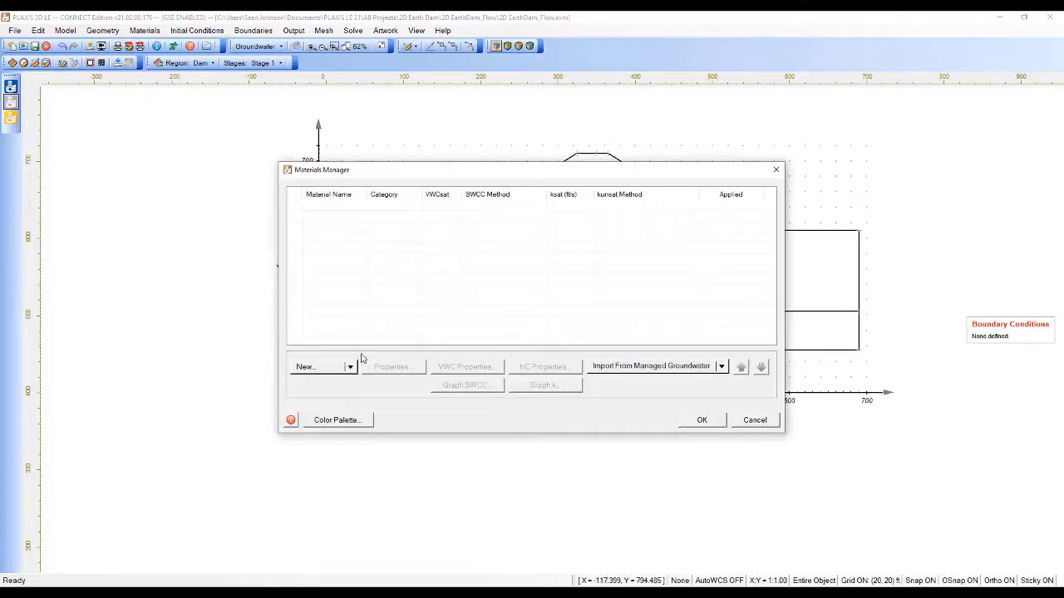
{"action": "left_click", "coordinate": [328, 369]}
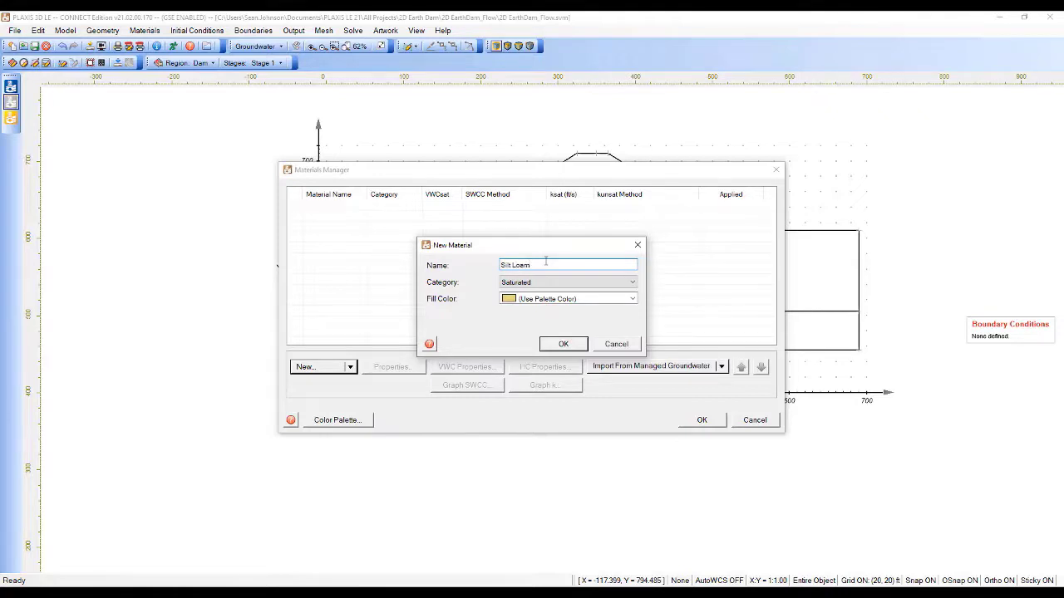
{"action": "left_click", "coordinate": [615, 287]}
{"action": "left_click", "coordinate": [615, 302]}
{"action": "left_click", "coordinate": [562, 344]}
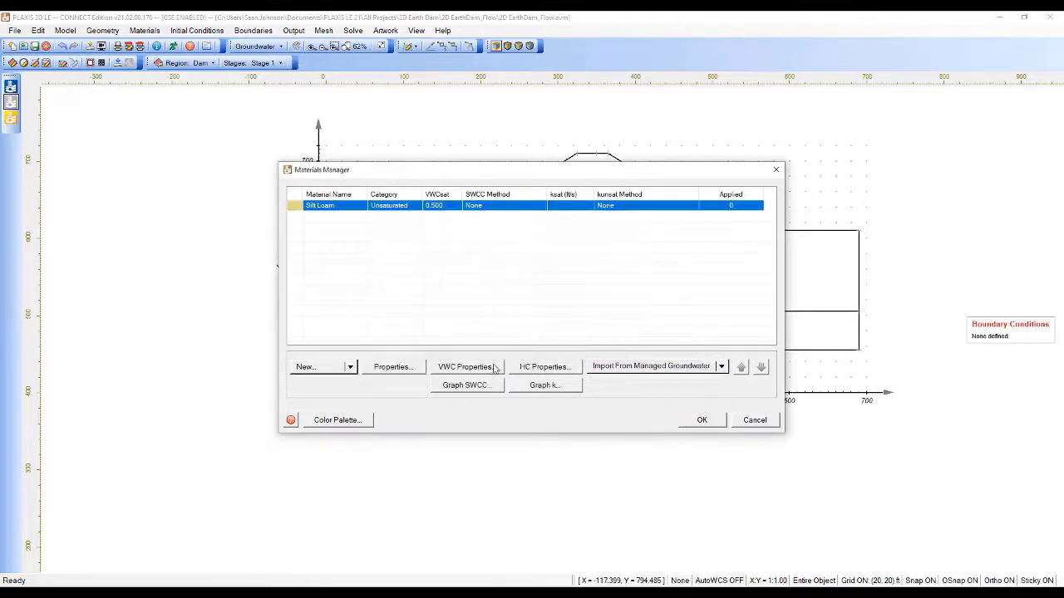
- Set the saturated volumetric water content of Silt Loam to 0.368
{"action": "left_click", "coordinate": [467, 367]}
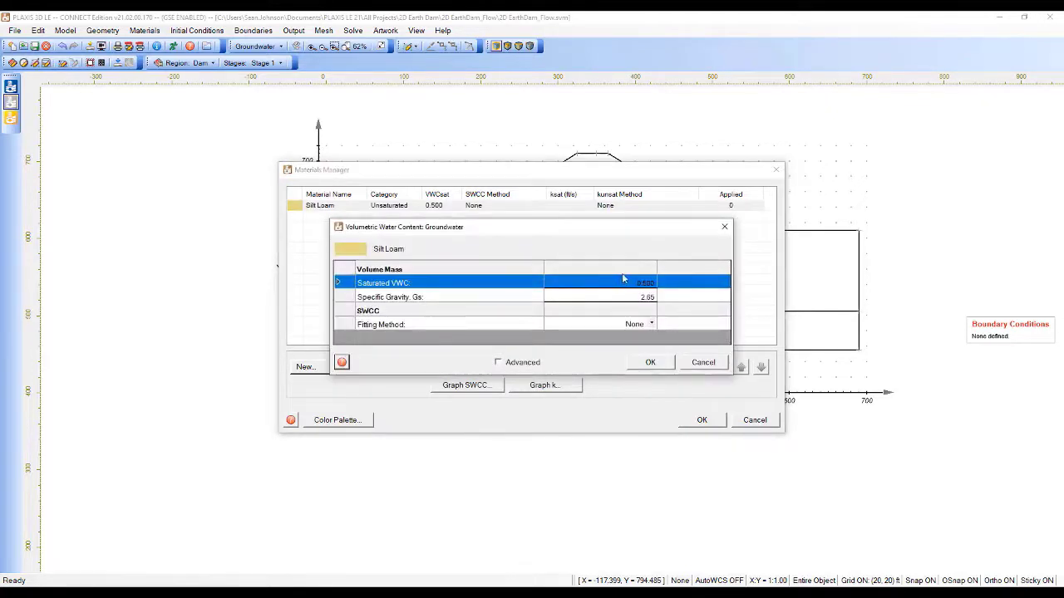
{"action": "left_click", "coordinate": [627, 286]}
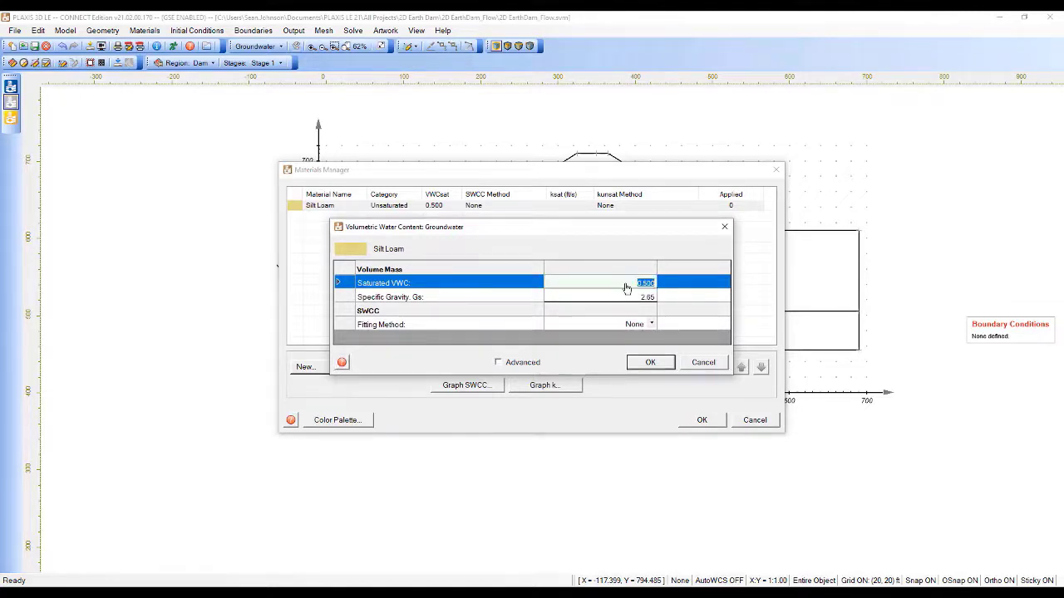
{"action": "type", "text": "0.368"}
- Set Silt Loam's SWCC fitting method to Fredlund and Xing Fit with Data as the source type
{"action": "left_click", "coordinate": [653, 325]}
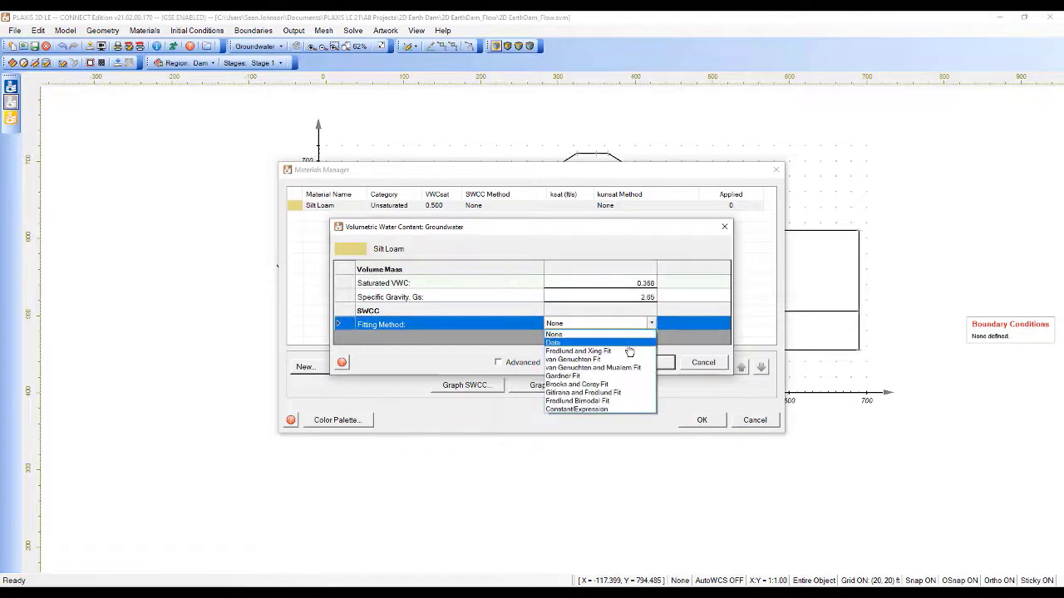
{"action": "left_click", "coordinate": [630, 351]}
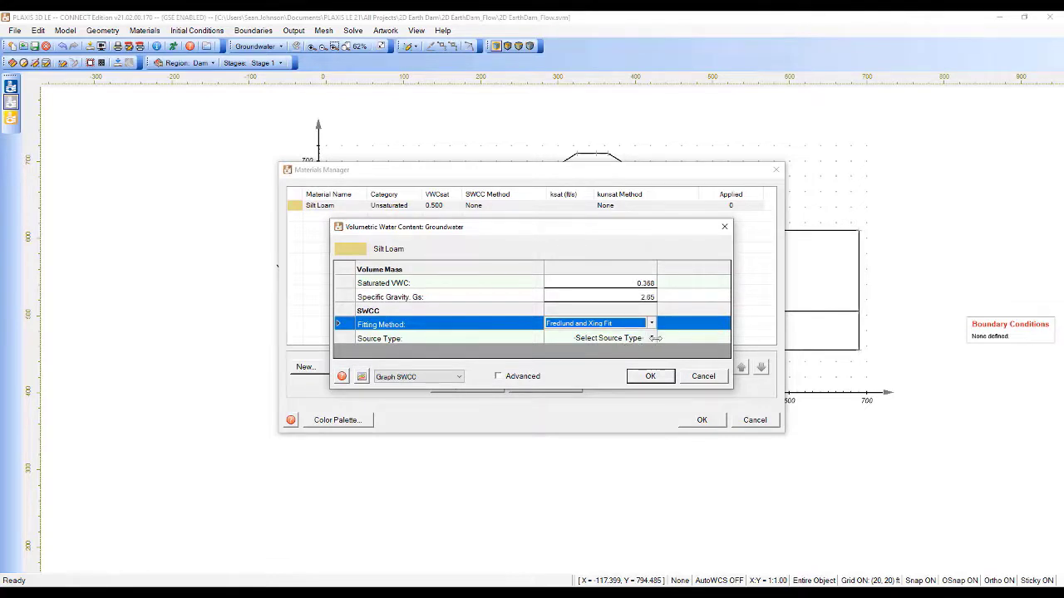
{"action": "left_click", "coordinate": [653, 338]}
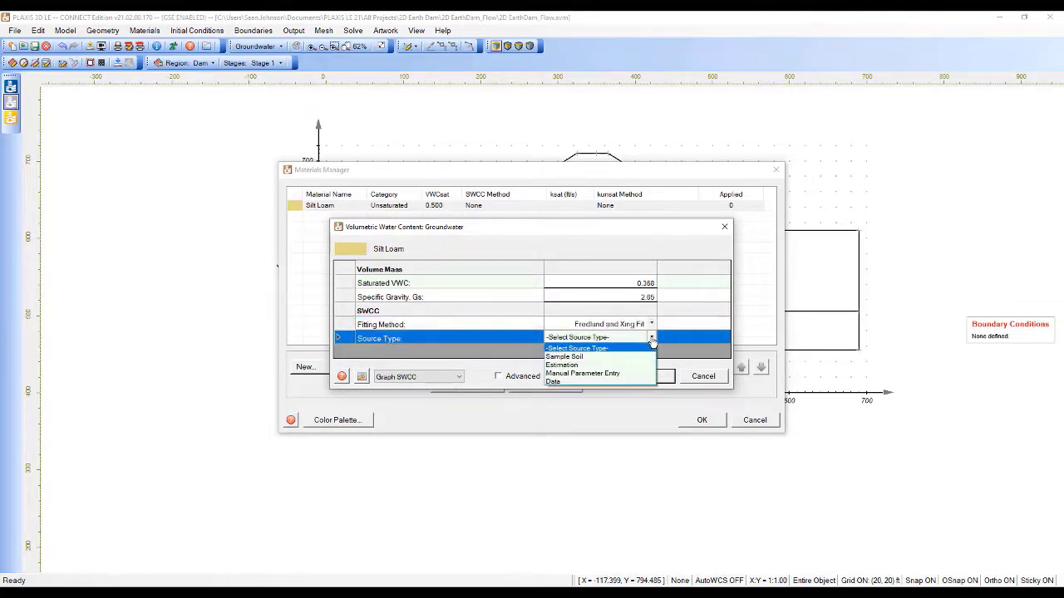
{"action": "left_click", "coordinate": [618, 382]}
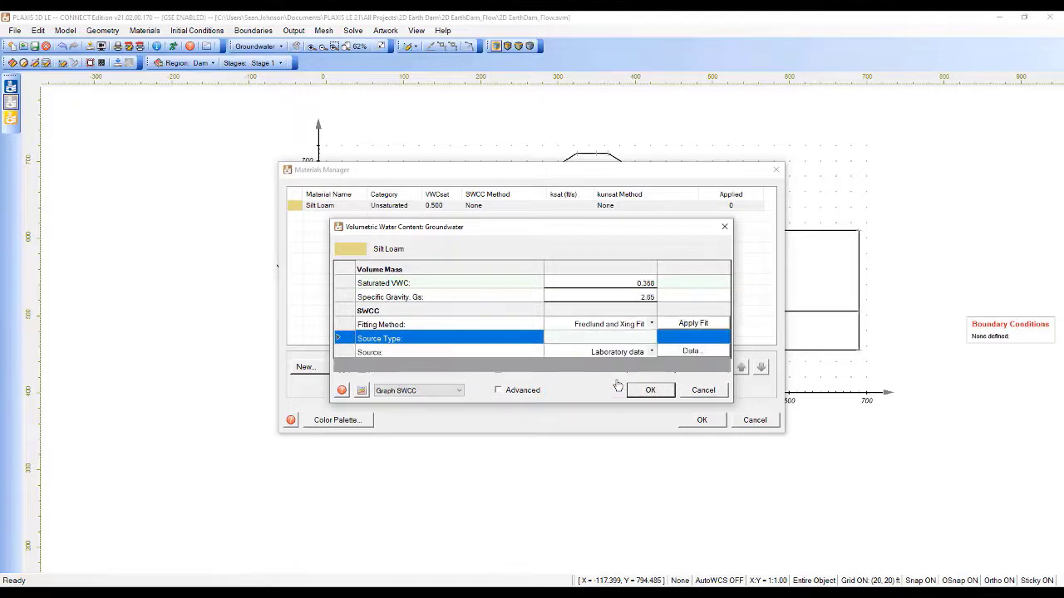
- Enter suction values of 11.3, 100, 430 and 6280 psf in Silt Loam's SWCC laboratory data
{"action": "left_click", "coordinate": [678, 356]}
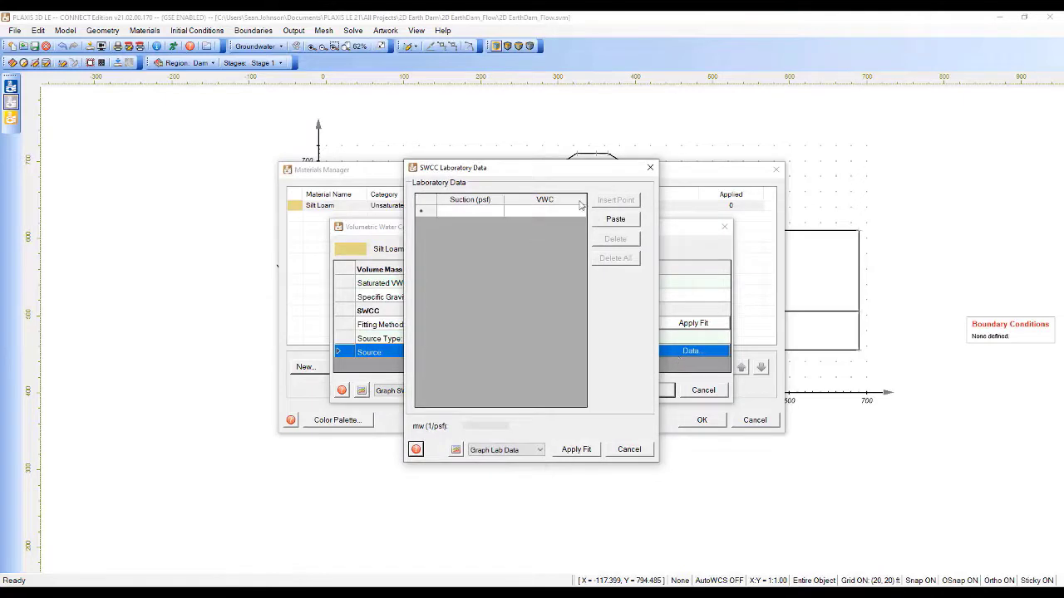
{"action": "left_click", "coordinate": [486, 212]}
{"action": "left_click", "coordinate": [492, 213]}
{"action": "type", "text": "11"}
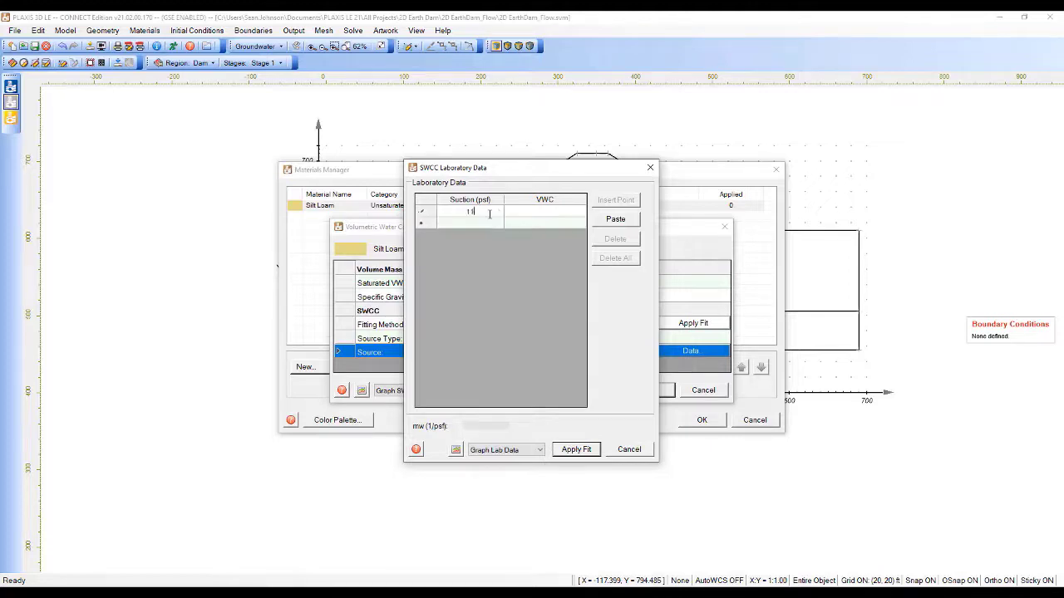
{"action": "type", "text": ".3"}
{"action": "left_click", "coordinate": [452, 221]}
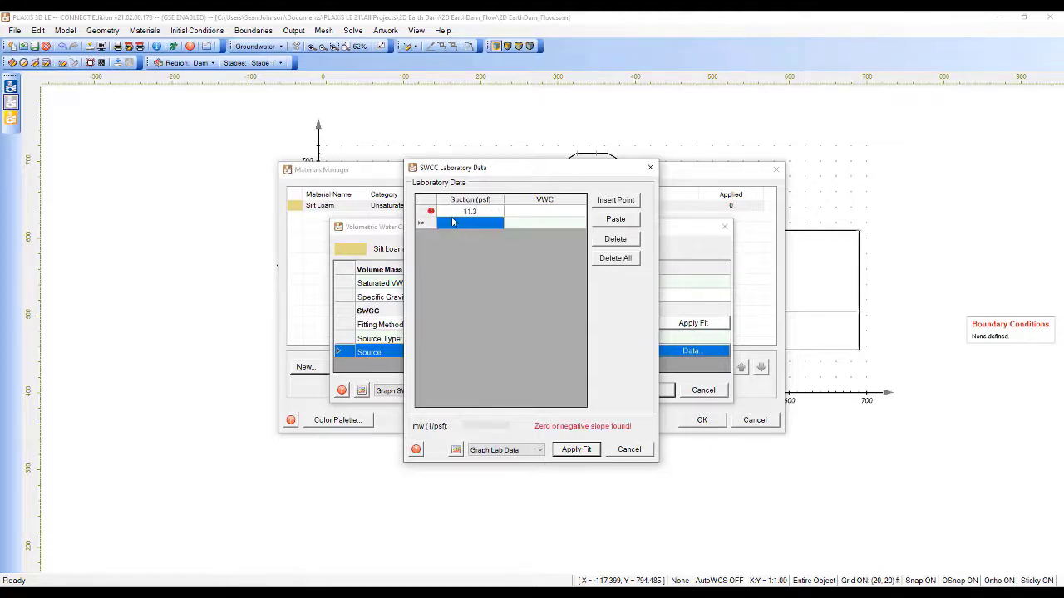
{"action": "type", "text": "100"}
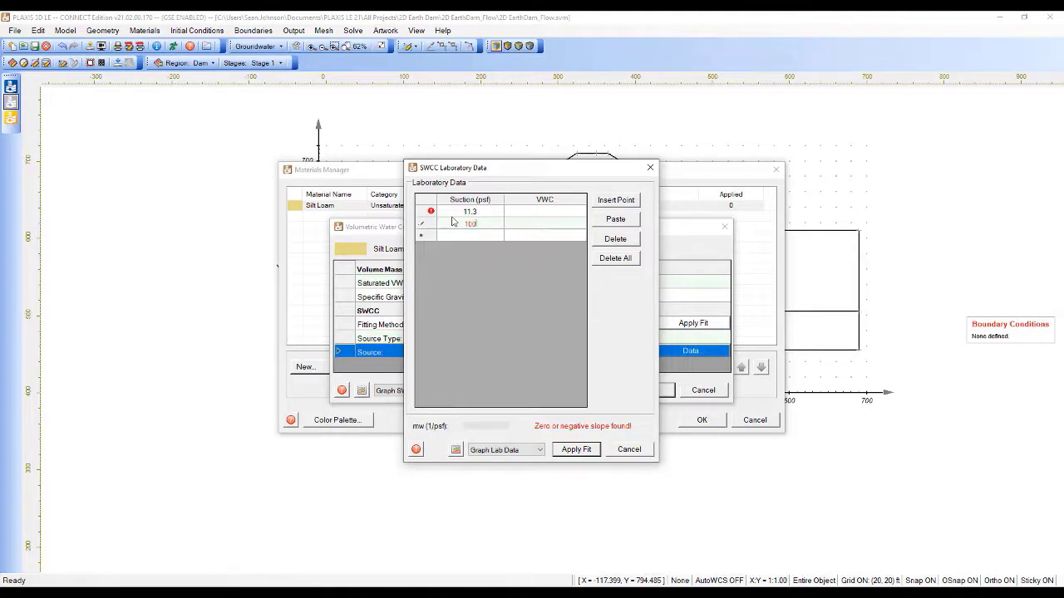
{"action": "left_click", "coordinate": [470, 237]}
{"action": "left_click", "coordinate": [471, 237]}
{"action": "type", "text": "400"}
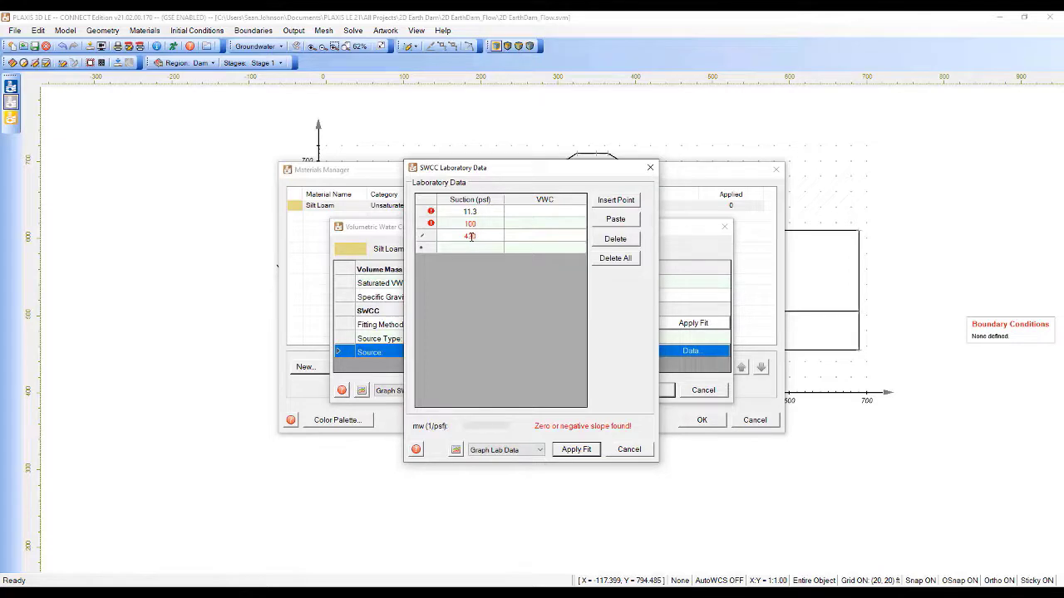
{"action": "left_click", "coordinate": [480, 250]}
{"action": "left_click", "coordinate": [488, 248]}
{"action": "type", "text": "6280"}
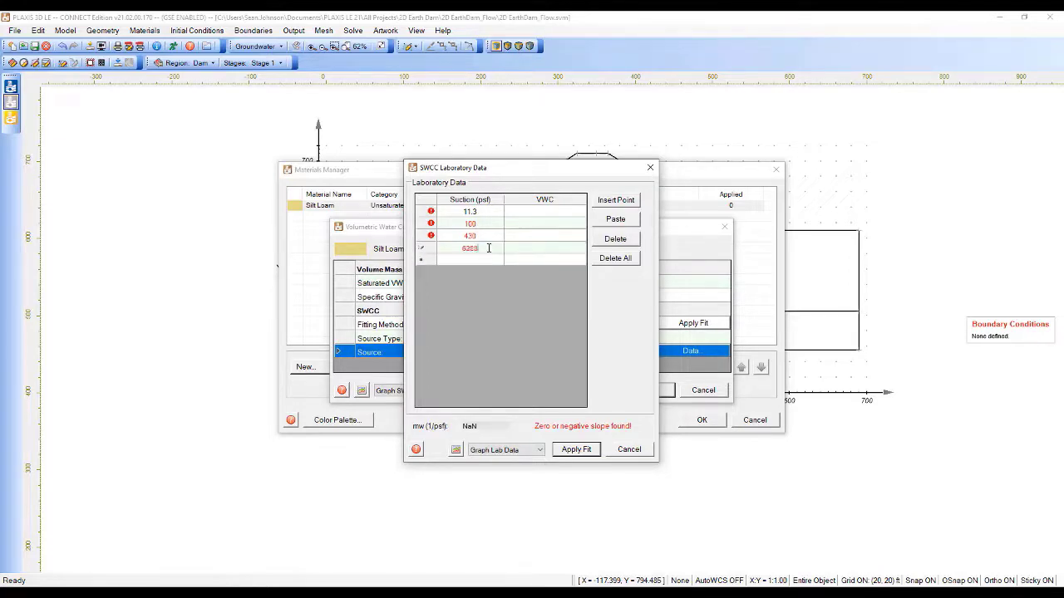
- Enter VWC values of 0.367, 0.32, 0.196 and 0.177 for Silt Loam's four suction points and apply the fit
{"action": "left_click", "coordinate": [541, 214]}
{"action": "left_click", "coordinate": [545, 216]}
{"action": "type", "text": "0.357"}
{"action": "left_click", "coordinate": [530, 227]}
{"action": "left_click", "coordinate": [531, 227]}
{"action": "type", "text": "0.32"}
{"action": "left_click", "coordinate": [542, 238]}
{"action": "left_click", "coordinate": [547, 238]}
{"action": "type", "text": "0.19"}
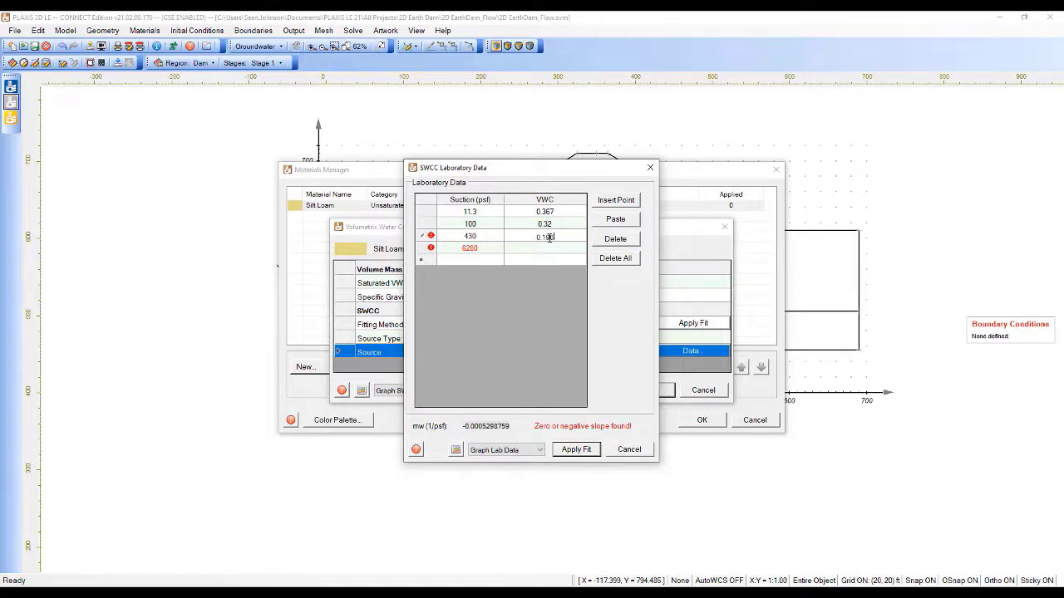
{"action": "type", "text": "6"}
{"action": "left_click", "coordinate": [565, 251]}
{"action": "left_click", "coordinate": [565, 251]}
{"action": "type", "text": "0.177"}
{"action": "left_click", "coordinate": [579, 450]}
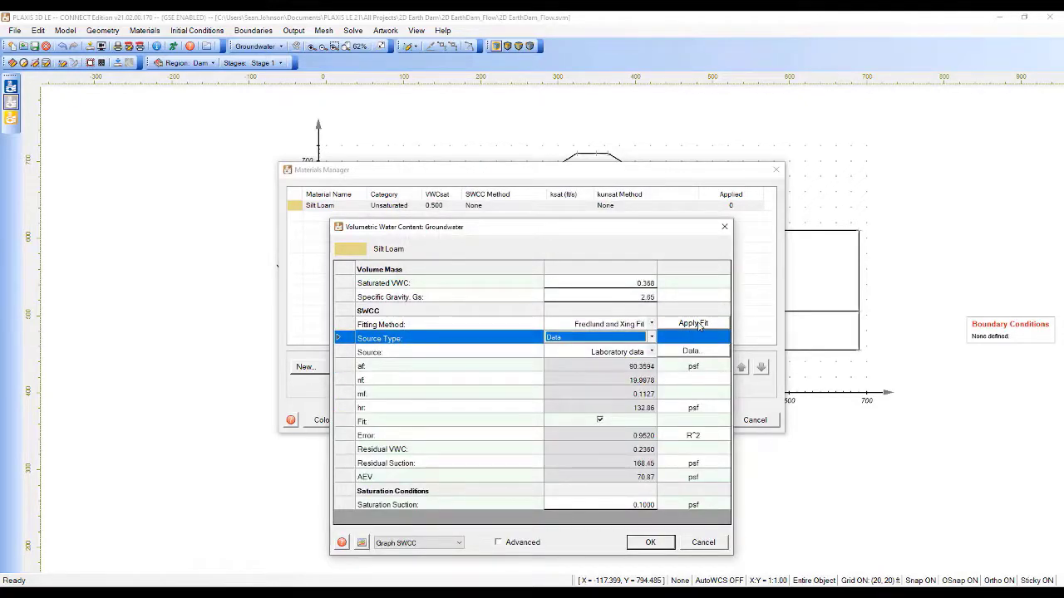
{"action": "left_click", "coordinate": [696, 324]}
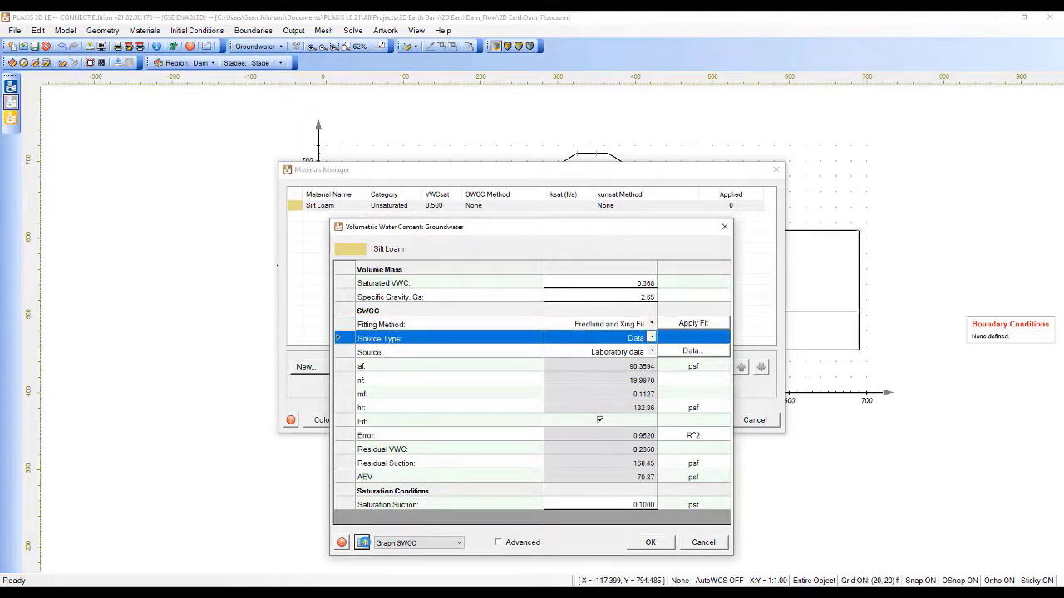
- Graph Silt Loam's fitted SWCC curve and accept the volumetric water content properties
{"action": "left_click", "coordinate": [363, 543]}
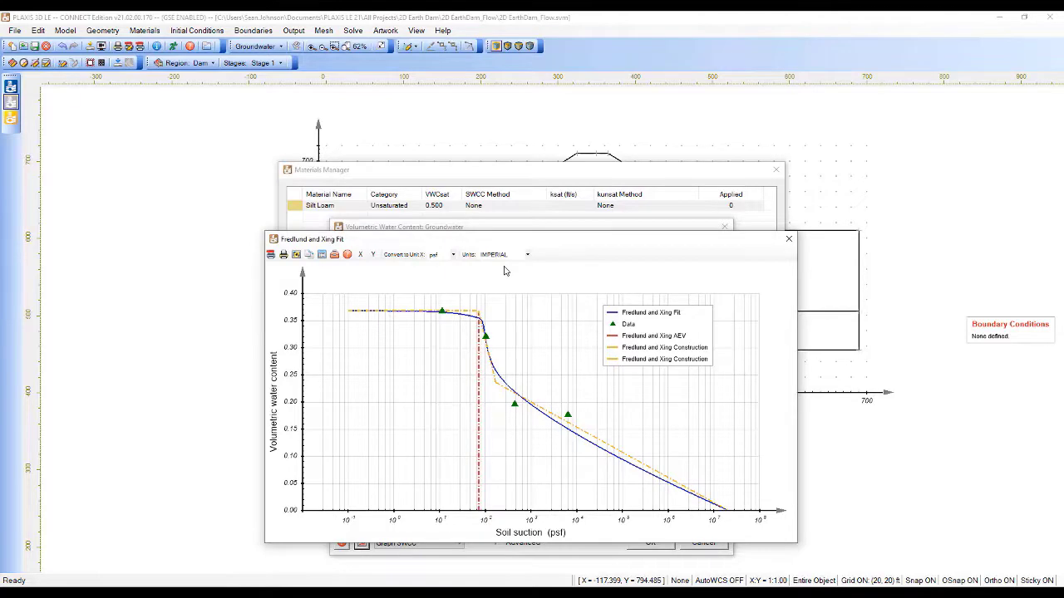
{"action": "left_click_drag", "start_coordinate": [643, 247], "coordinate": [629, 153]}
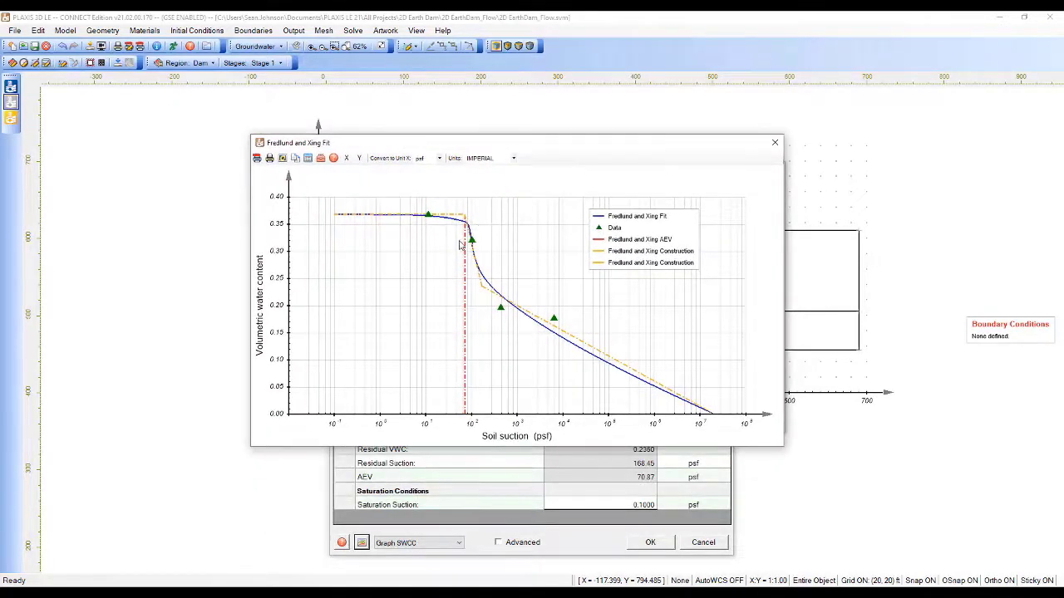
{"action": "left_click", "coordinate": [775, 145]}
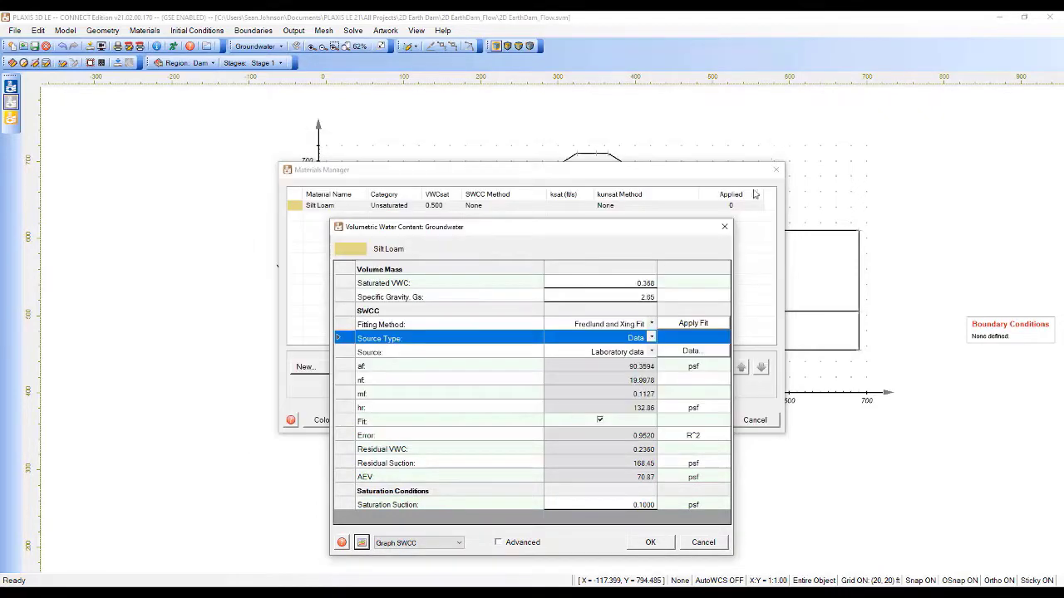
{"action": "left_click", "coordinate": [648, 544]}
- Set Silt Loam's constant saturated hydraulic conductivity (ksat) to 3.51e-4 ft/s
{"action": "left_click", "coordinate": [546, 368]}
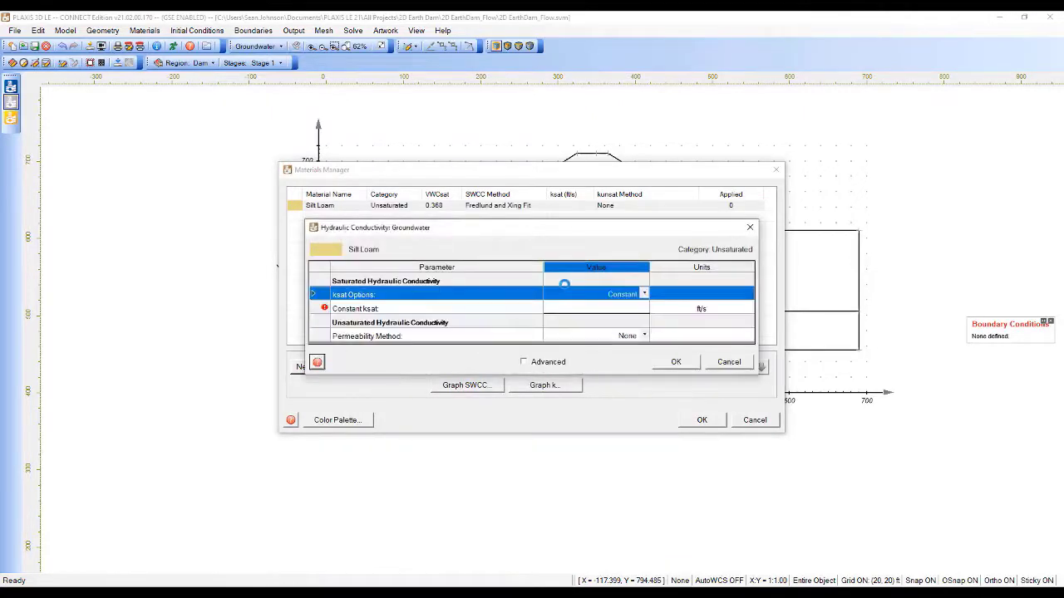
{"action": "left_click", "coordinate": [609, 309]}
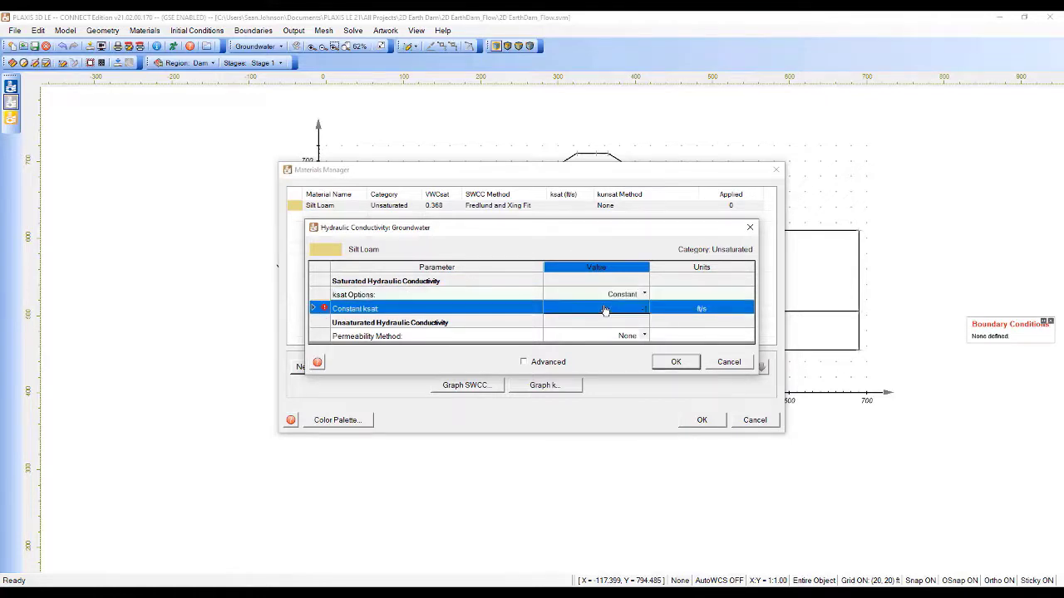
{"action": "left_click", "coordinate": [609, 312]}
{"action": "type", "text": "3"}
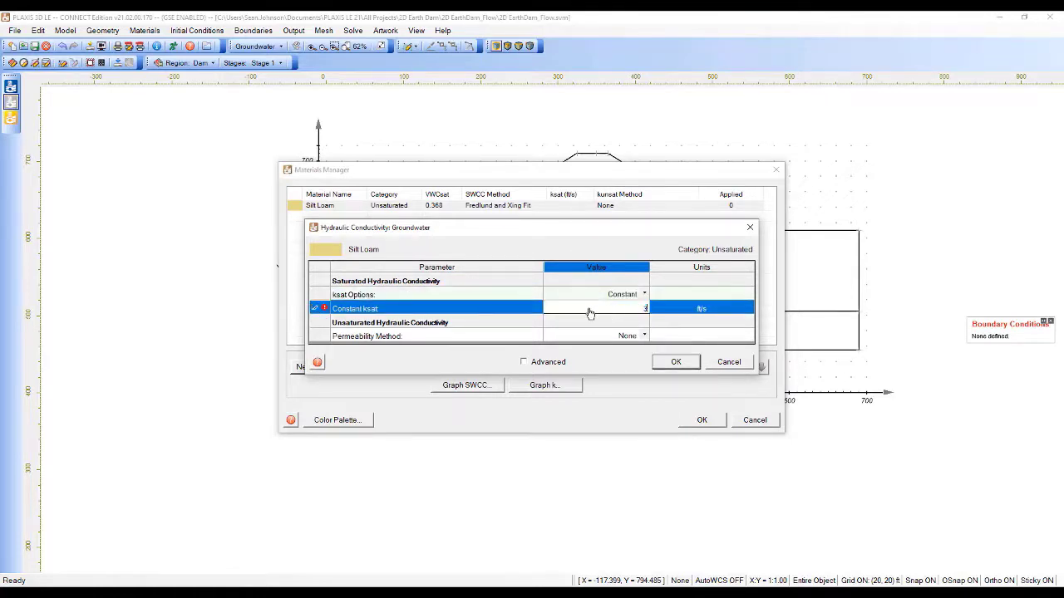
{"action": "type", "text": ".51e-4"}
{"action": "key", "text": "Return"}
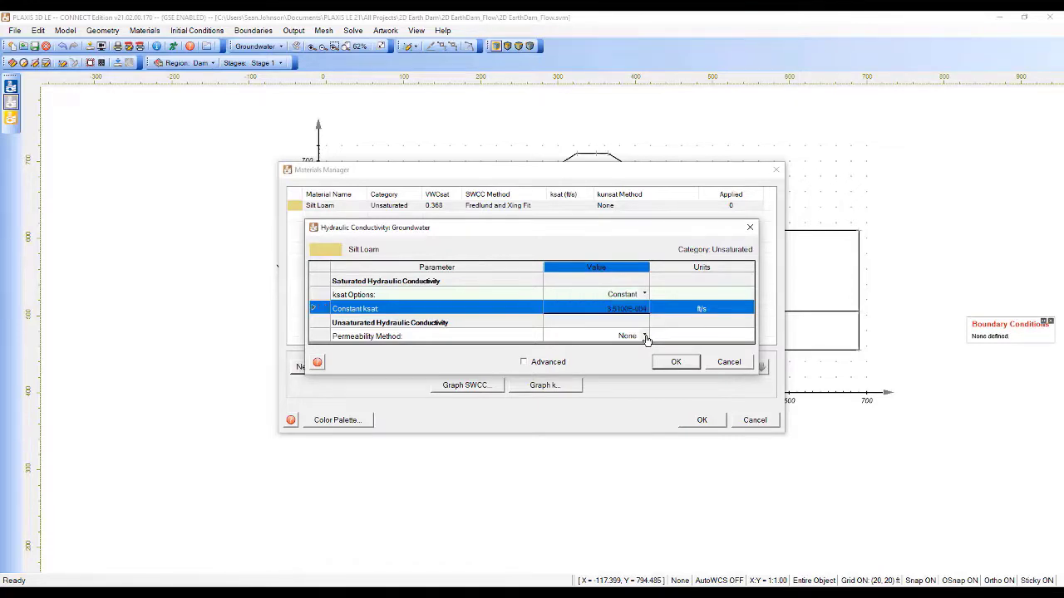
- Set Silt Loam's unsaturated permeability method to Modified Campbell Estimation with the Silty Loam p preset
{"action": "left_click", "coordinate": [646, 338]}
{"action": "left_click", "coordinate": [644, 335]}
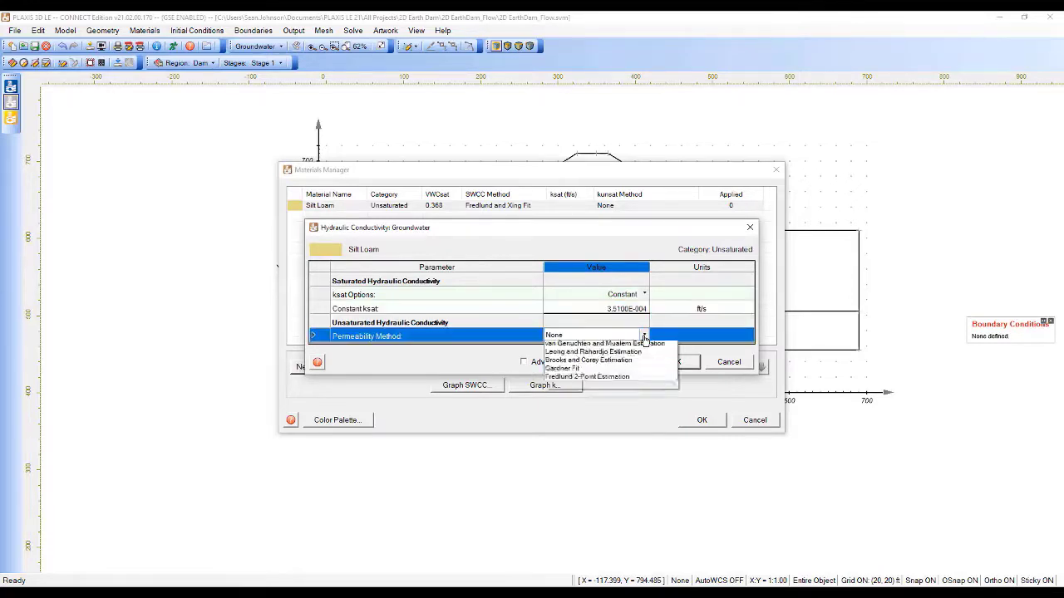
{"action": "left_click", "coordinate": [655, 371]}
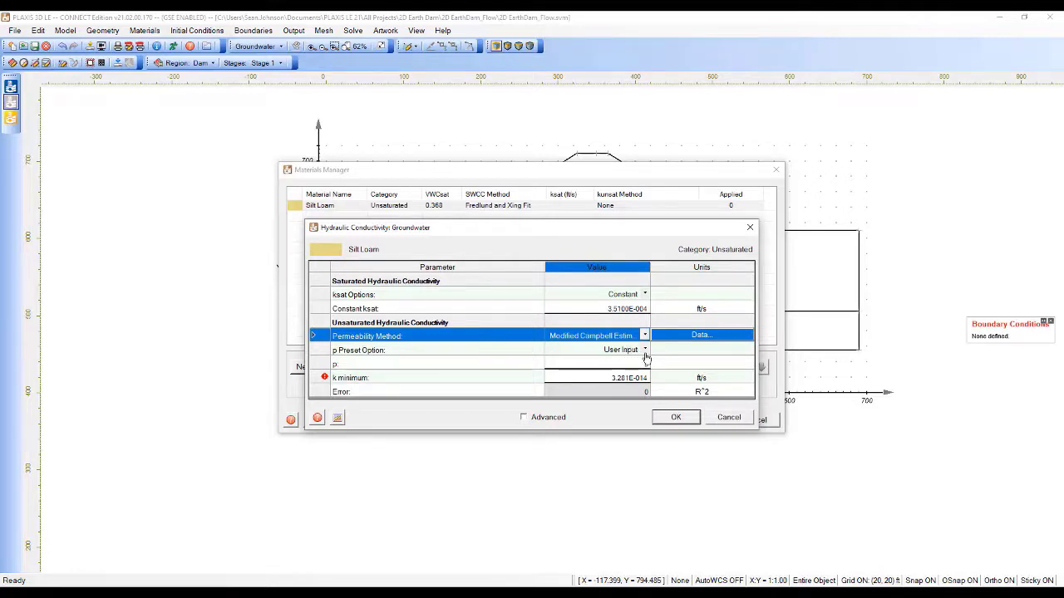
{"action": "left_click", "coordinate": [646, 353]}
{"action": "left_click", "coordinate": [646, 351]}
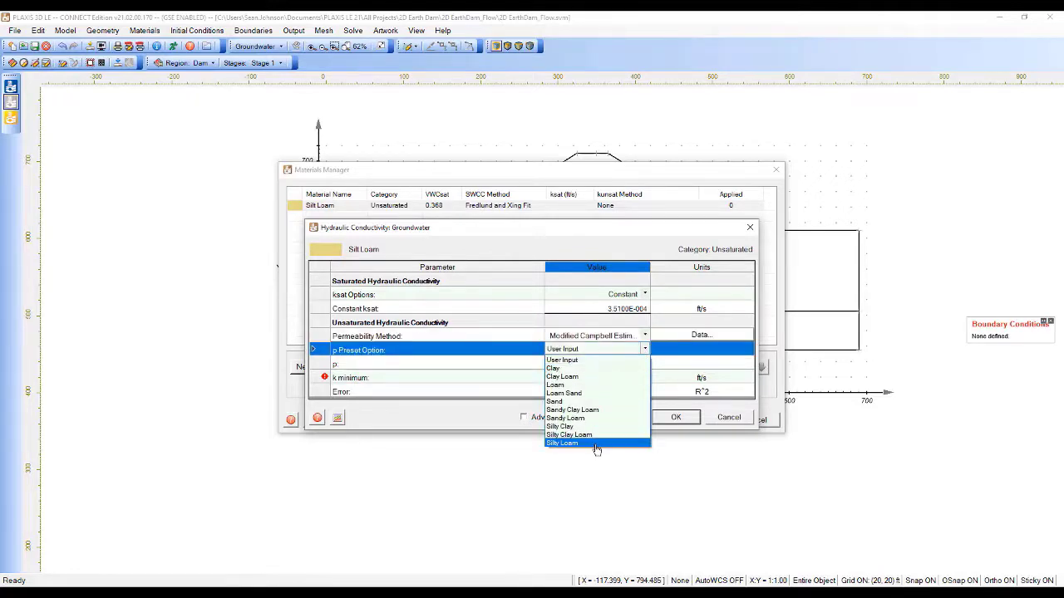
{"action": "left_click", "coordinate": [595, 446]}
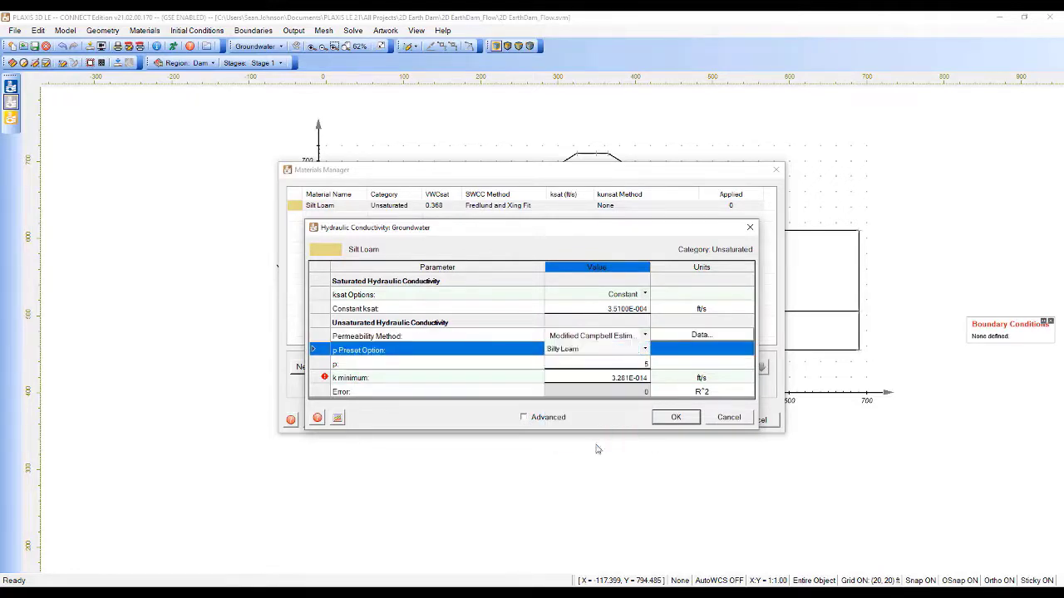
- Set Silt Loam's k minimum to 1e-10 ft/s and accept the hydraulic conductivity properties
{"action": "left_click", "coordinate": [630, 380]}
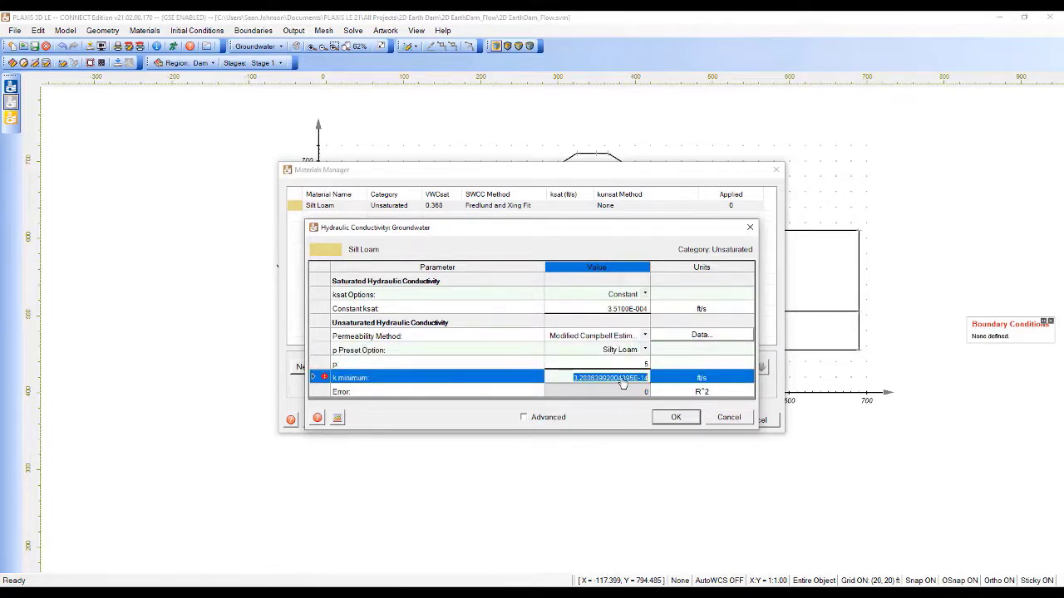
{"action": "type", "text": "1e-10"}
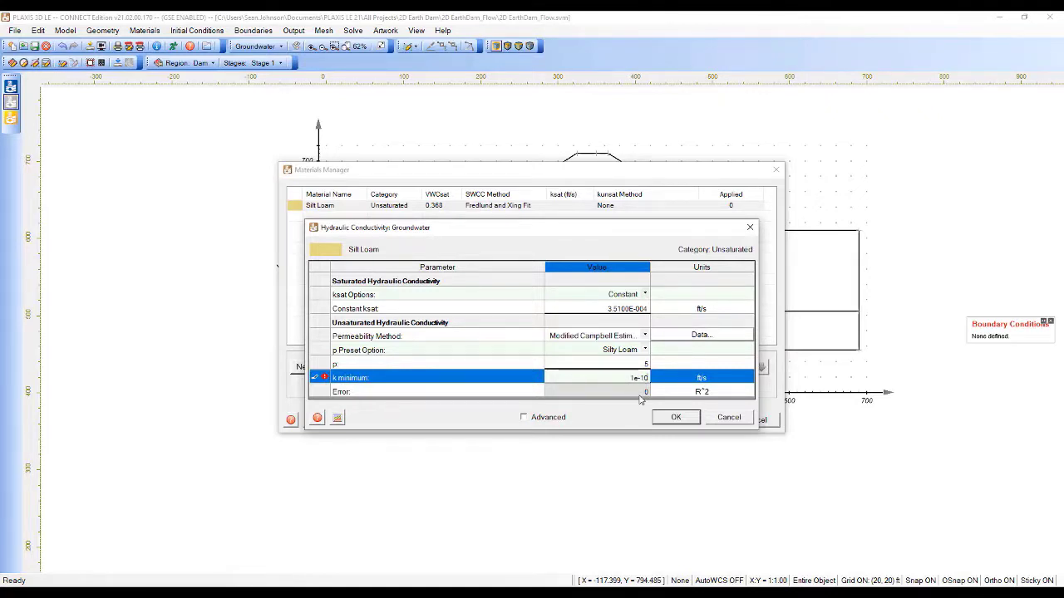
{"action": "left_click", "coordinate": [694, 419]}
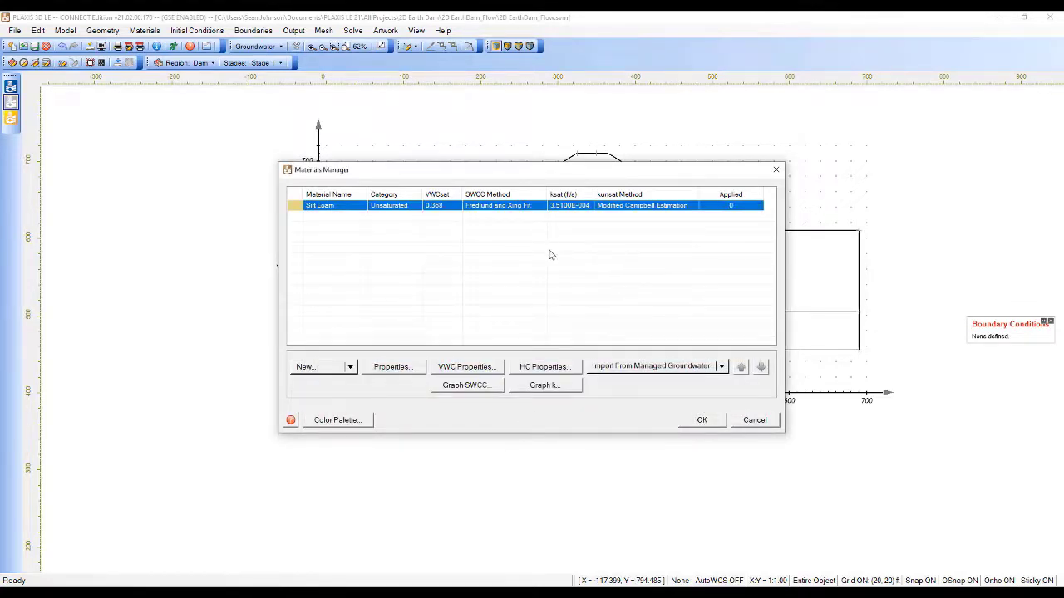
- Create a new material named Sandy Clay with the Unsaturated category
{"action": "left_click", "coordinate": [321, 374]}
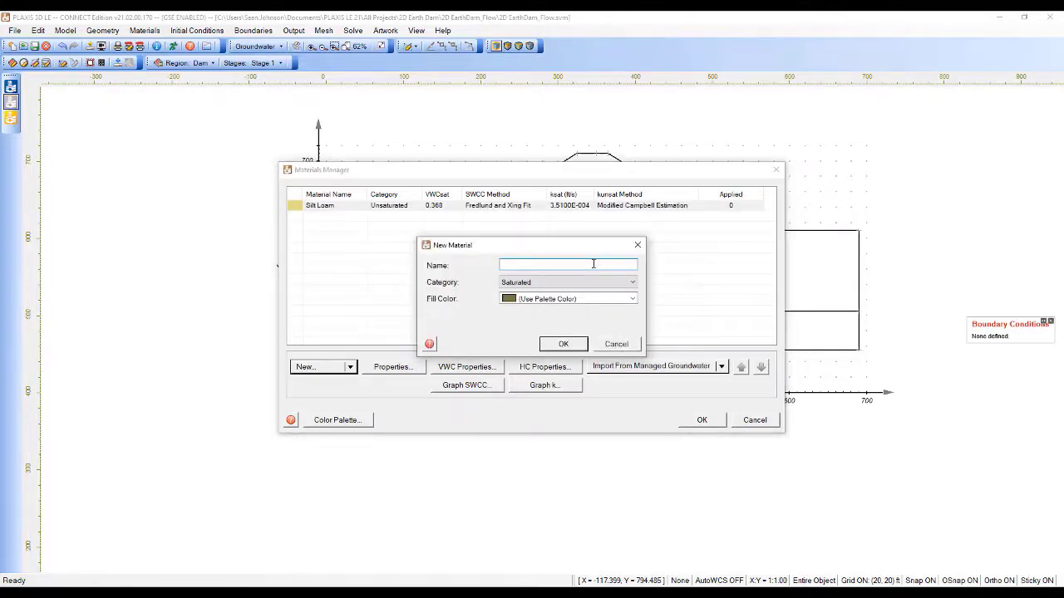
{"action": "type", "text": "Sandy Clay"}
{"action": "left_click", "coordinate": [549, 283]}
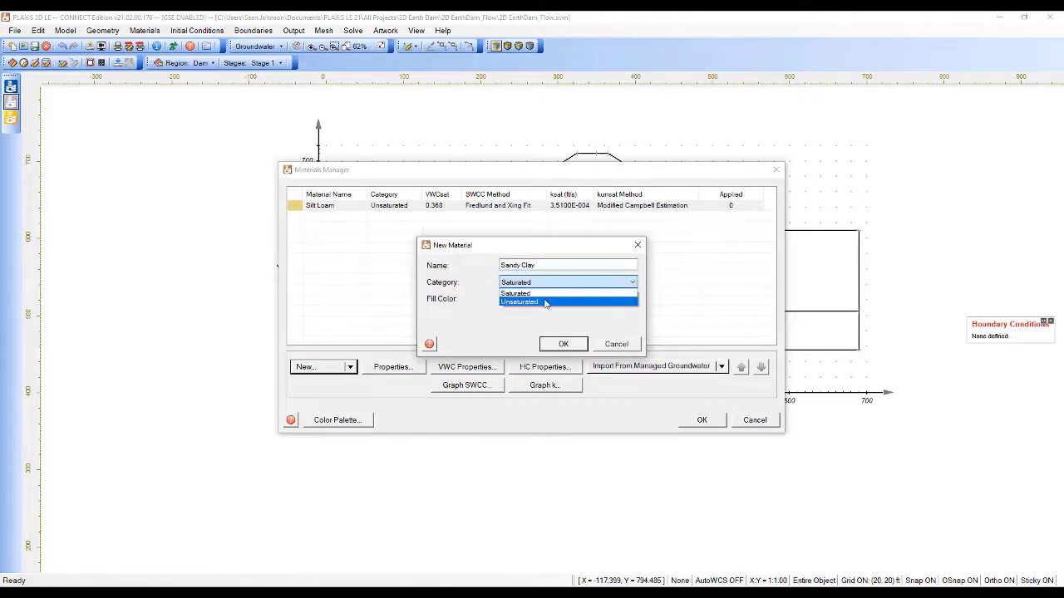
{"action": "left_click", "coordinate": [544, 301]}
{"action": "left_click", "coordinate": [558, 343]}
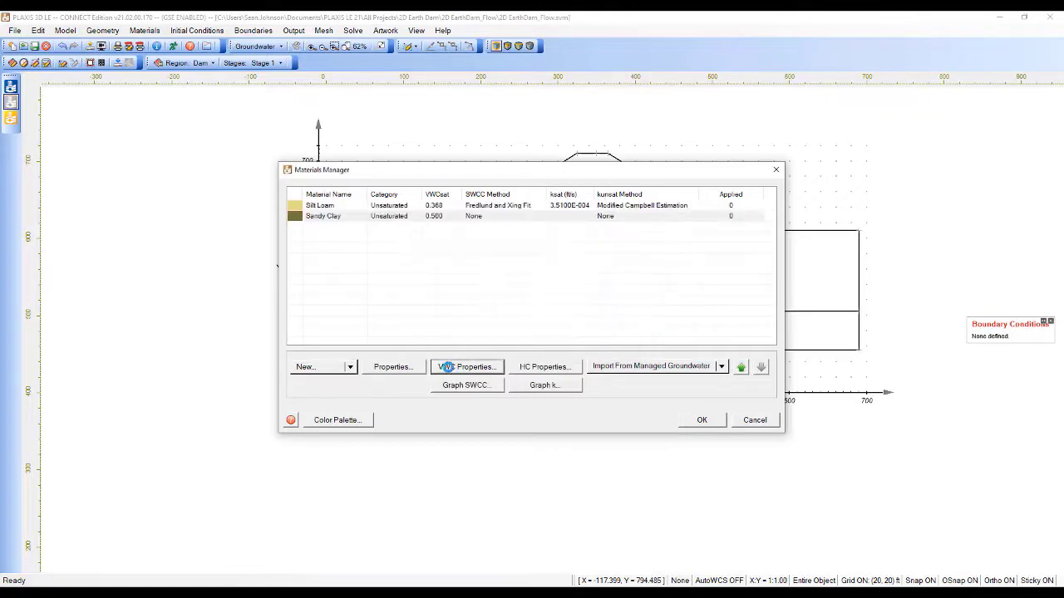
- Set the saturated volumetric water content of Sandy Clay to 0.33
{"action": "left_click", "coordinate": [466, 366]}
{"action": "left_click", "coordinate": [619, 283]}
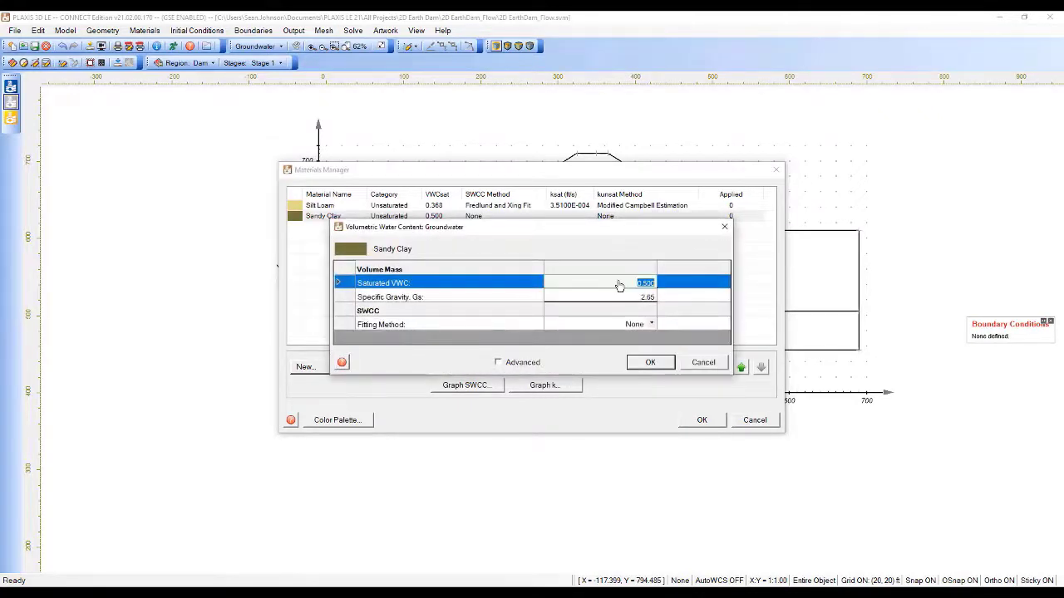
{"action": "type", "text": "0.3"}
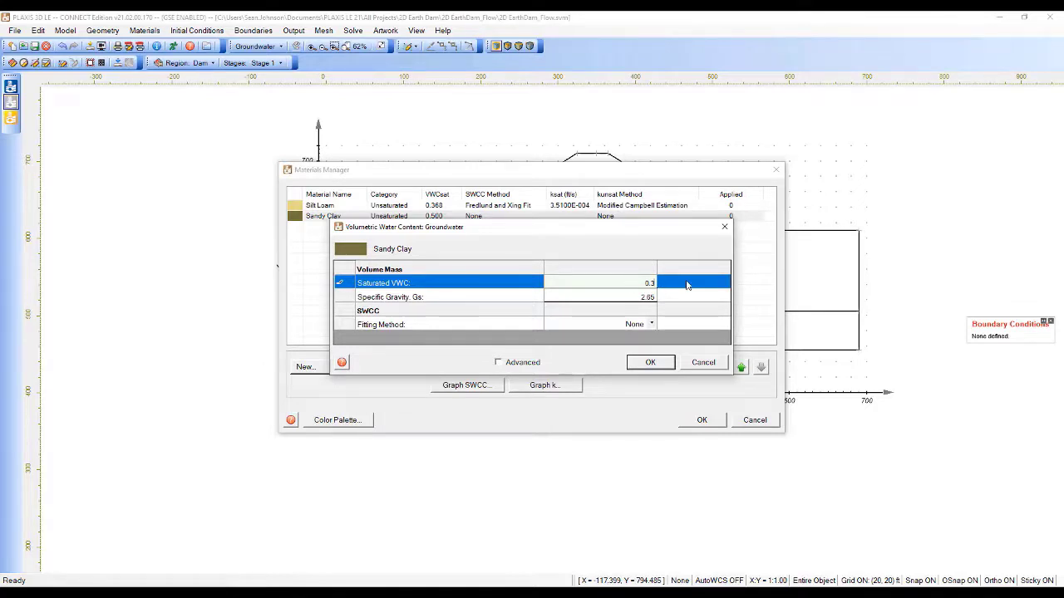
{"action": "type", "text": "3"}
- Set Sandy Clay's SWCC fitting method to Fredlund and Xing Fit with Data as the source type
{"action": "left_click", "coordinate": [654, 326]}
{"action": "left_click", "coordinate": [655, 326]}
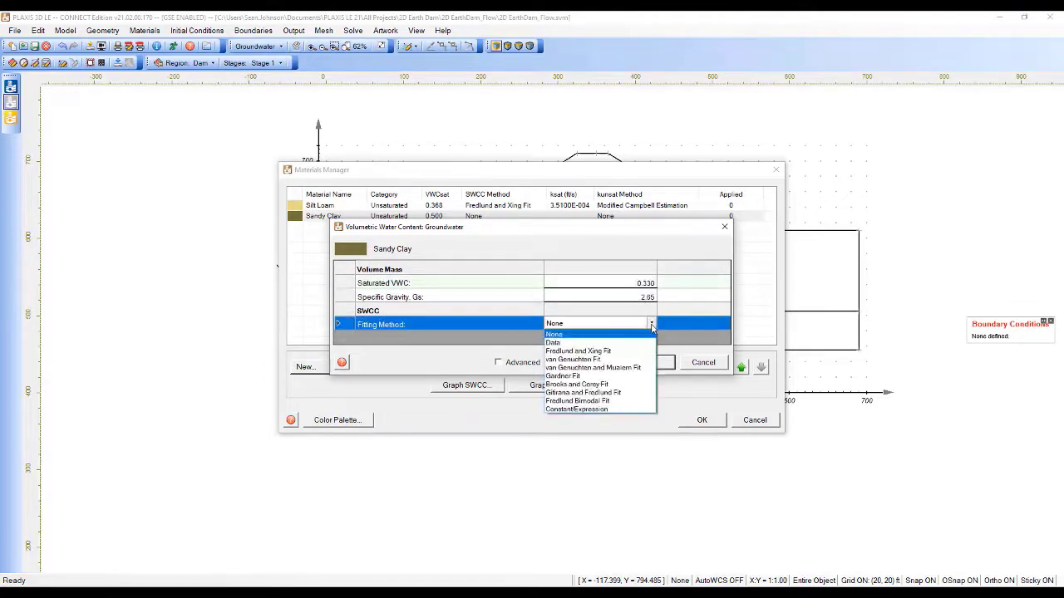
{"action": "left_click", "coordinate": [622, 347]}
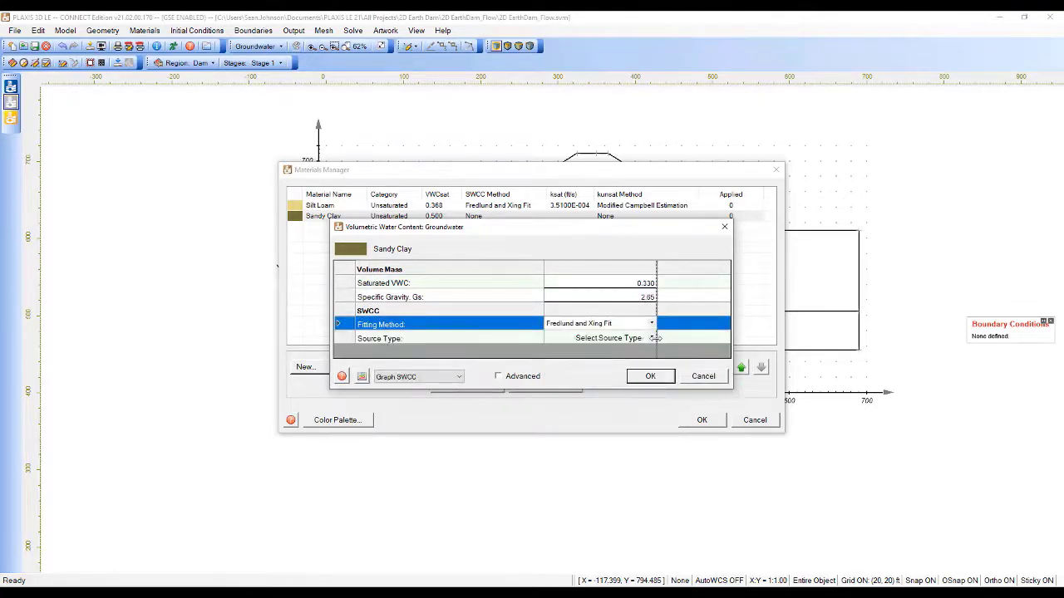
{"action": "left_click", "coordinate": [653, 338]}
{"action": "left_click", "coordinate": [653, 338]}
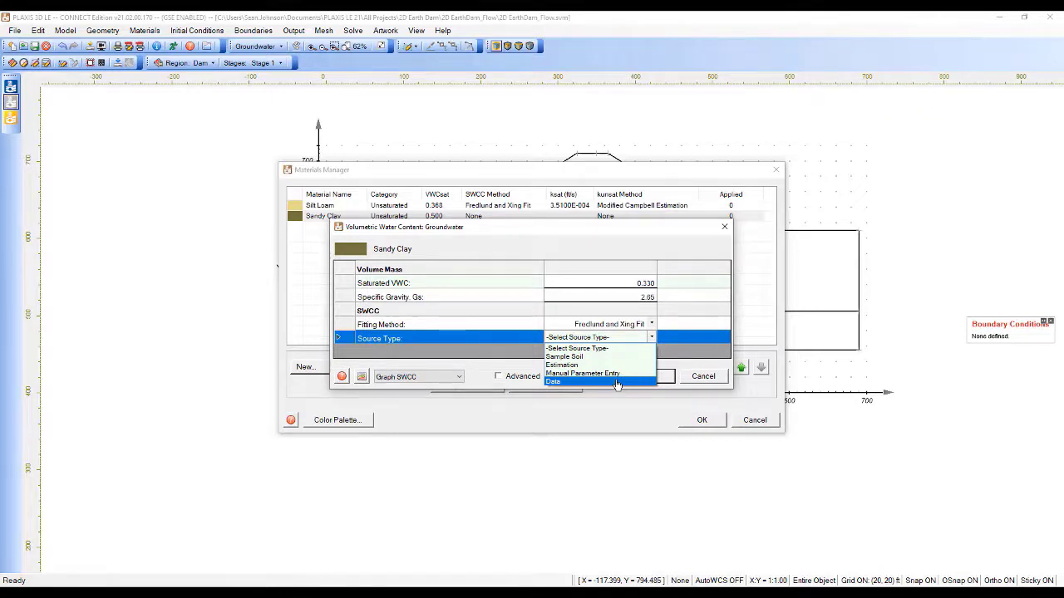
{"action": "left_click", "coordinate": [617, 383]}
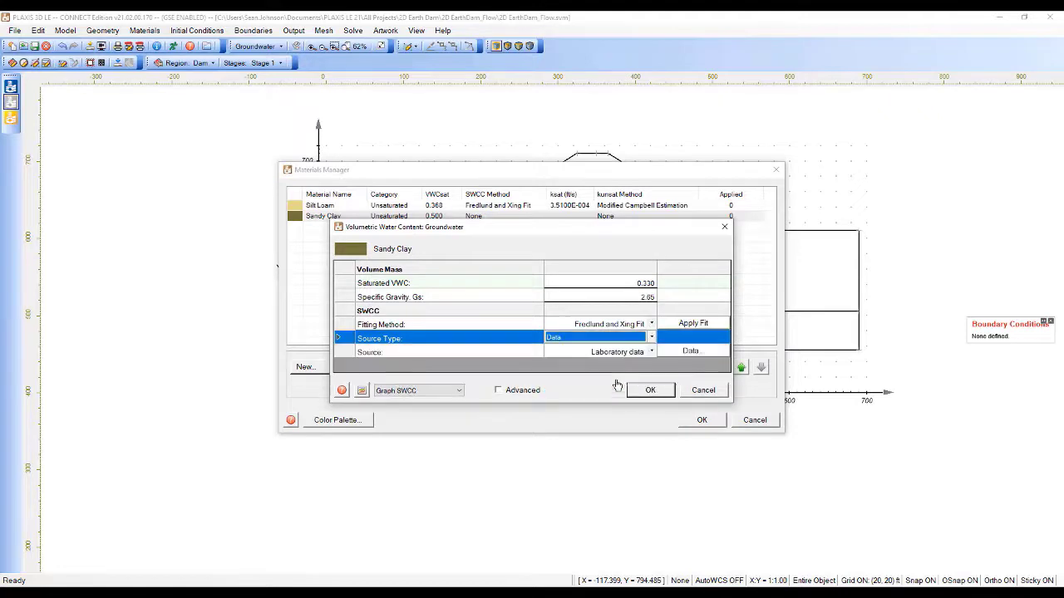
- Open Sandy Clay's SWCC laboratory data and enter the first point with suction 4.92 psf and VWC 0.329
{"action": "left_click", "coordinate": [691, 352]}
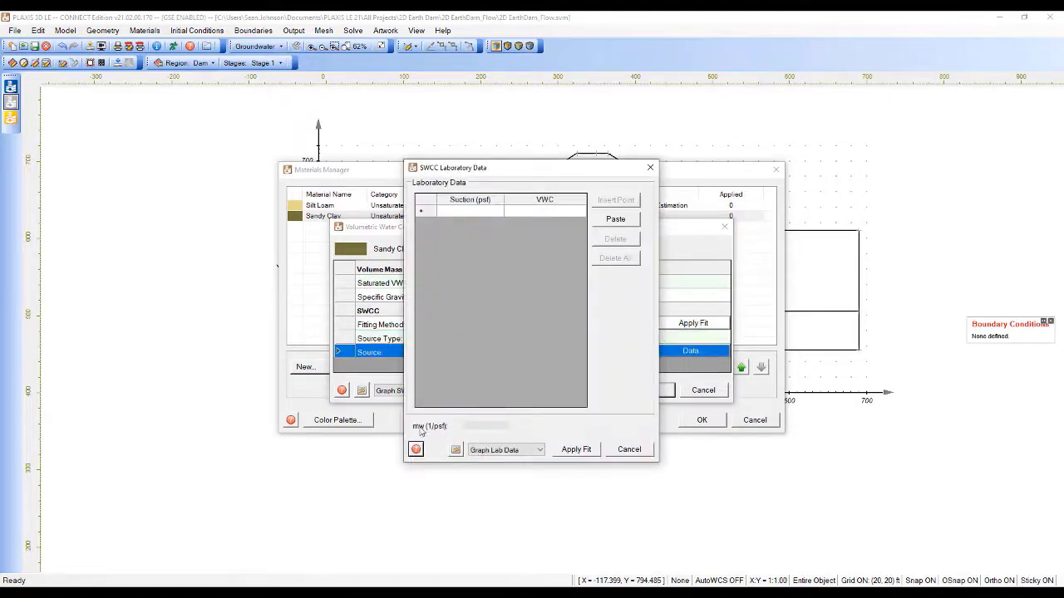
{"action": "left_click", "coordinate": [449, 213]}
{"action": "left_click", "coordinate": [448, 215]}
{"action": "type", "text": "4.92"}
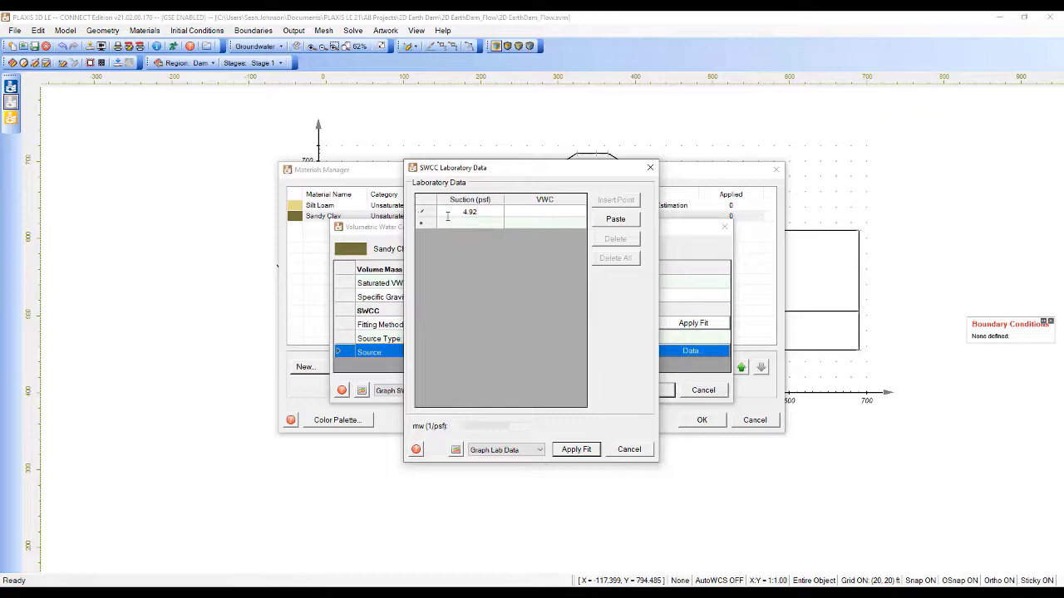
{"action": "key", "text": "Tab"}
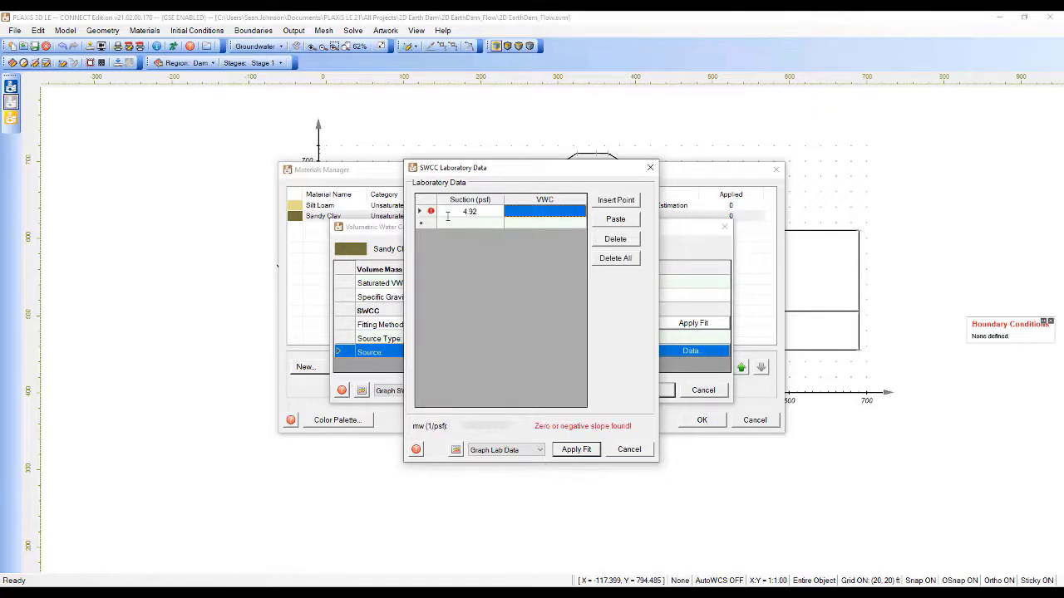
{"action": "left_click", "coordinate": [542, 215]}
{"action": "left_click", "coordinate": [538, 211]}
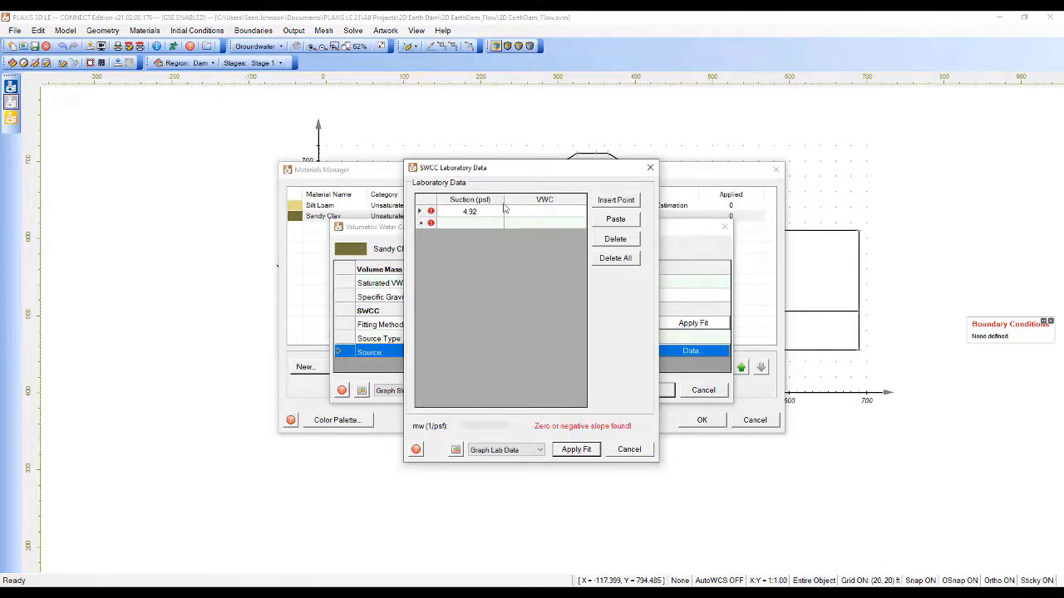
{"action": "type", "text": "0.329"}
- Add Sandy Clay's remaining suction/VWC points 40.4/0.323, 59.3/0.317, 67.4/0.301, 87/0.242, 128/0.2 and 1870/0.118, and apply the fit
{"action": "left_click", "coordinate": [474, 224]}
{"action": "left_click", "coordinate": [477, 226]}
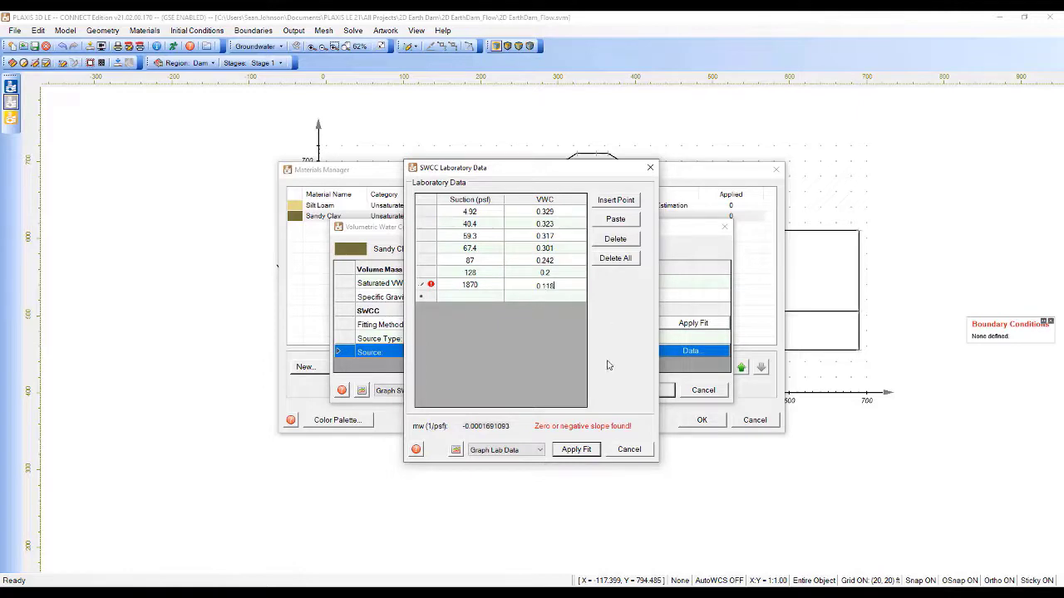
{"action": "left_click", "coordinate": [582, 454]}
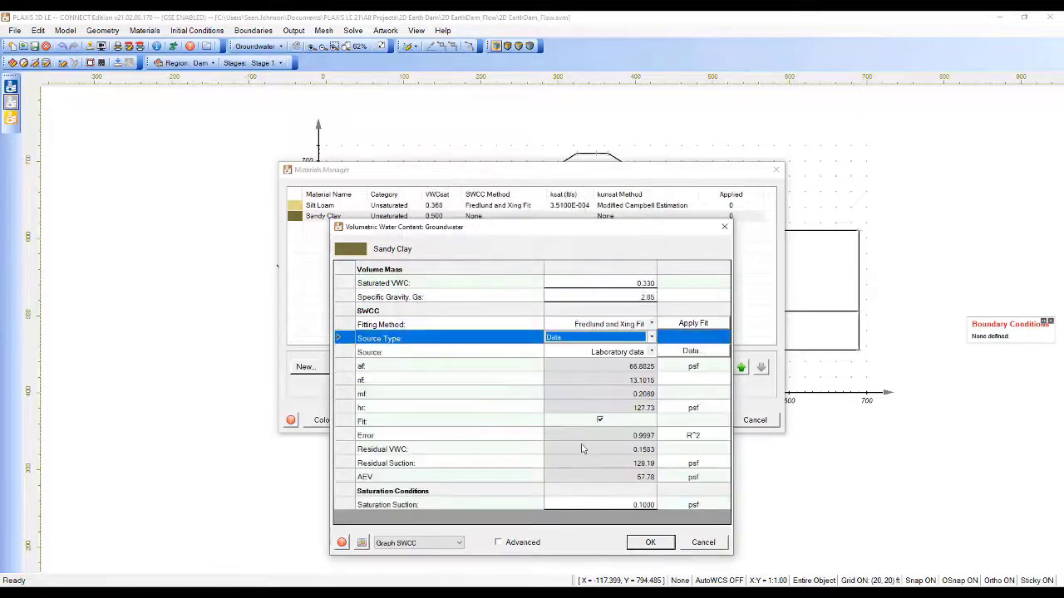
{"action": "left_click", "coordinate": [726, 325]}
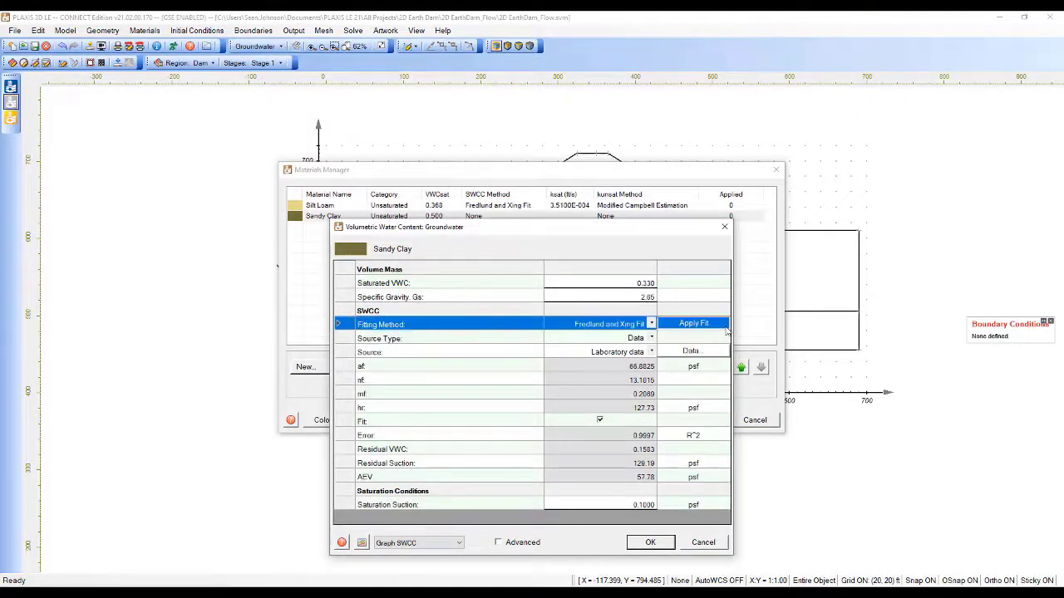
- Graph Sandy Clay's fitted SWCC to check it against the laboratory data, and accept the volumetric water content properties
{"action": "left_click", "coordinate": [361, 543]}
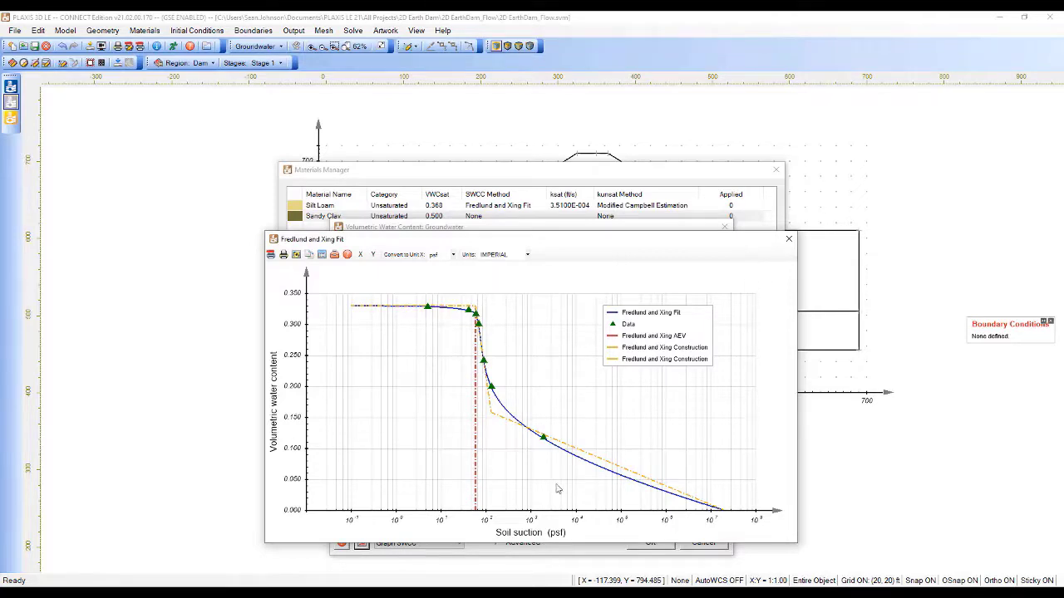
{"action": "left_click", "coordinate": [791, 239]}
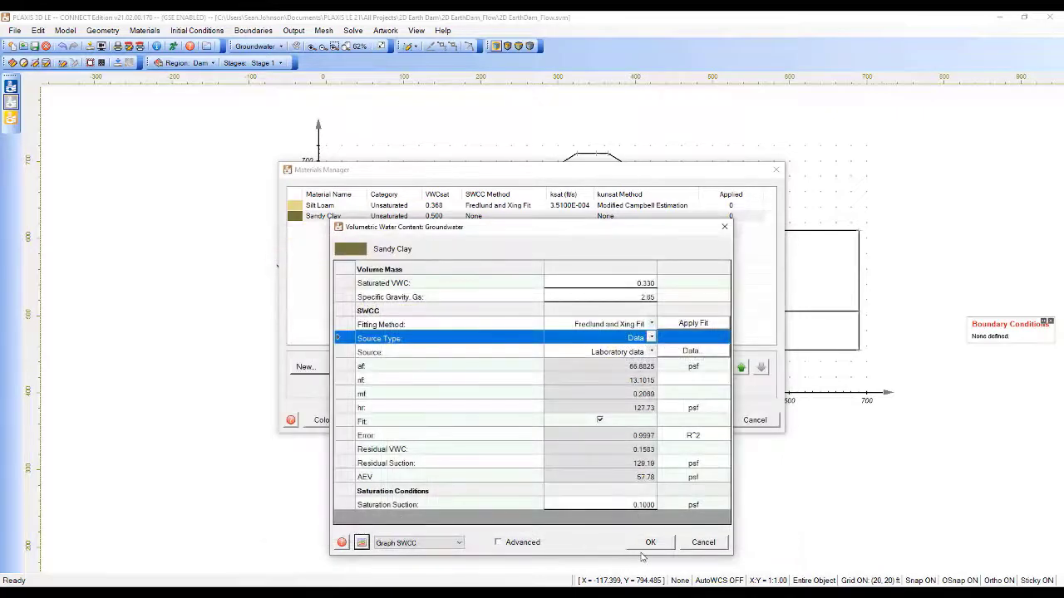
{"action": "left_click", "coordinate": [649, 543]}
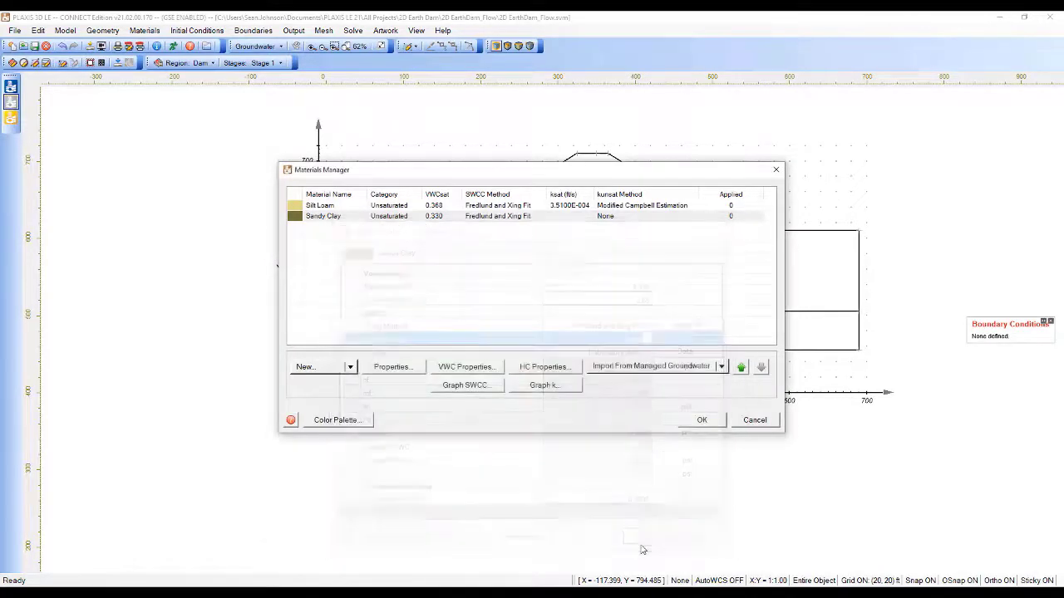
- Set Sandy Clay's constant saturated hydraulic conductivity to 1.61e-4 ft/s
{"action": "left_click", "coordinate": [564, 366]}
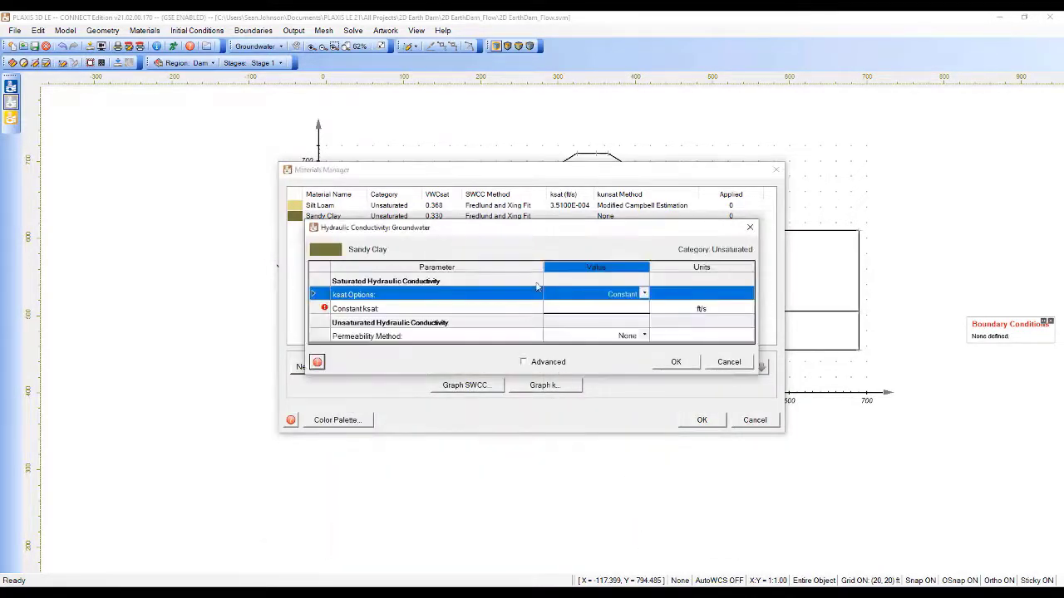
{"action": "left_click", "coordinate": [647, 310]}
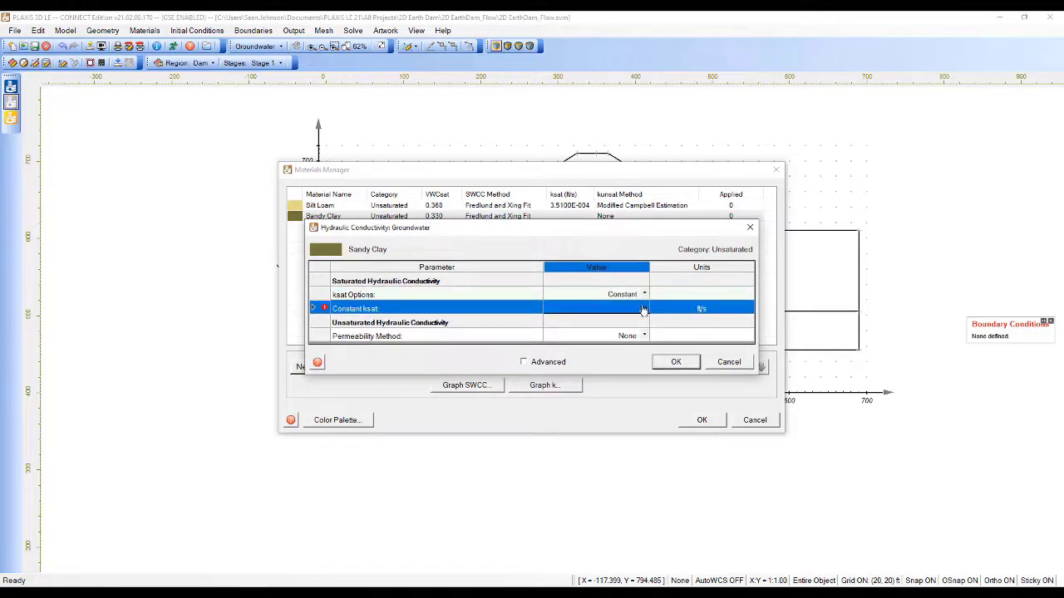
{"action": "left_click", "coordinate": [644, 308]}
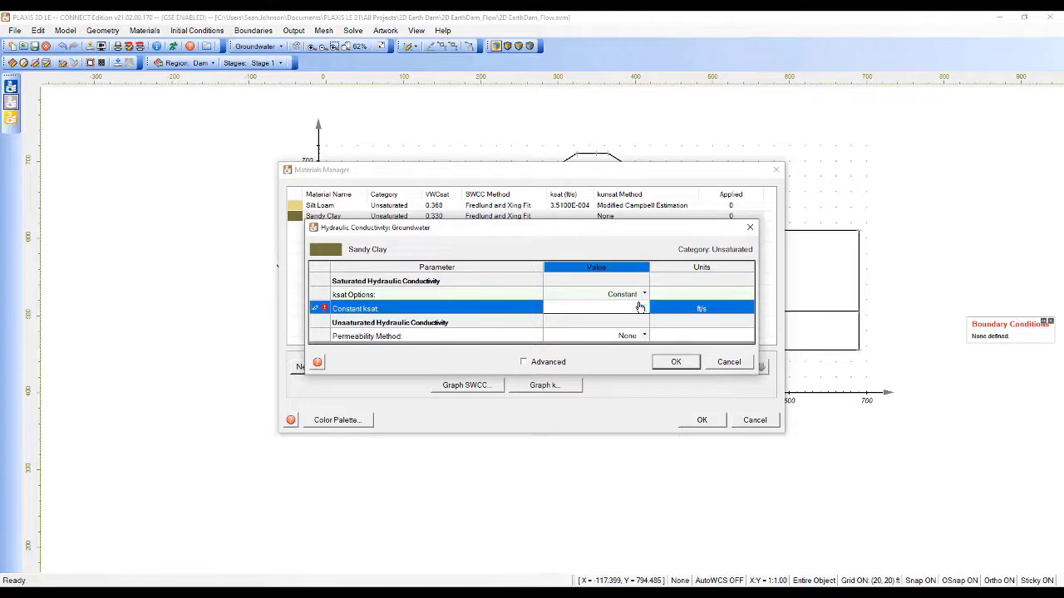
{"action": "type", "text": "1.61e-4"}
- Set Sandy Clay's permeability method to Modified Campbell Estimation with the Sandy Clay Loam p preset
{"action": "left_click", "coordinate": [613, 340]}
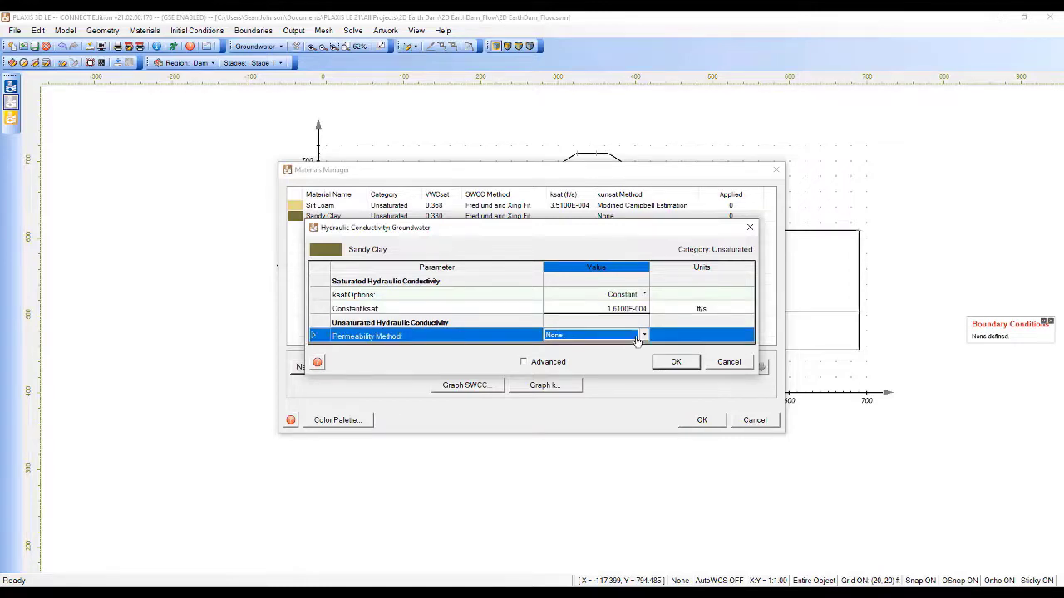
{"action": "left_click", "coordinate": [642, 336]}
{"action": "left_click", "coordinate": [640, 371]}
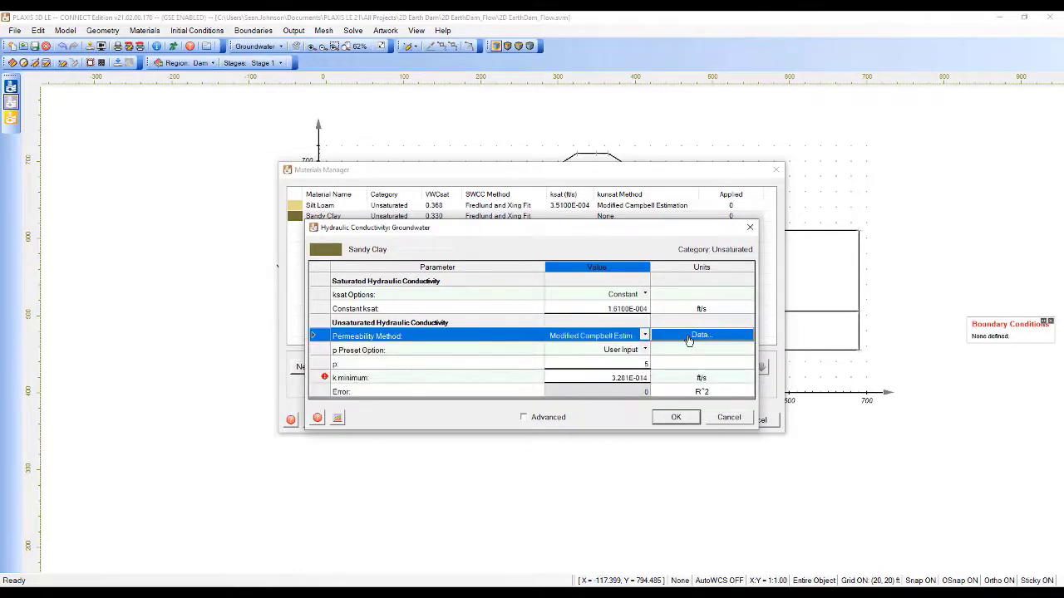
{"action": "left_click", "coordinate": [646, 350]}
{"action": "left_click", "coordinate": [646, 350]}
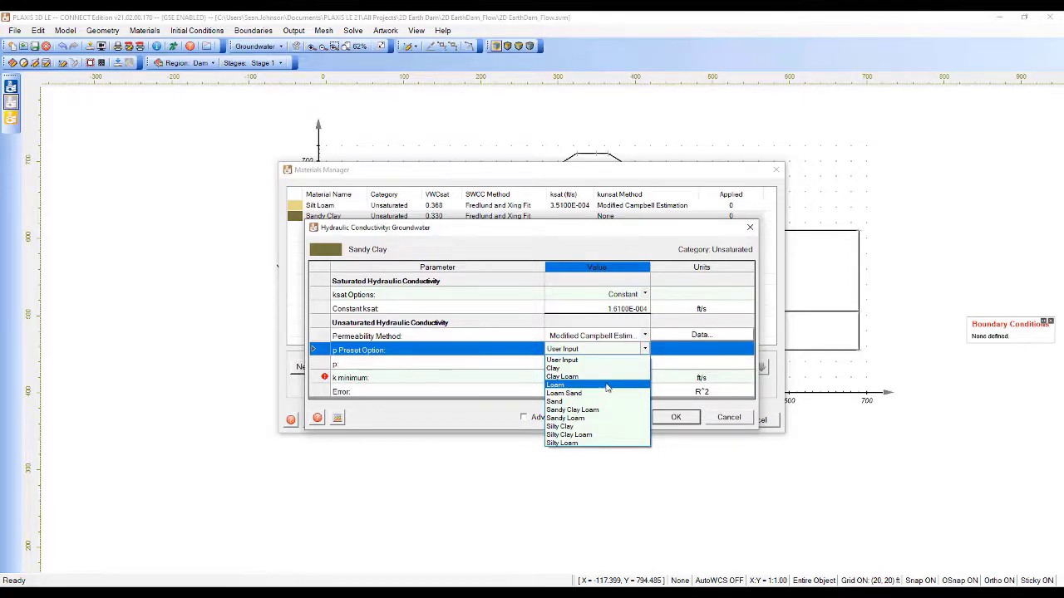
{"action": "left_click", "coordinate": [617, 410]}
- Set Sandy Clay's k minimum to 1e-10 ft/s and accept the hydraulic conductivity properties
{"action": "left_click", "coordinate": [626, 380]}
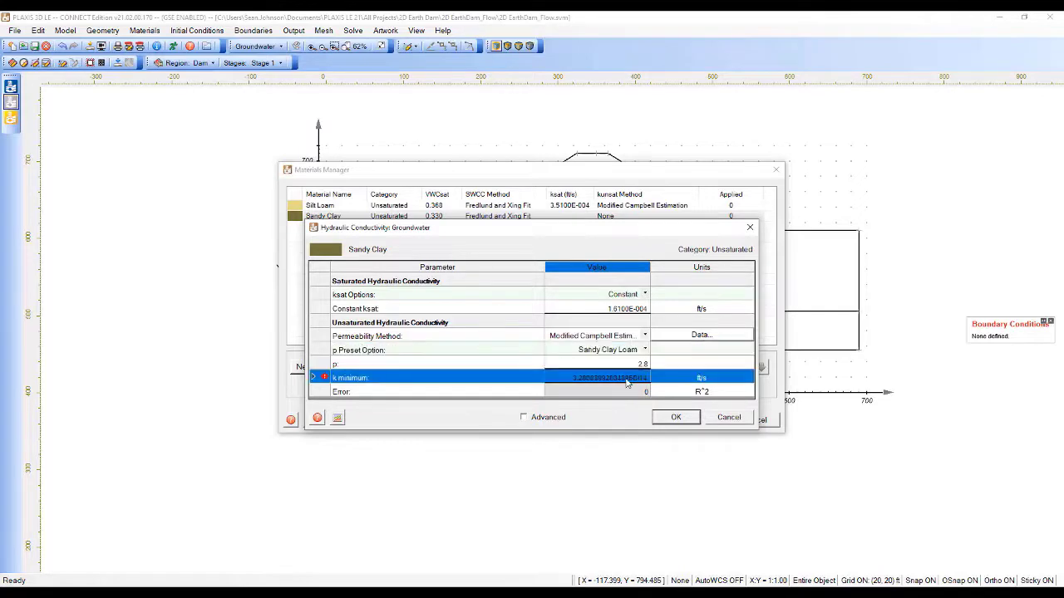
{"action": "left_click", "coordinate": [627, 382]}
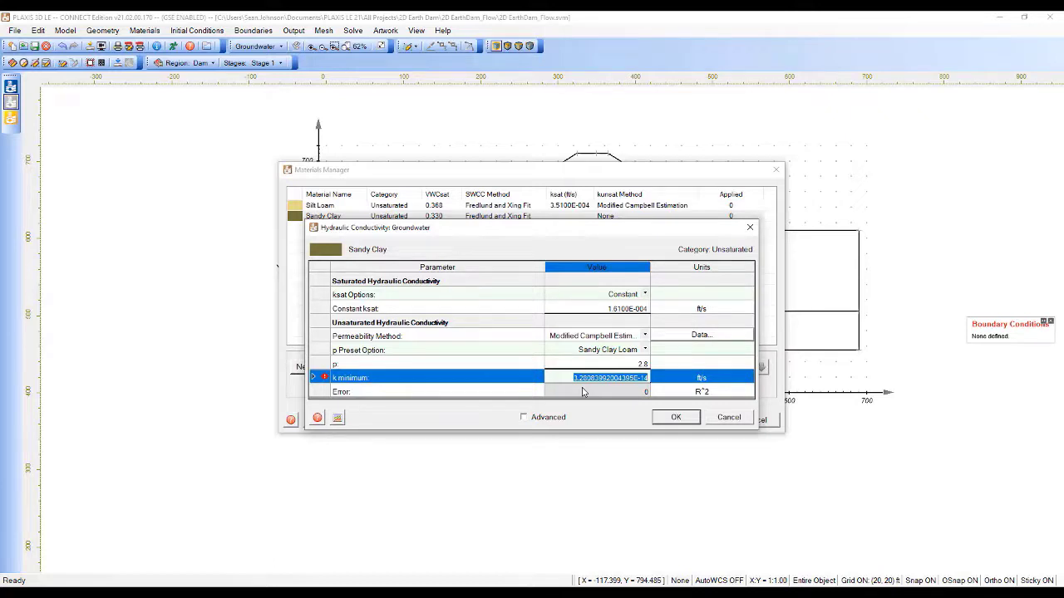
{"action": "type", "text": "1e-10"}
{"action": "left_click", "coordinate": [697, 420]}
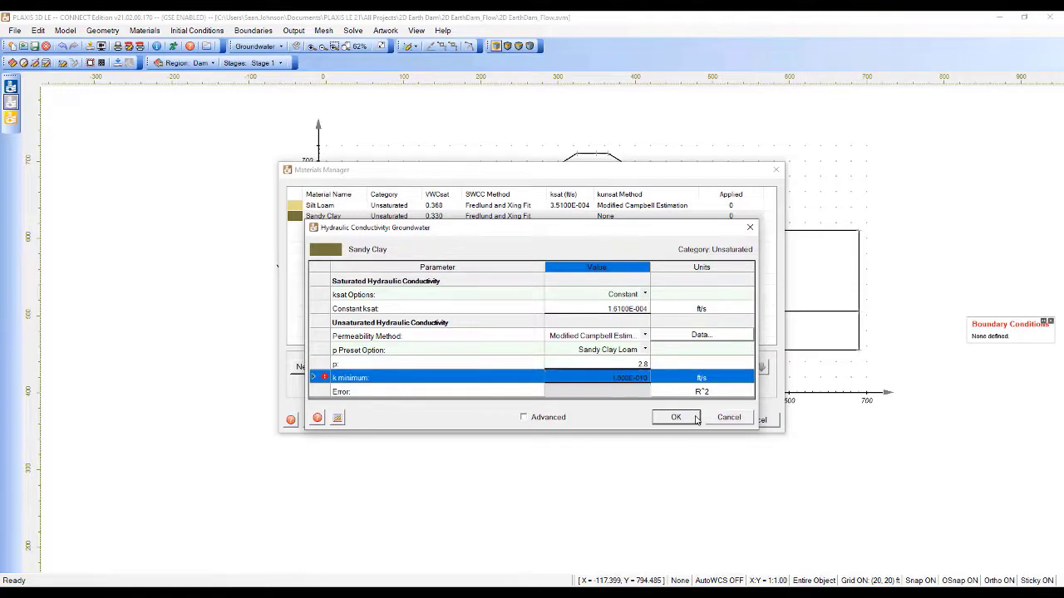
{"action": "left_click", "coordinate": [678, 417]}
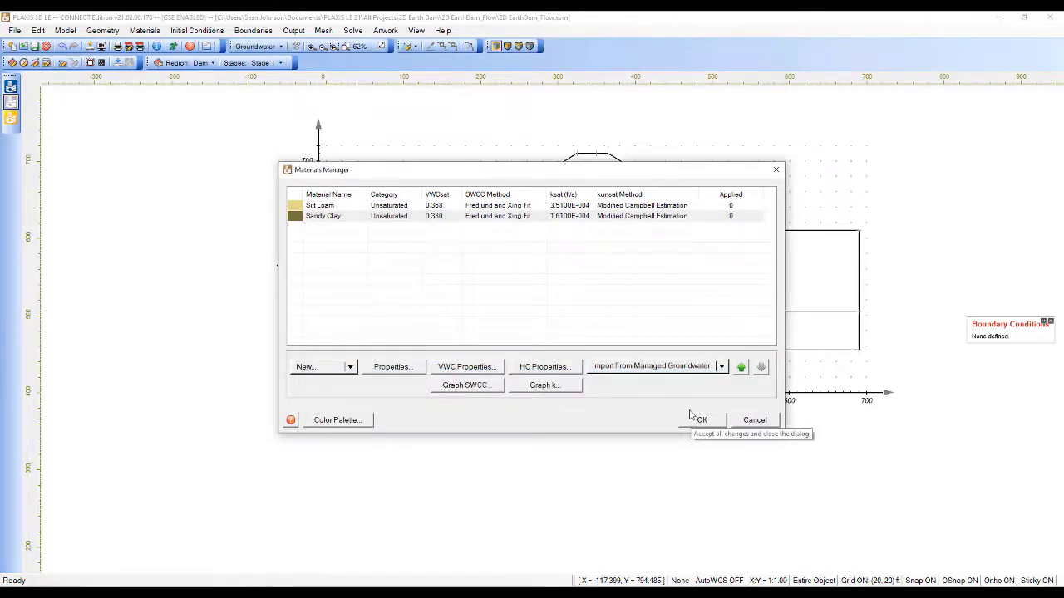
- Create a new material named Concrete with the Unsaturated category
{"action": "left_click", "coordinate": [309, 370]}
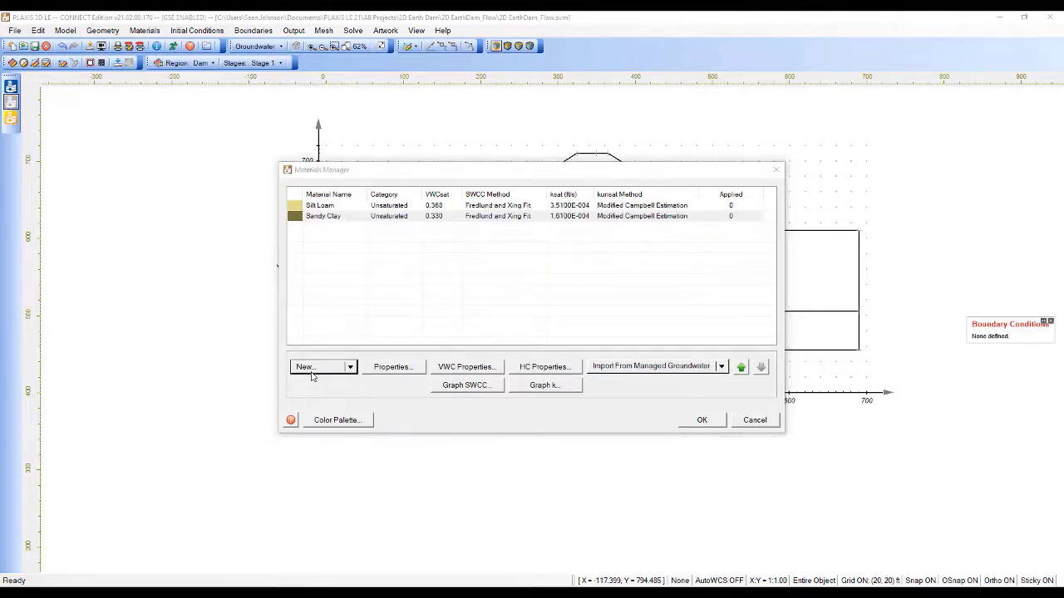
{"action": "type", "text": "C"}
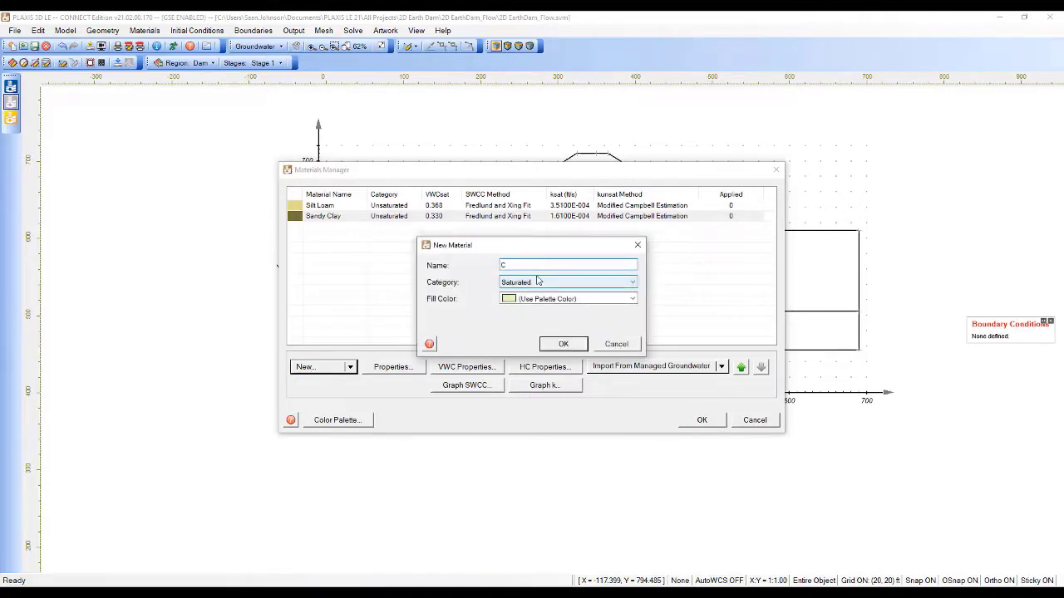
{"action": "type", "text": "oncrete"}
{"action": "left_click", "coordinate": [541, 283]}
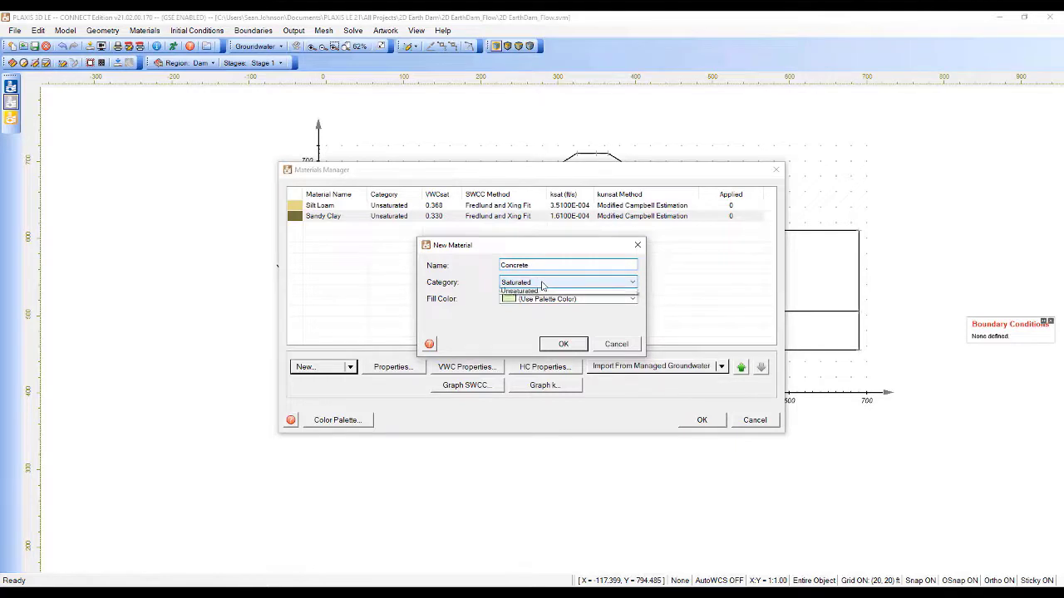
{"action": "left_click", "coordinate": [546, 301]}
{"action": "left_click", "coordinate": [563, 344]}
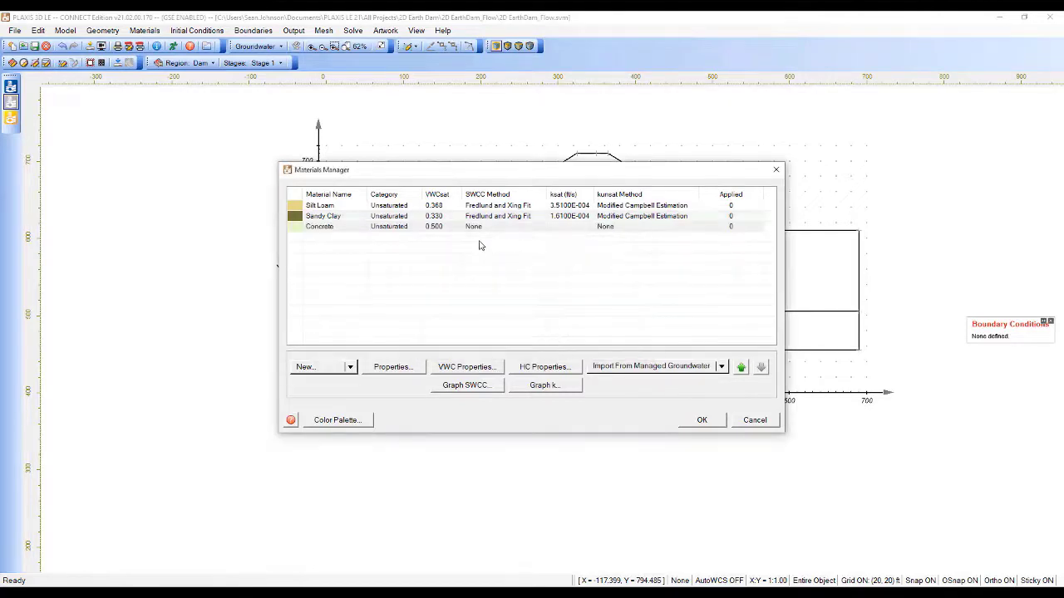
- Set Concrete's saturated volumetric water content to 0.1 and open its SWCC laboratory data
{"action": "left_click", "coordinate": [465, 367]}
{"action": "left_click", "coordinate": [587, 296]}
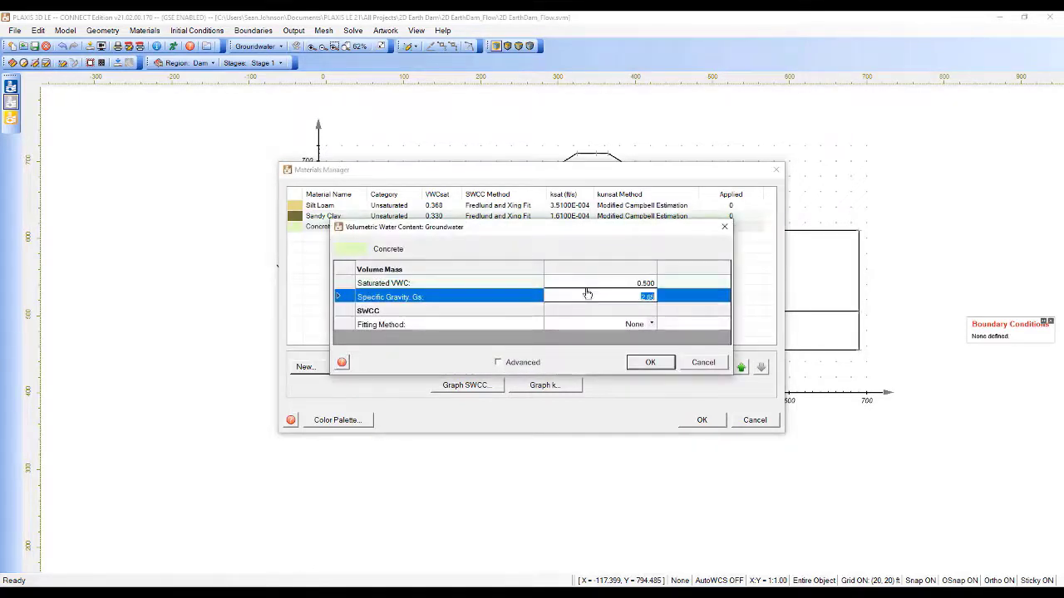
{"action": "left_click", "coordinate": [603, 286]}
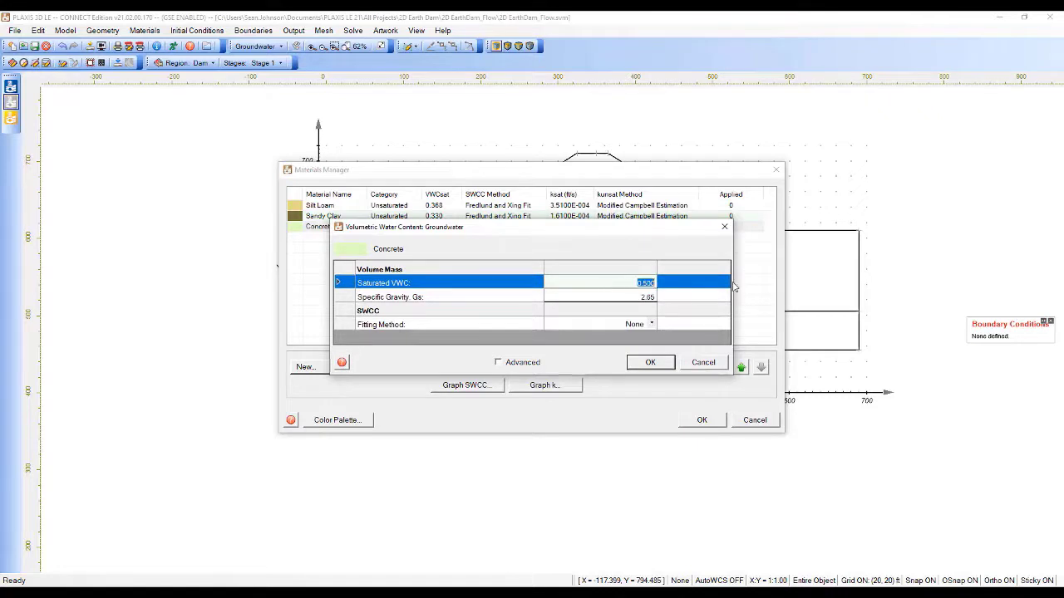
{"action": "type", "text": "0.1"}
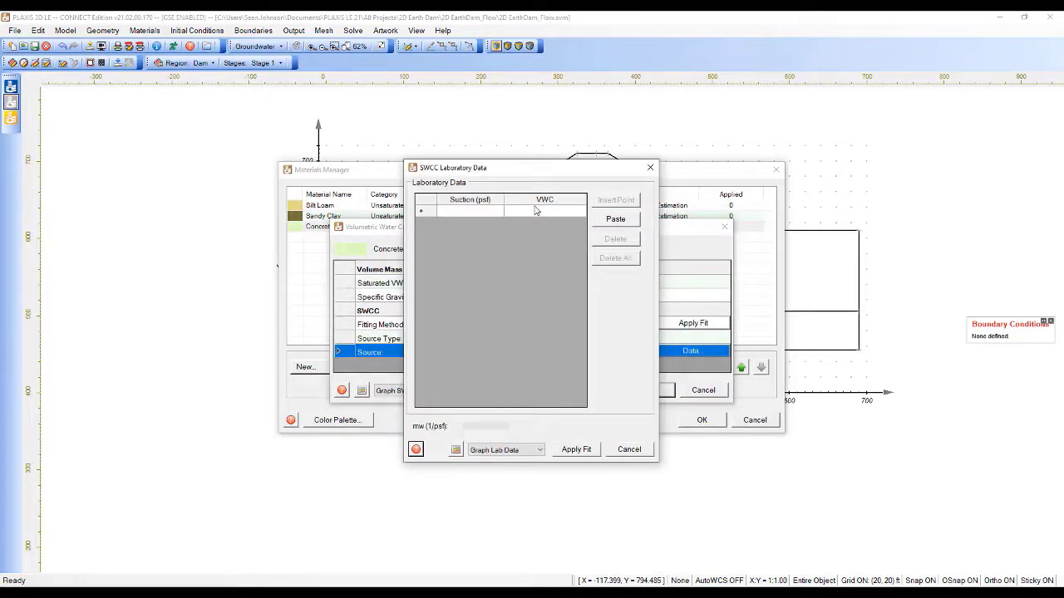
- Enter Concrete's first SWCC laboratory point with suction 1.46 psf and VWC 0.1
{"action": "left_click", "coordinate": [485, 210]}
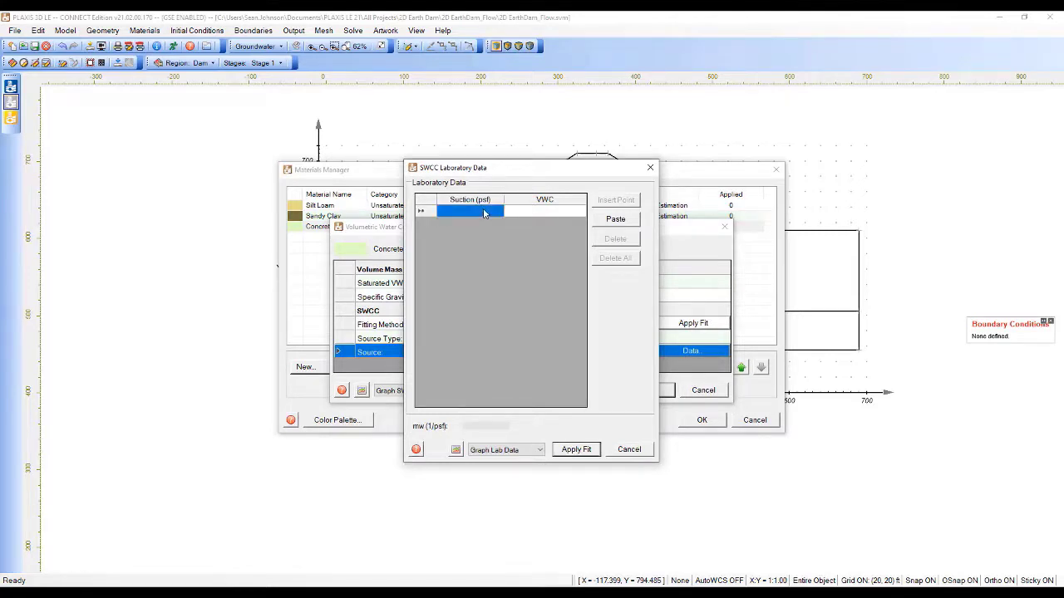
{"action": "left_click", "coordinate": [484, 210]}
{"action": "type", "text": "1"}
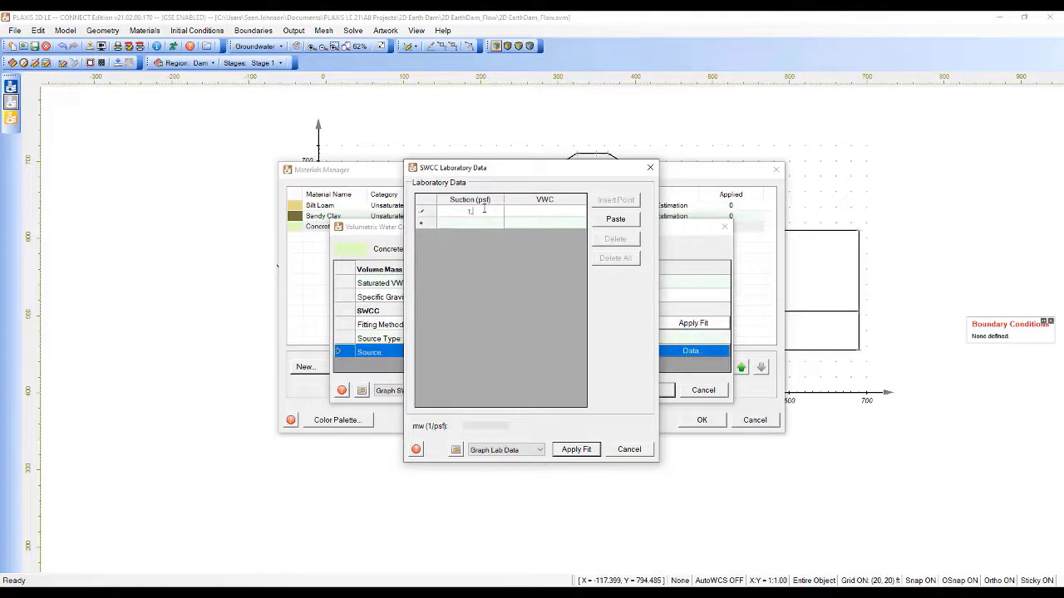
{"action": "type", "text": ".46"}
{"action": "left_click", "coordinate": [531, 211]}
{"action": "left_click", "coordinate": [543, 215]}
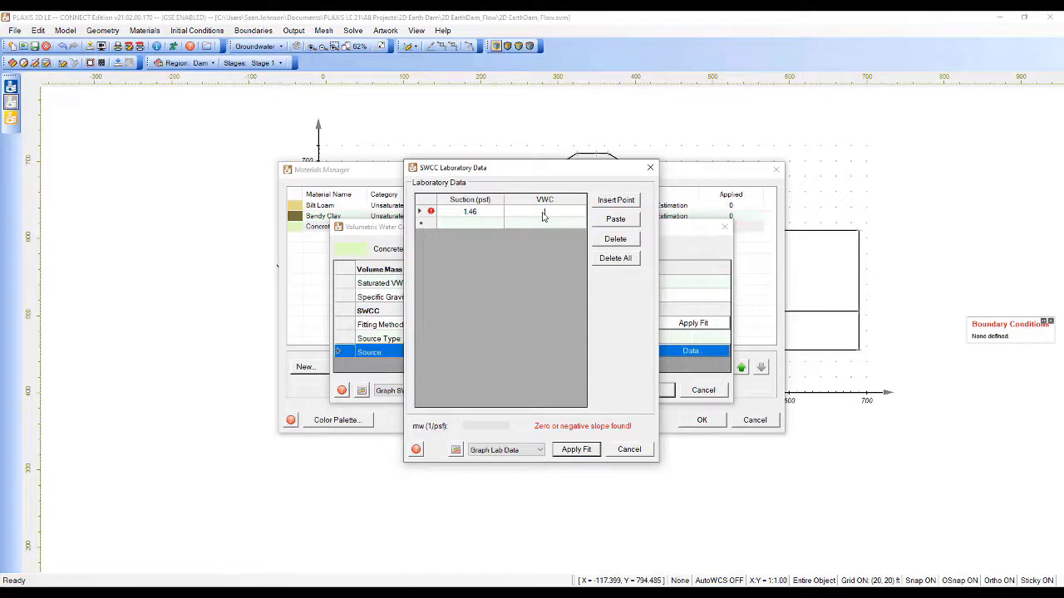
{"action": "type", "text": "0.1"}
{"action": "key", "text": "Tab"}
- Add Concrete SWCC laboratory points at suction 2.09 psf with VWC 0.099 and 6.35 psf with VWC 0.097
{"action": "type", "text": "2.09"}
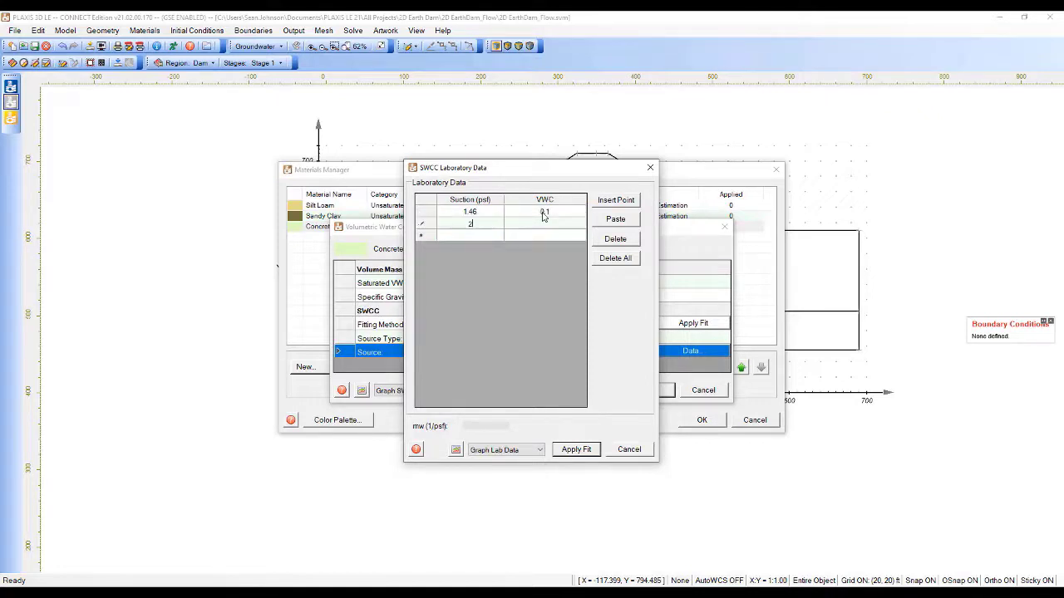
{"action": "key", "text": "Tab"}
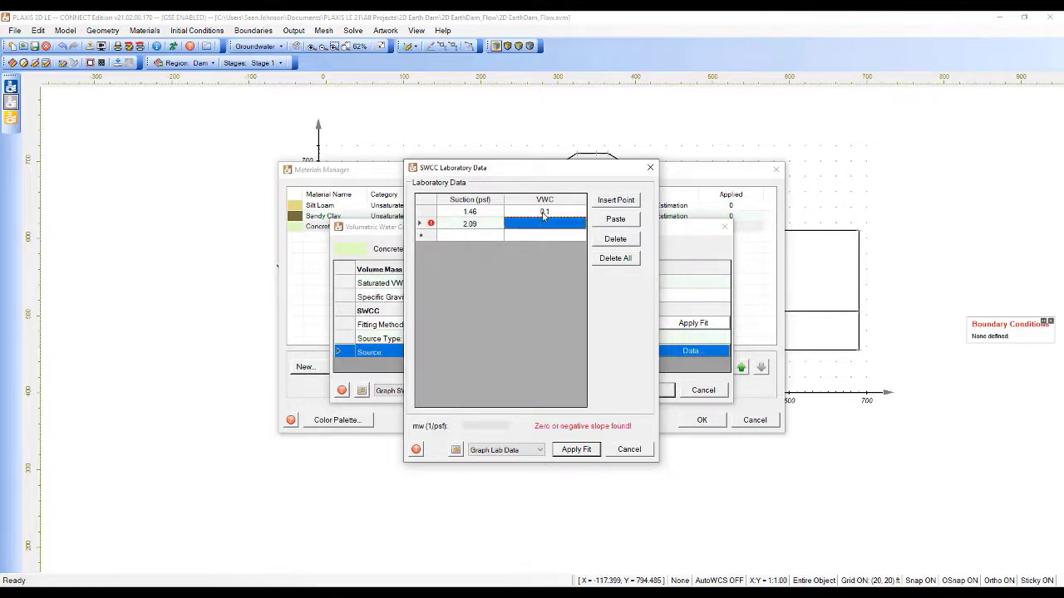
{"action": "type", "text": "0."}
{"action": "type", "text": "099"}
{"action": "key", "text": "Tab"}
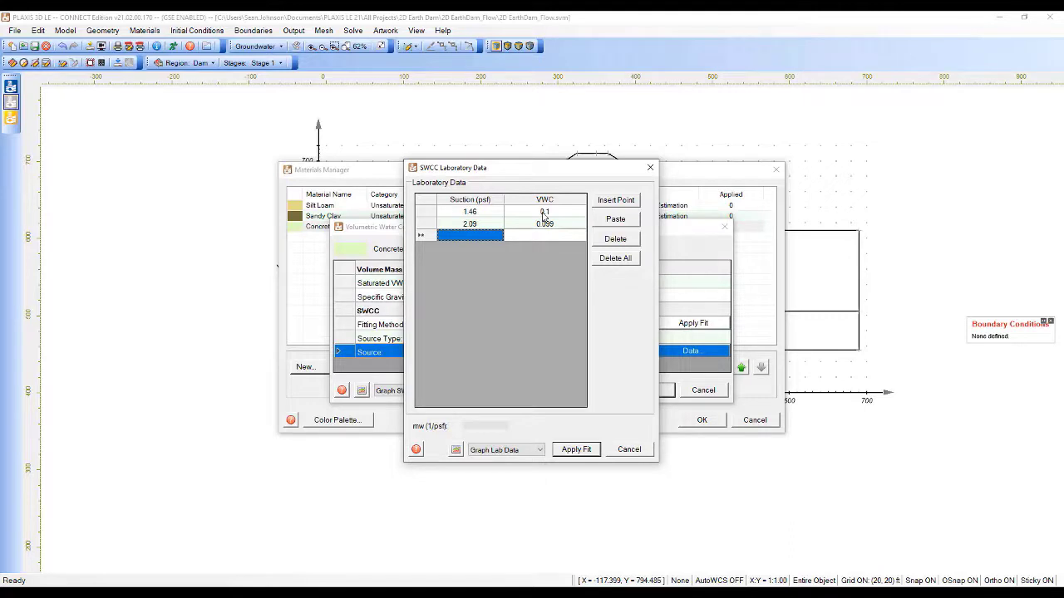
{"action": "type", "text": "6.35"}
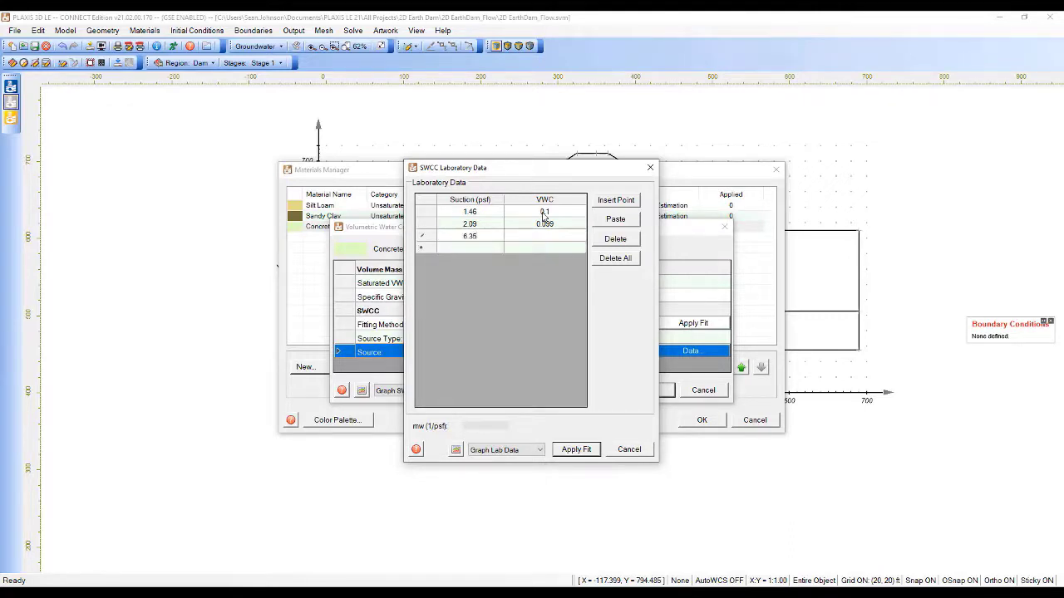
{"action": "key", "text": "Tab"}
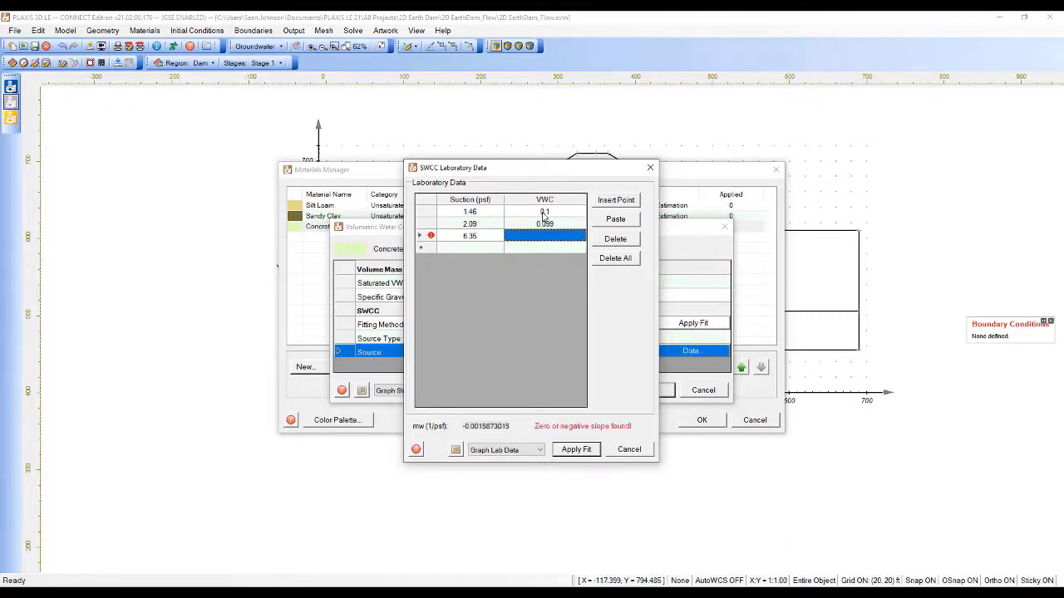
{"action": "type", "text": "0.097"}
{"action": "key", "text": "Tab"}
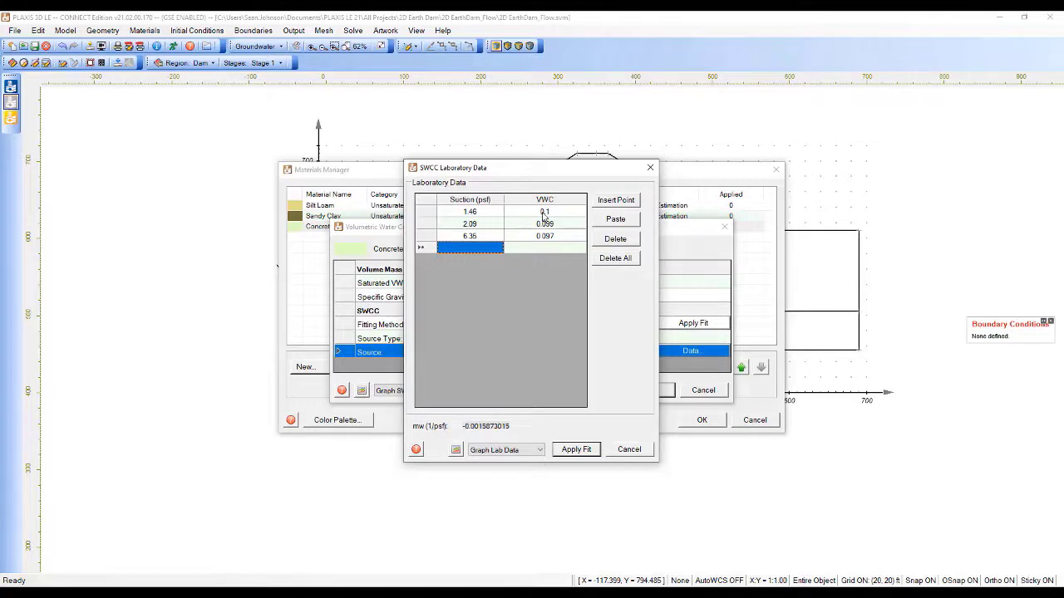
- Add Concrete SWCC laboratory points at suction 20 psf with VWC 0.079 and 71.9 psf with VWC 0.069
{"action": "type", "text": "20"}
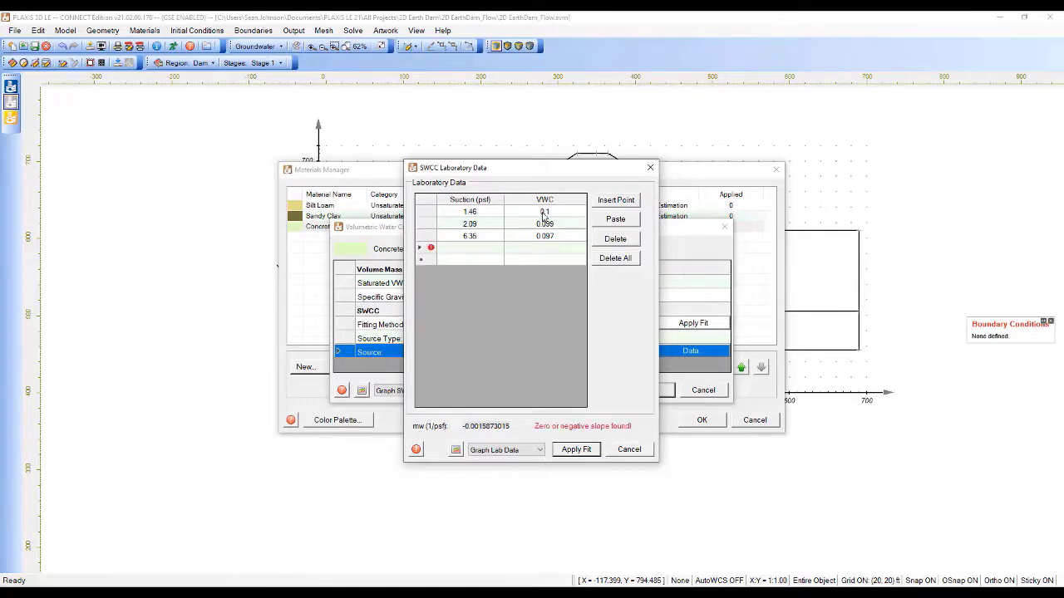
{"action": "key", "text": "Tab"}
{"action": "type", "text": "0.079"}
{"action": "key", "text": "Return"}
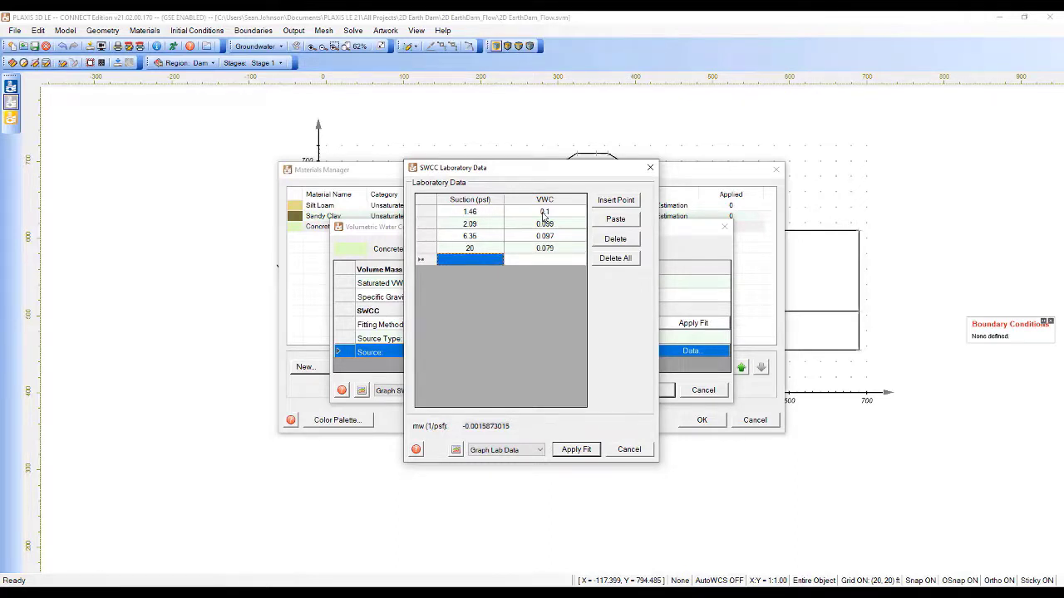
{"action": "type", "text": "7"}
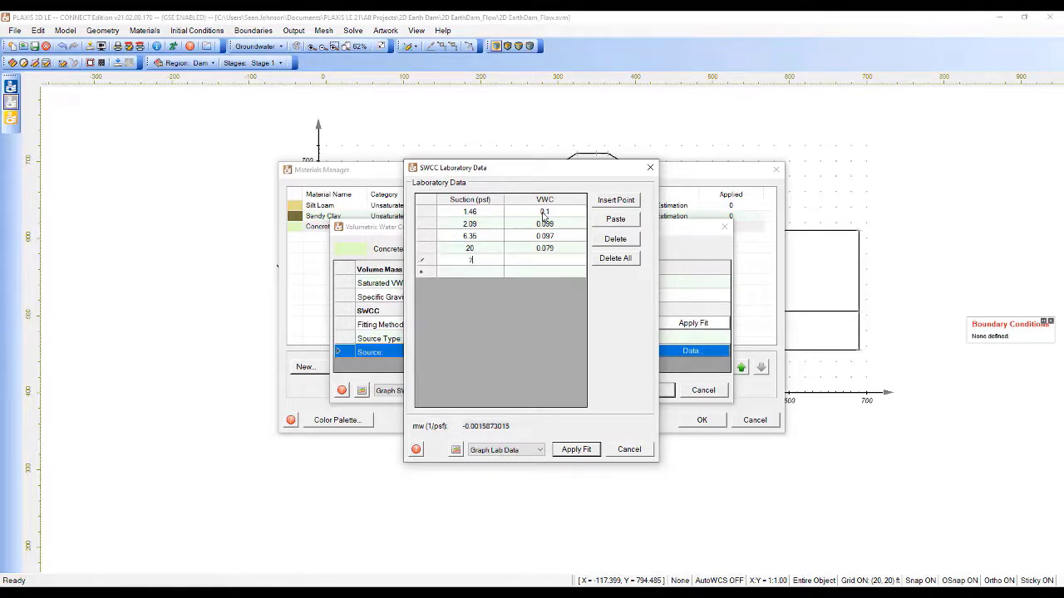
{"action": "type", "text": "1.9"}
{"action": "key", "text": "Tab"}
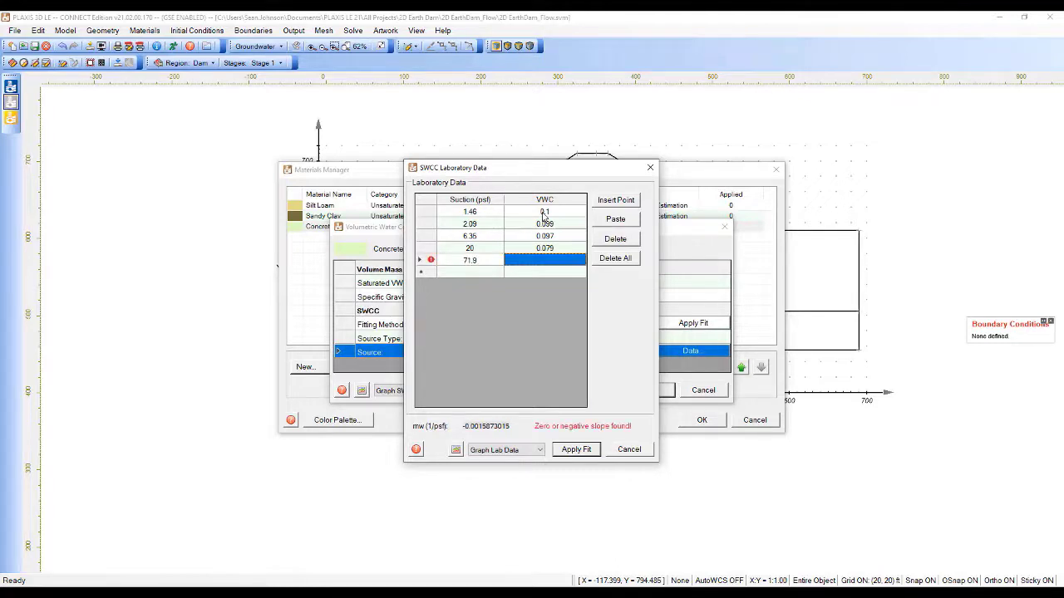
{"action": "type", "text": "0.0"}
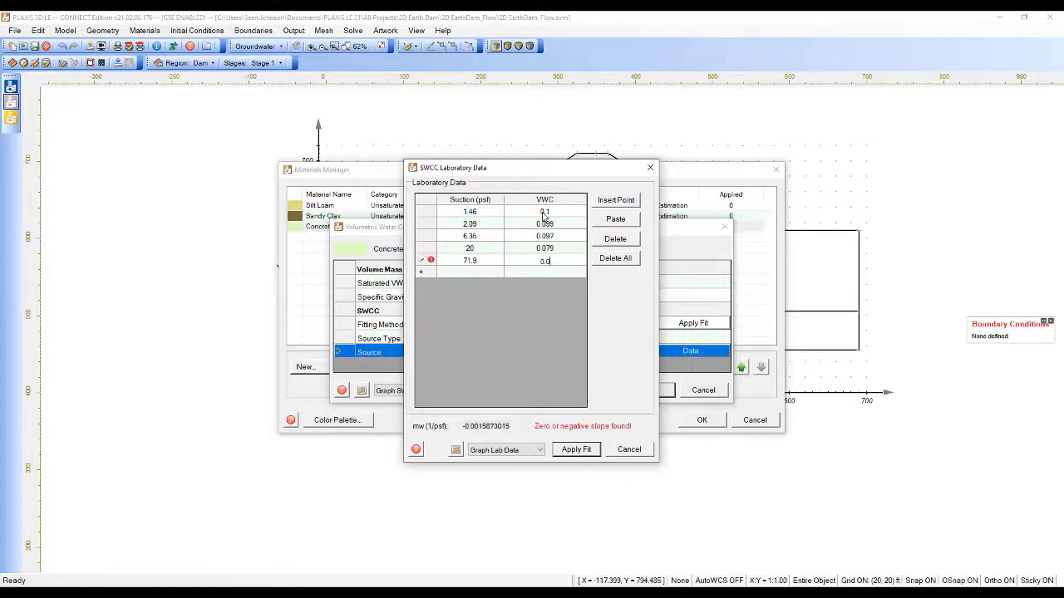
{"action": "type", "text": "69"}
{"action": "key", "text": "Tab"}
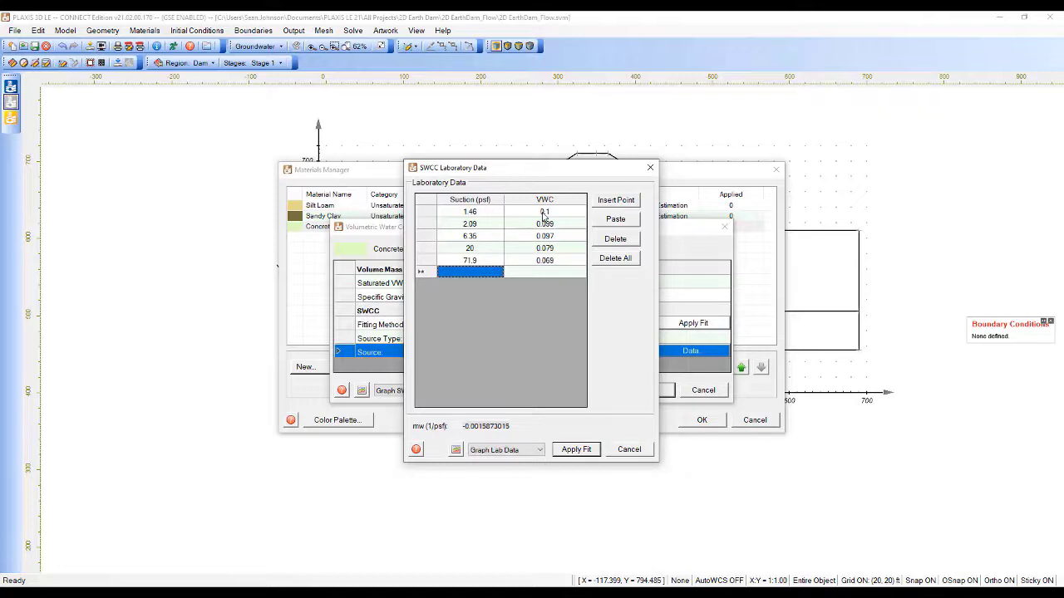
- Add Concrete's last SWCC laboratory point at suction 867 psf with VWC about 0.053 and apply the fit to the data
{"action": "type", "text": "867"}
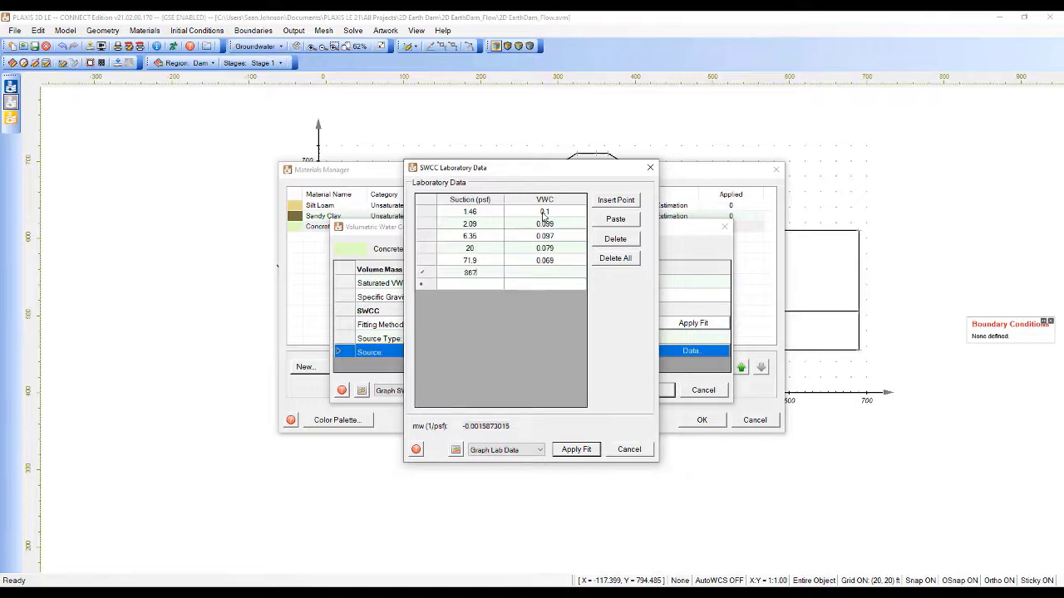
{"action": "key", "text": "Tab"}
{"action": "type", "text": "0.05"}
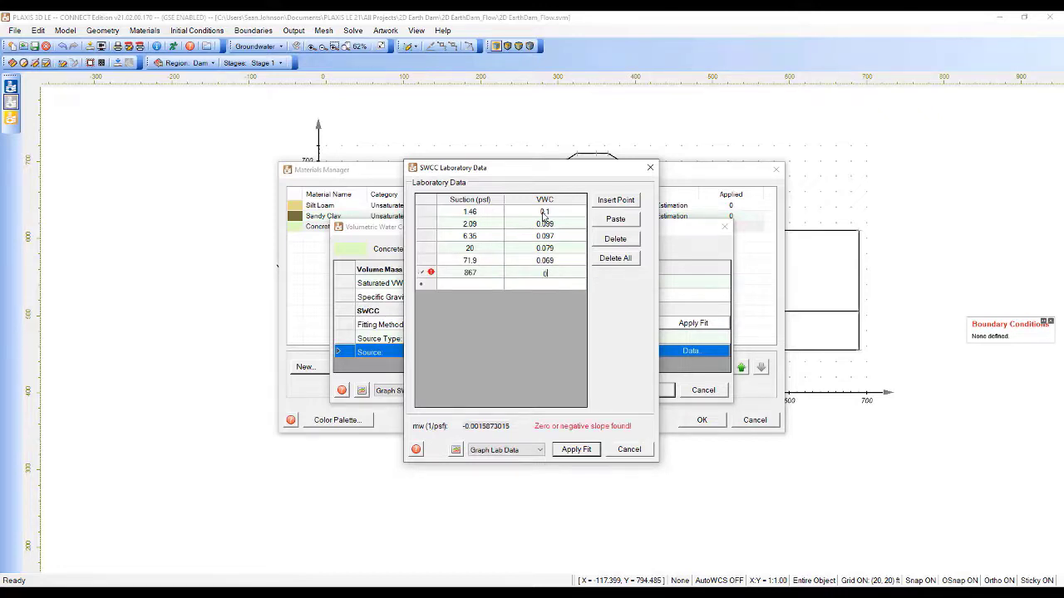
{"action": "left_click", "coordinate": [582, 449]}
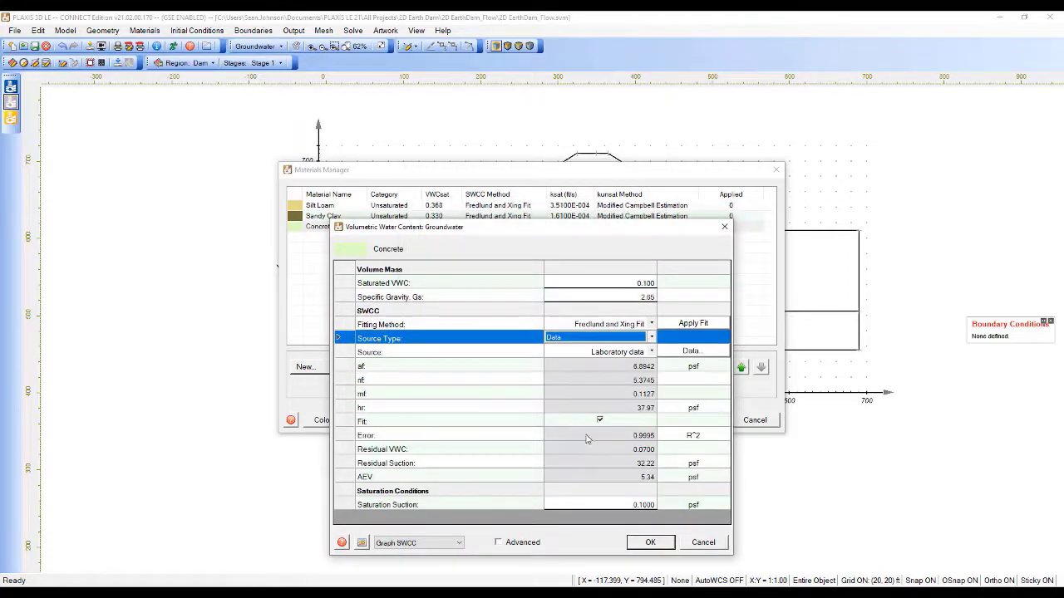
- Check the graph of Concrete's Fredlund and Xing fit, close it, and accept the volumetric water content properties
{"action": "left_click", "coordinate": [714, 324]}
{"action": "left_click", "coordinate": [715, 353]}
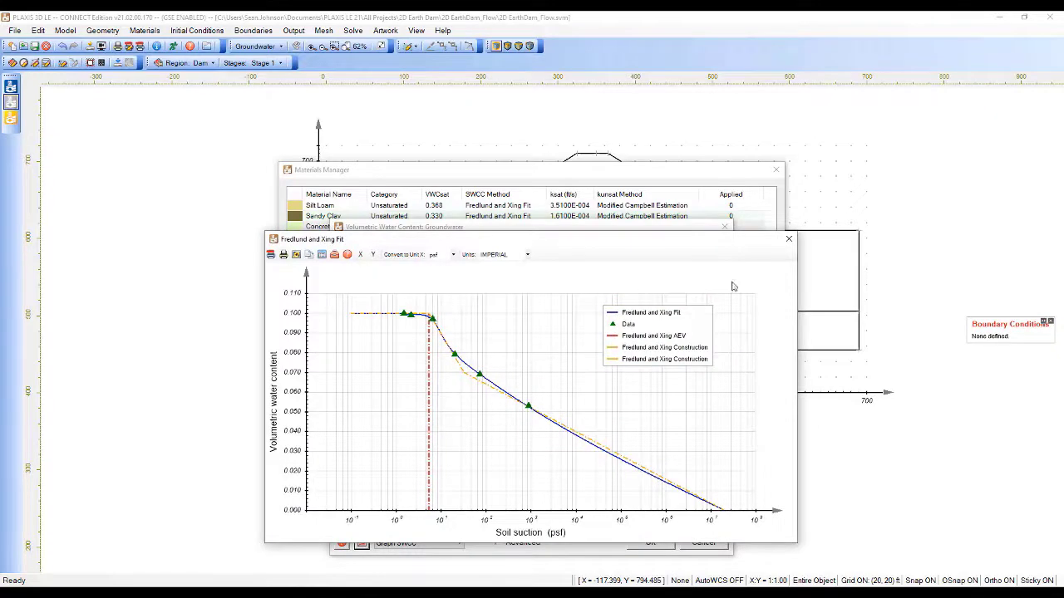
{"action": "left_click_drag", "start_coordinate": [713, 247], "coordinate": [560, 117]}
{"action": "left_click", "coordinate": [636, 108]}
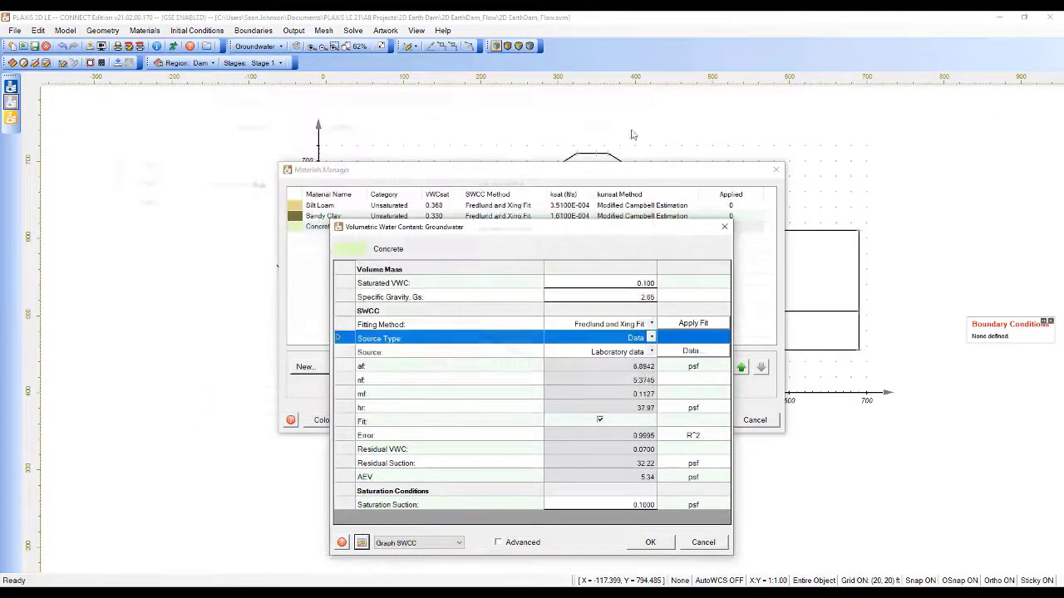
{"action": "left_click", "coordinate": [651, 543]}
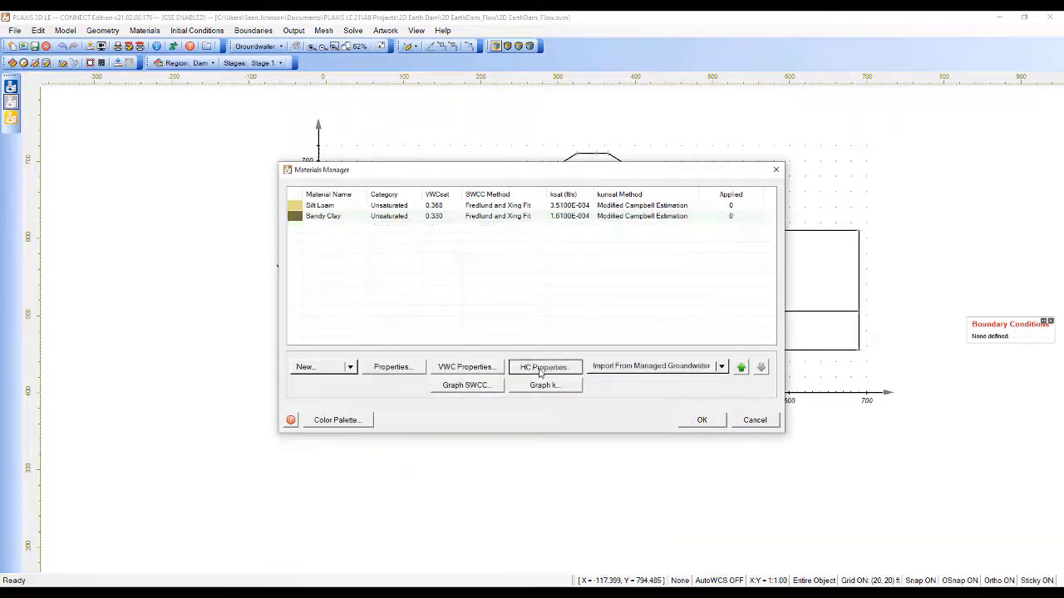
- Set Concrete's constant saturated hydraulic conductivity (ksat) to 3.28e-12 ft/s
{"action": "left_click", "coordinate": [545, 366]}
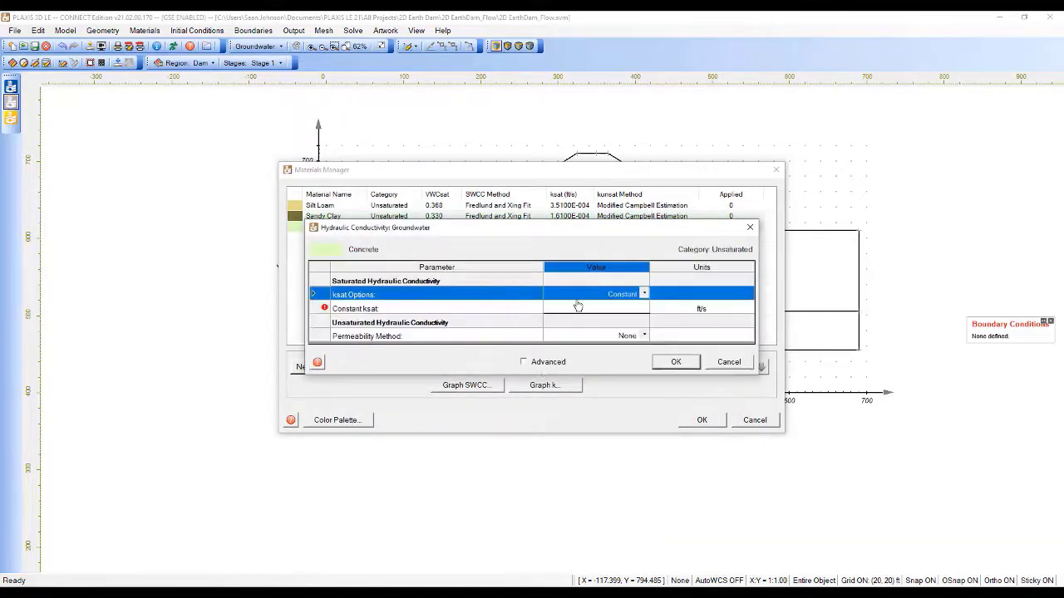
{"action": "left_click", "coordinate": [590, 311]}
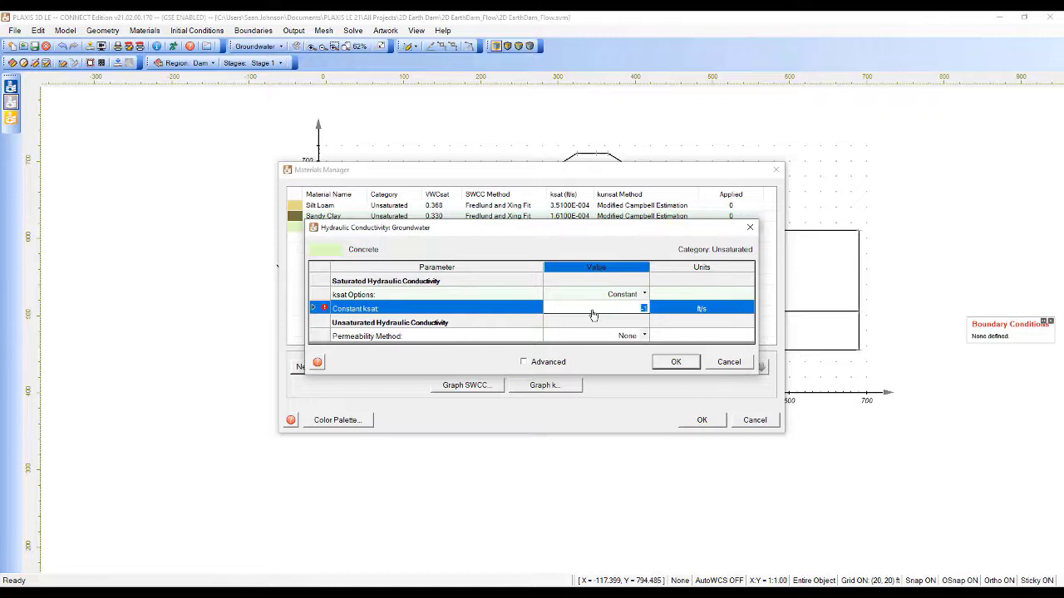
{"action": "type", "text": "3.28e-12"}
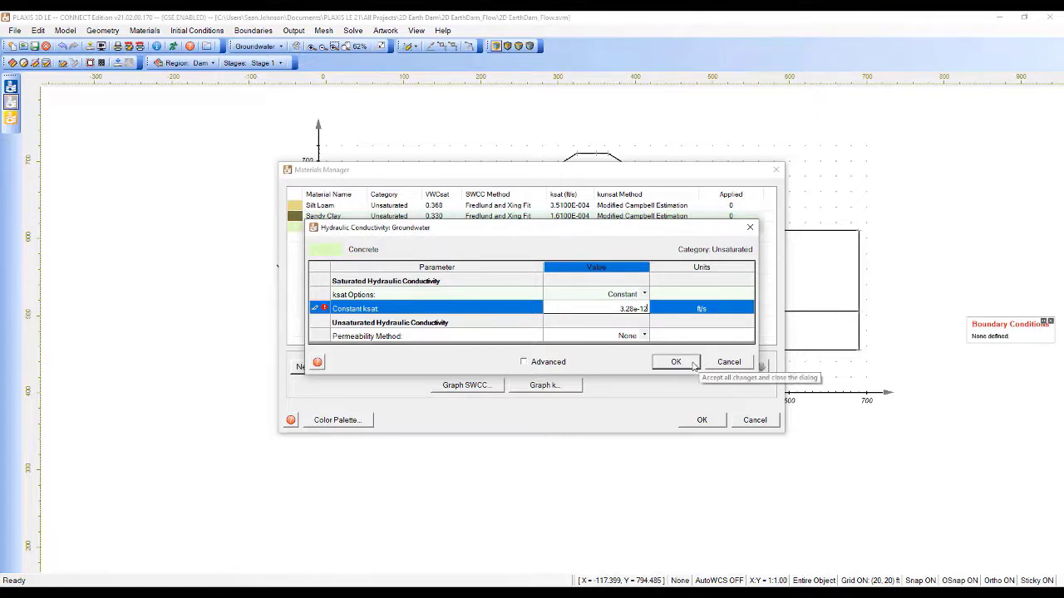
- Set Concrete's permeability method to Modified Campbell Estimation with the Sand preset for p
{"action": "left_click", "coordinate": [643, 337]}
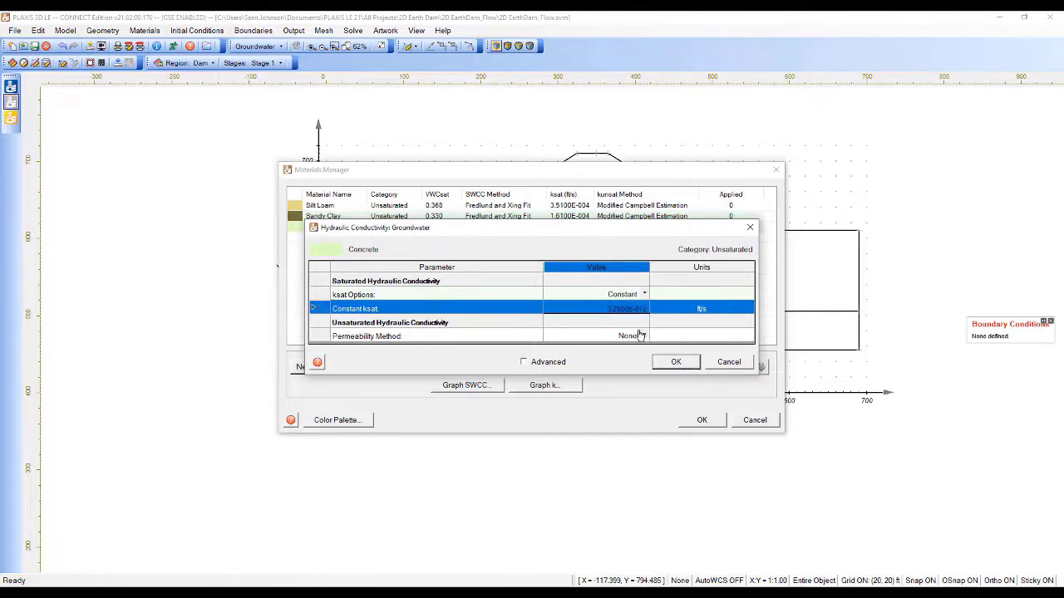
{"action": "left_click", "coordinate": [642, 337]}
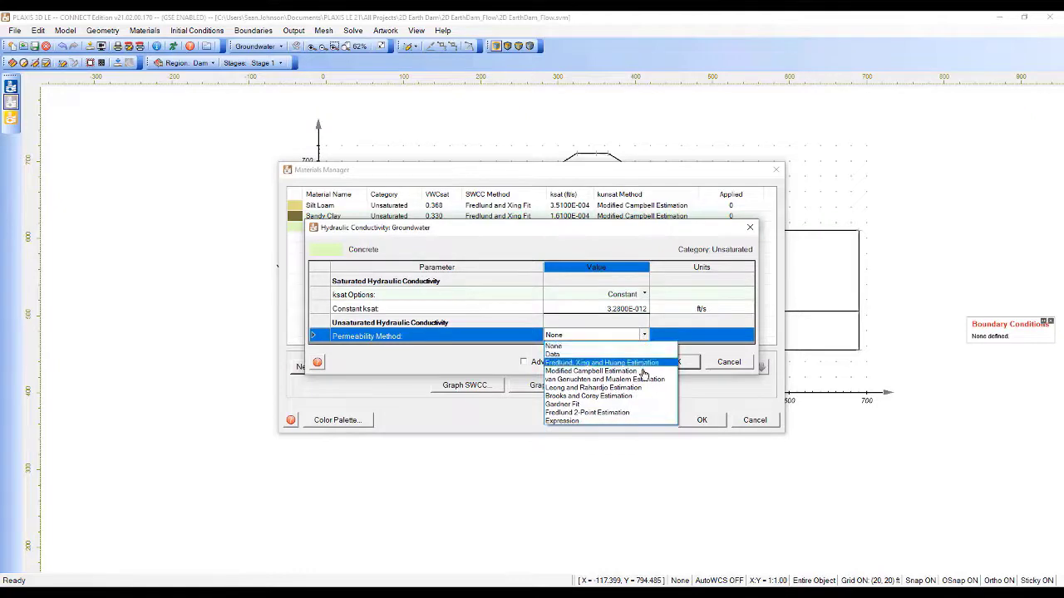
{"action": "left_click", "coordinate": [643, 372]}
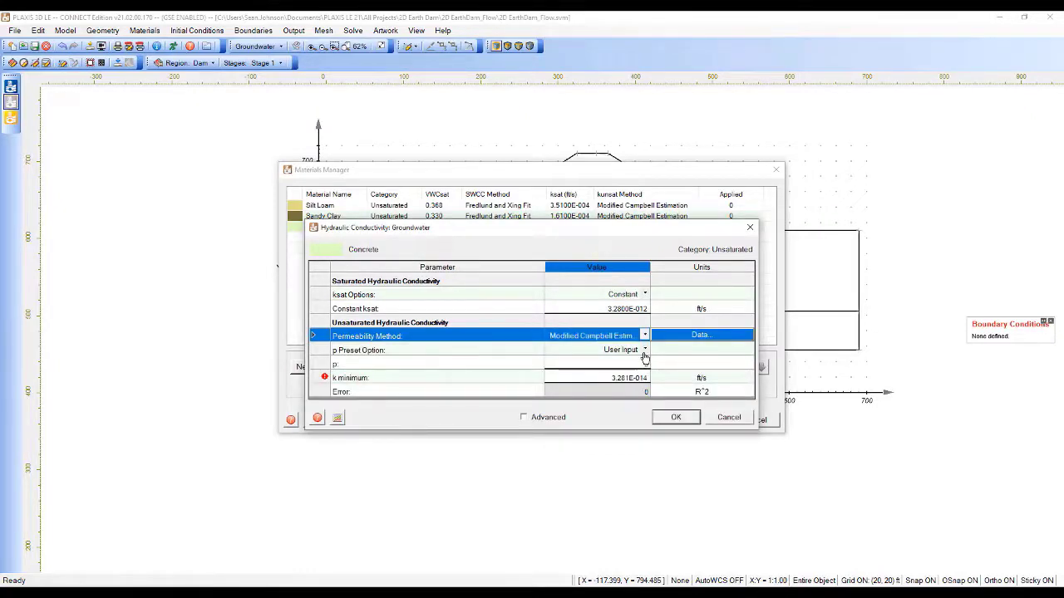
{"action": "left_click", "coordinate": [644, 352]}
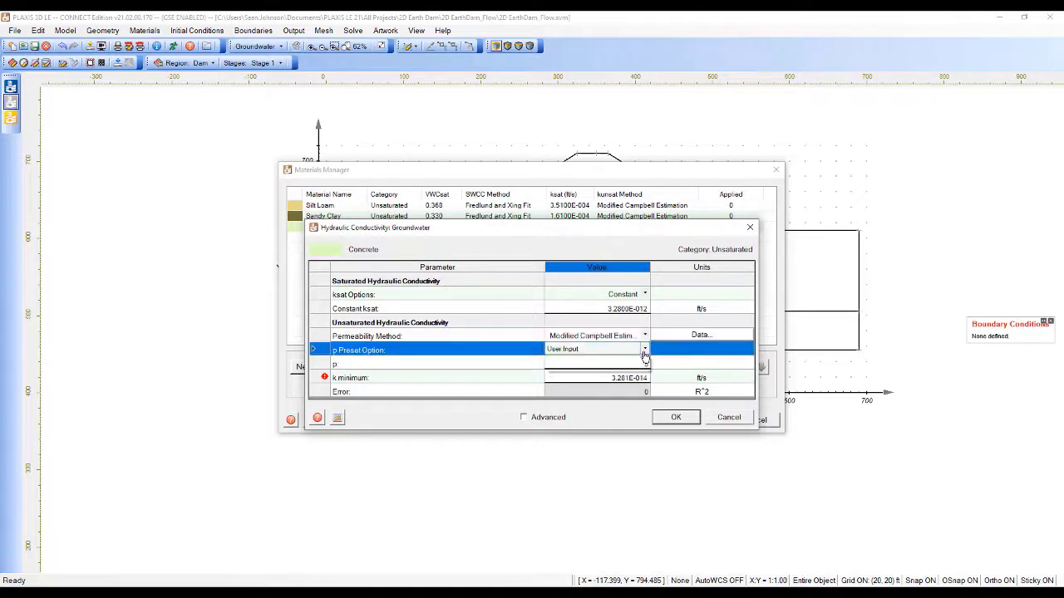
{"action": "left_click", "coordinate": [644, 352]}
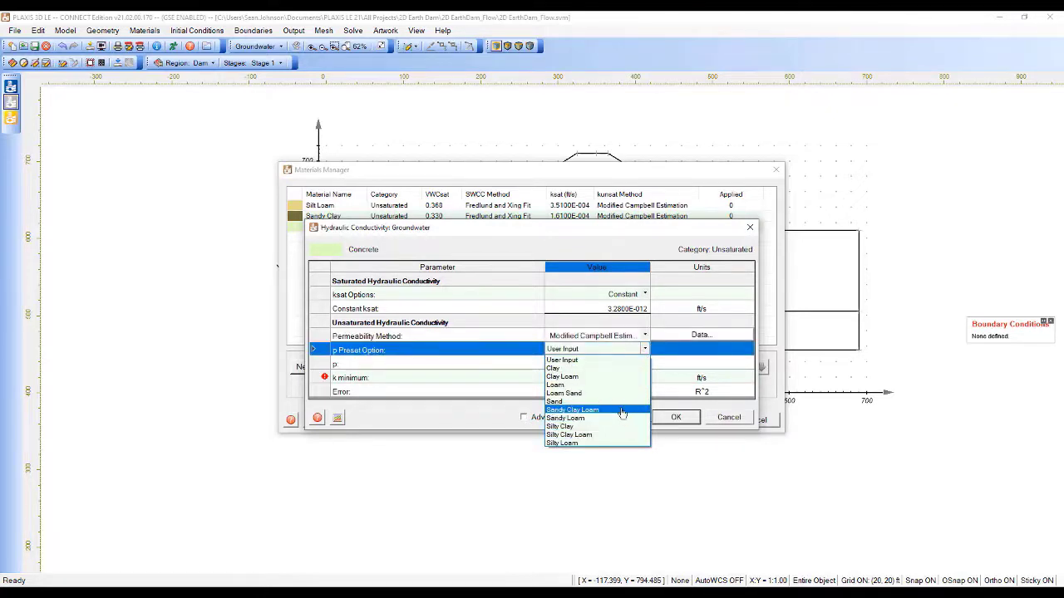
{"action": "left_click", "coordinate": [621, 401]}
- Set Concrete's k minimum to 1e-13 ft/s and accept the hydraulic conductivity properties
{"action": "left_click", "coordinate": [644, 379]}
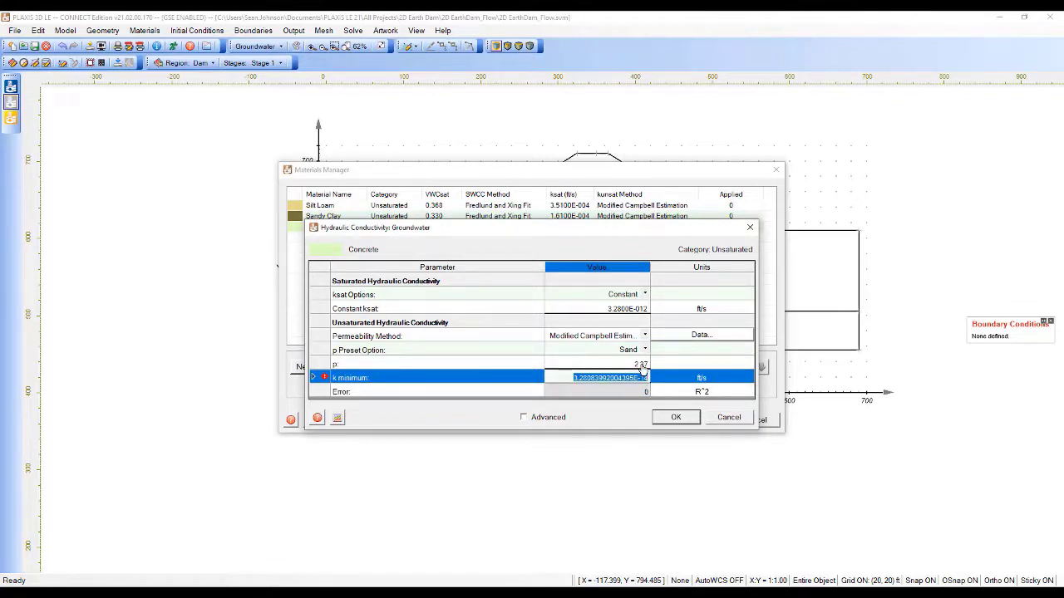
{"action": "type", "text": "1e-"}
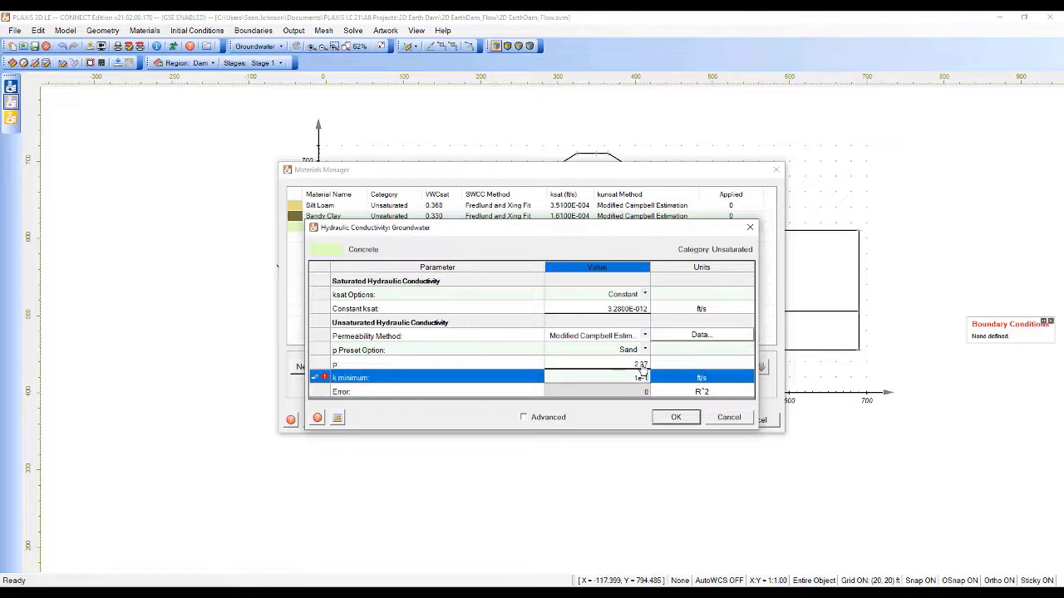
{"action": "type", "text": "7"}
{"action": "type", "text": "3"}
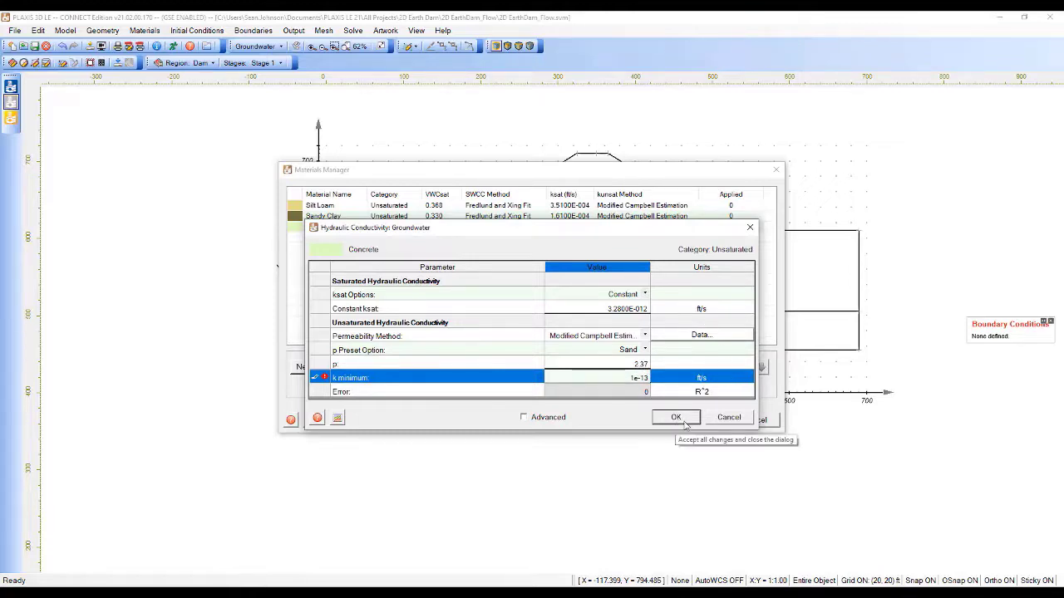
{"action": "left_click", "coordinate": [684, 424]}
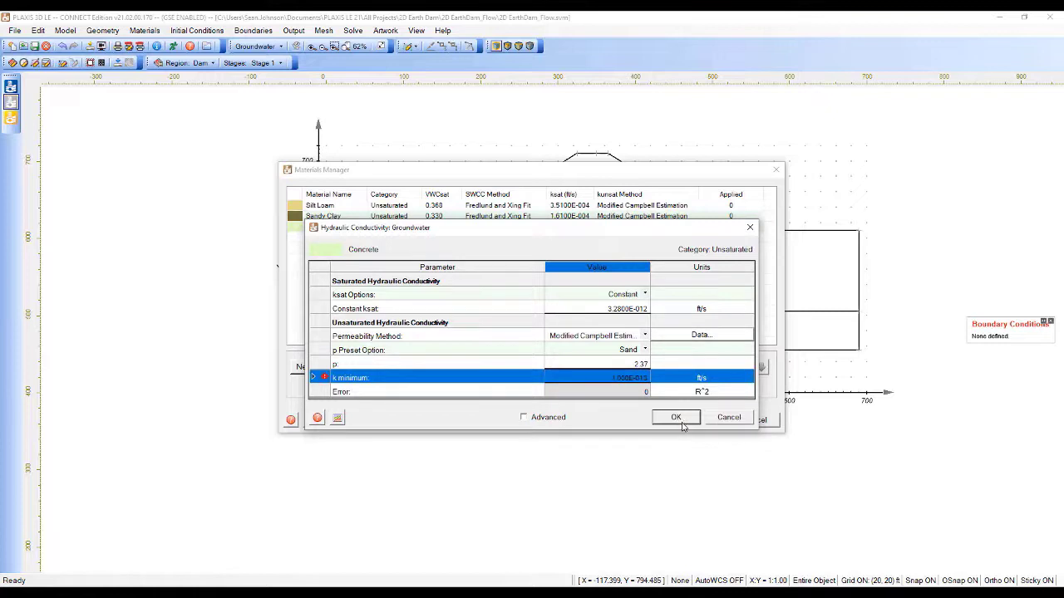
{"action": "left_click", "coordinate": [677, 420]}
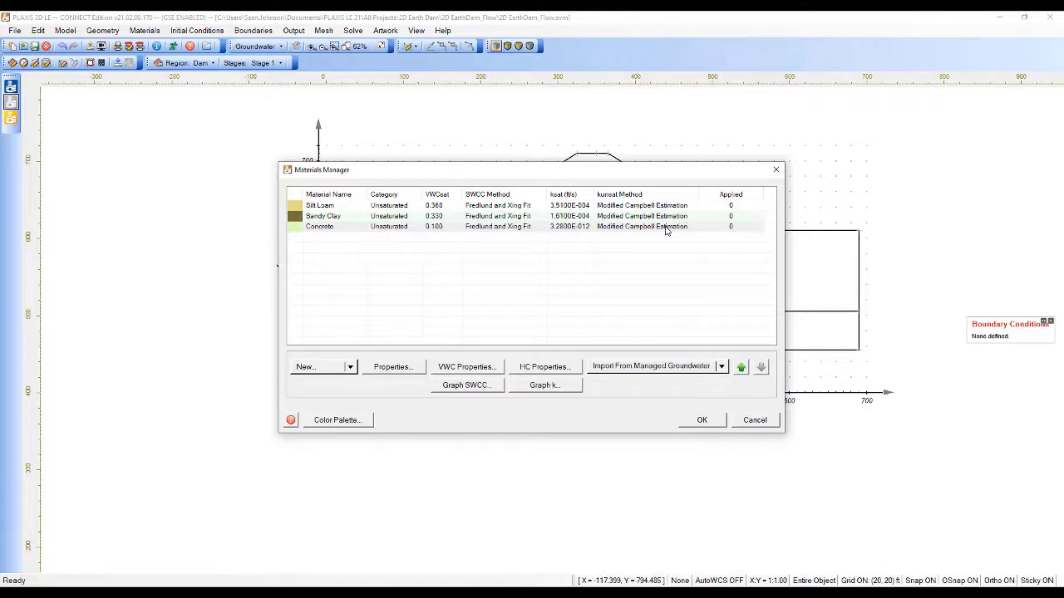
- Create a material named Till with the Saturated category and set its saturated volumetric water content to 0.33
{"action": "left_click", "coordinate": [334, 375]}
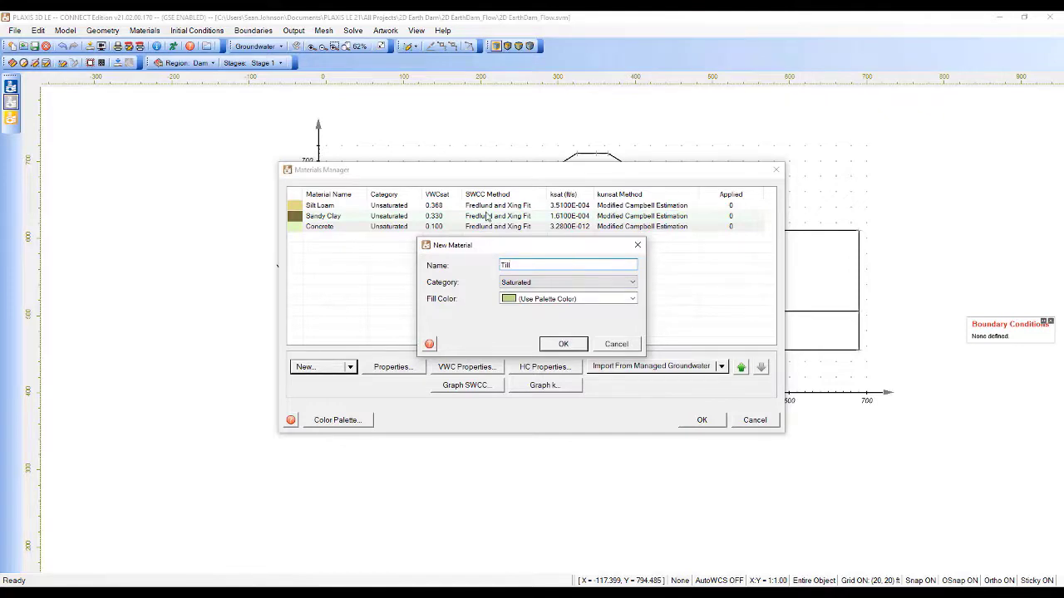
{"action": "left_click", "coordinate": [564, 344]}
{"action": "left_click", "coordinate": [455, 366]}
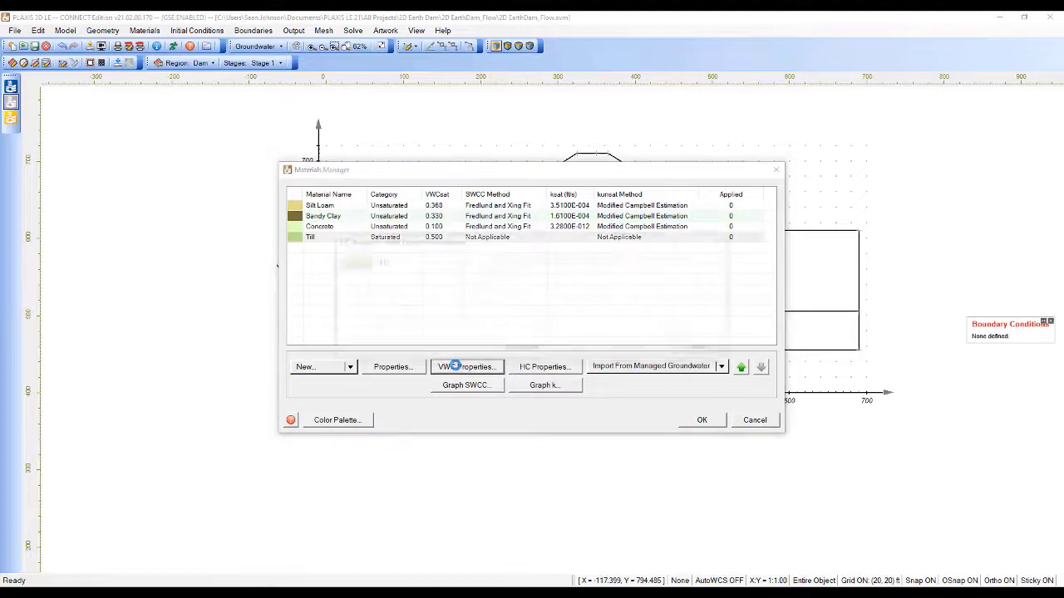
{"action": "left_click", "coordinate": [625, 297]}
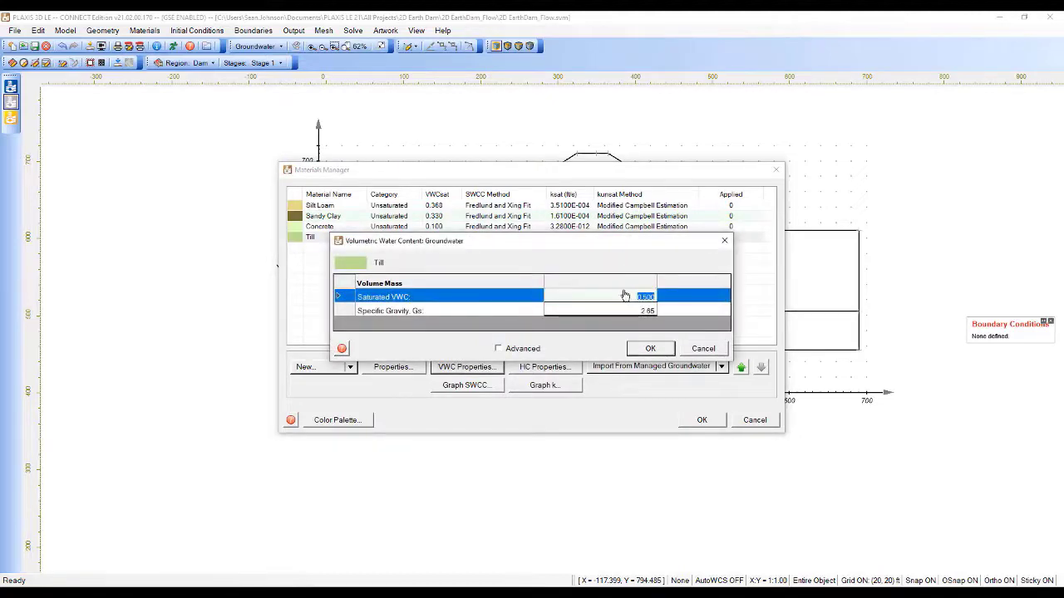
{"action": "type", "text": "0.33"}
{"action": "left_click", "coordinate": [653, 353]}
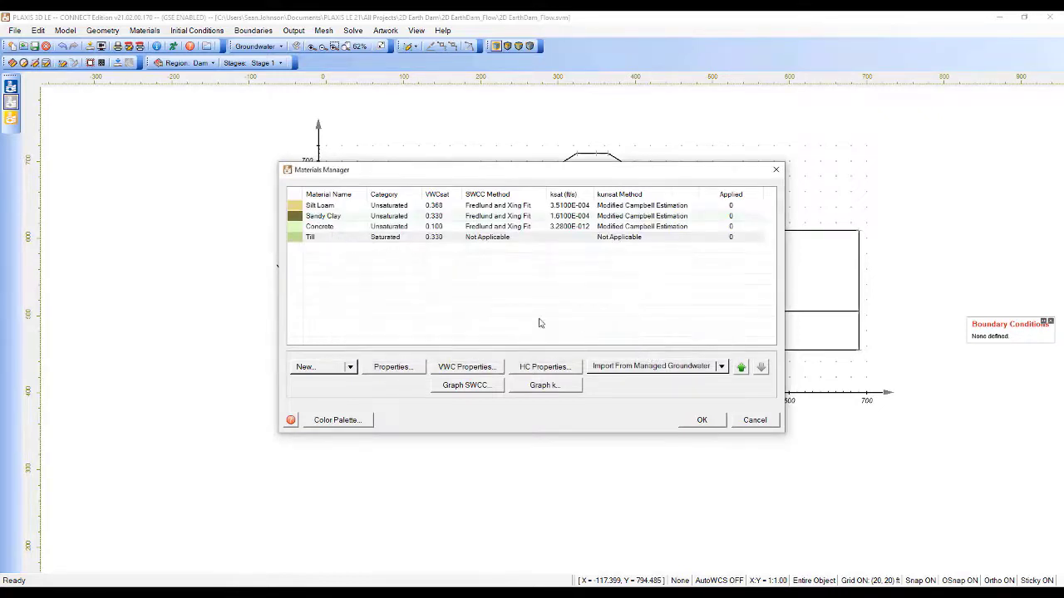
- Set Till's constant saturated hydraulic conductivity (ksat) to 3.8e-6 ft/s and accept the material definitions
{"action": "left_click", "coordinate": [548, 370]}
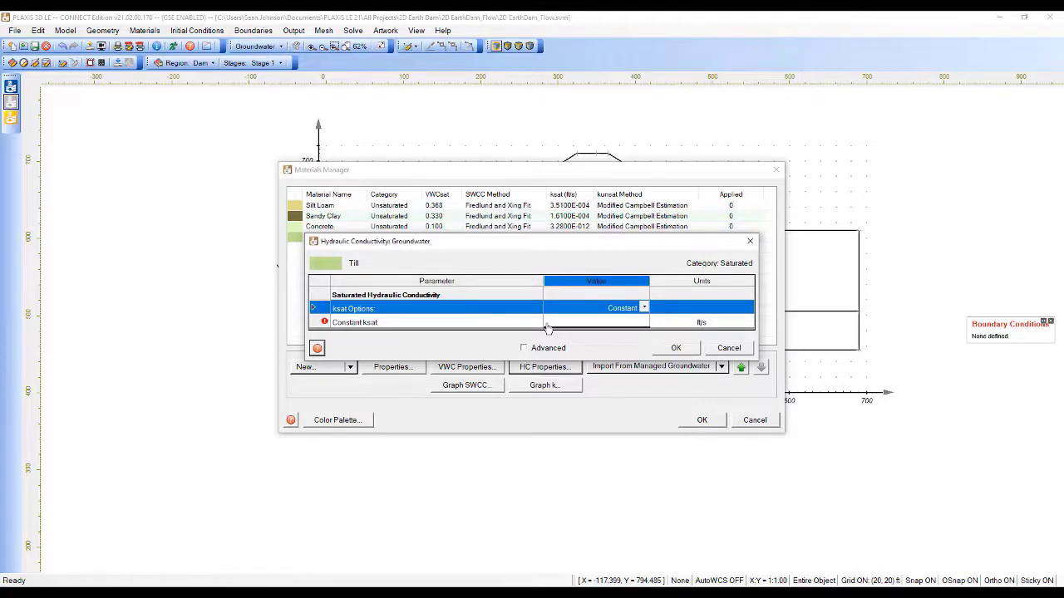
{"action": "left_click", "coordinate": [581, 323]}
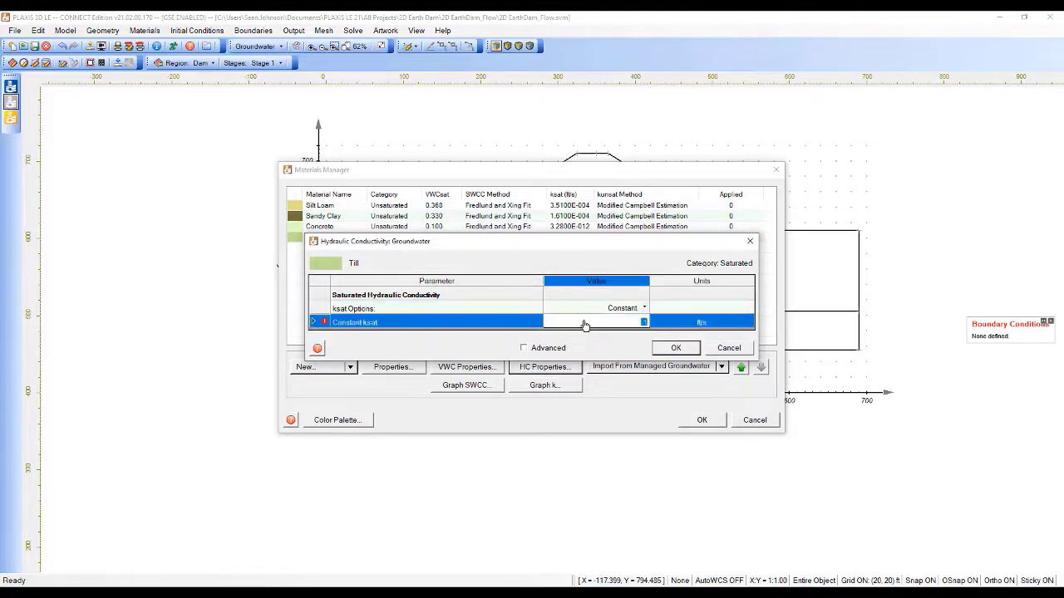
{"action": "type", "text": "3.8e-6"}
{"action": "left_click", "coordinate": [690, 350]}
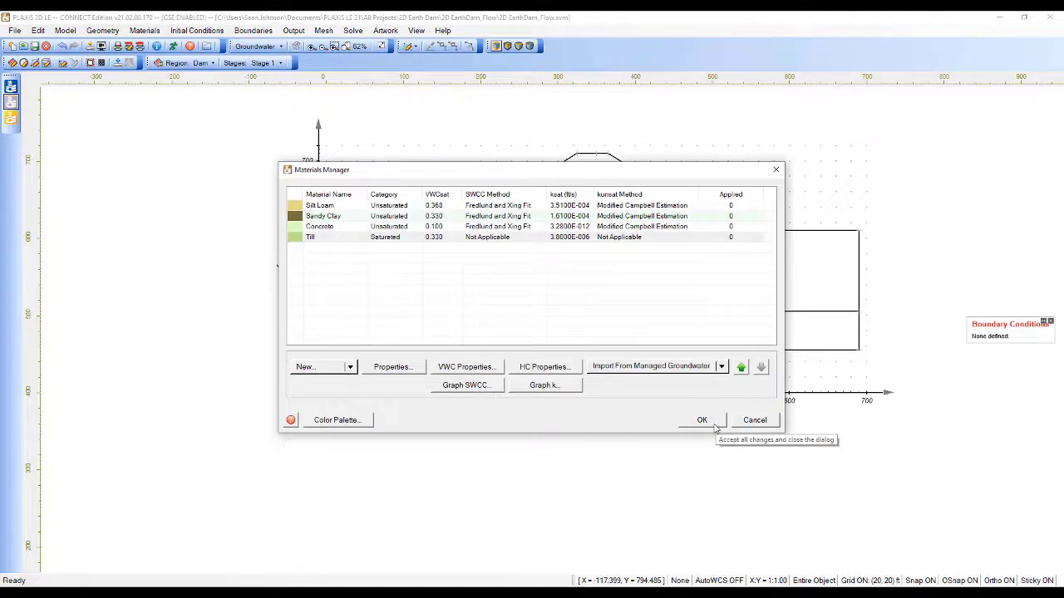
{"action": "left_click", "coordinate": [713, 426]}
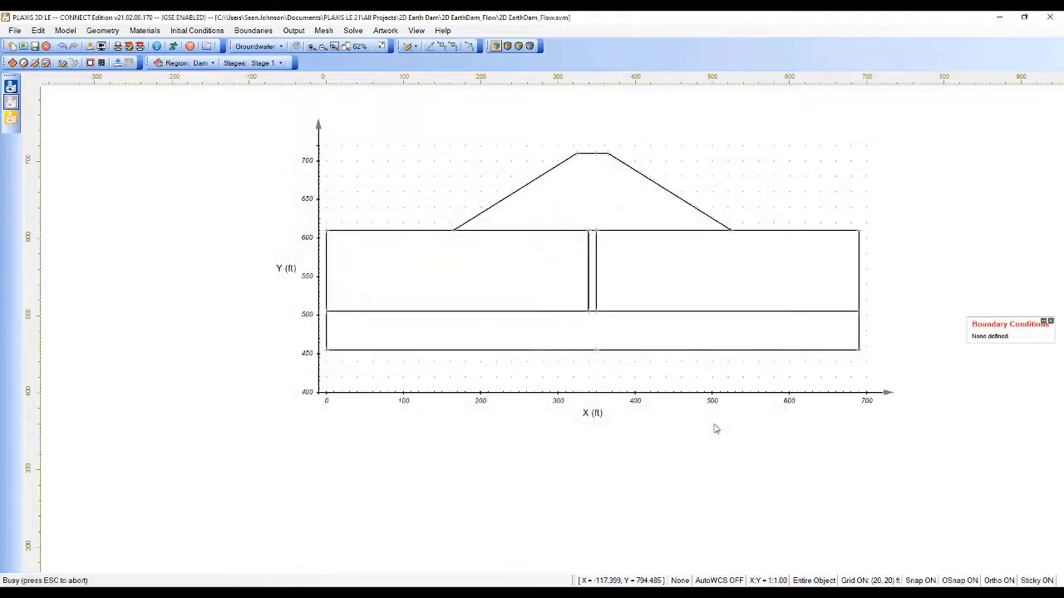
- In the Stage 1 region settings, assign the Till material to the Dam region and Sandy Clay to region R2
{"action": "left_click", "coordinate": [156, 31]}
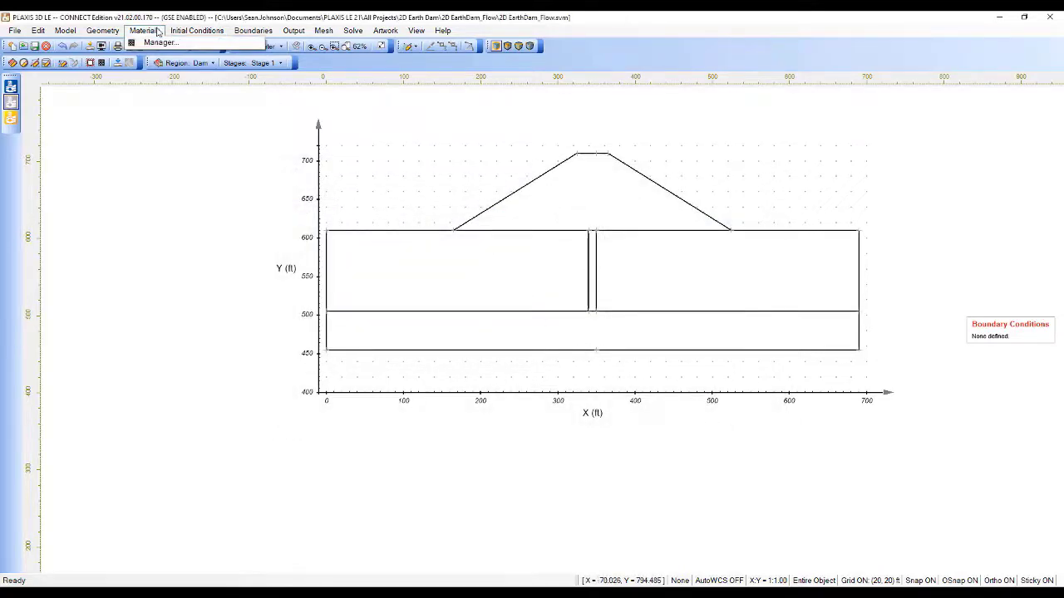
{"action": "left_click", "coordinate": [587, 196]}
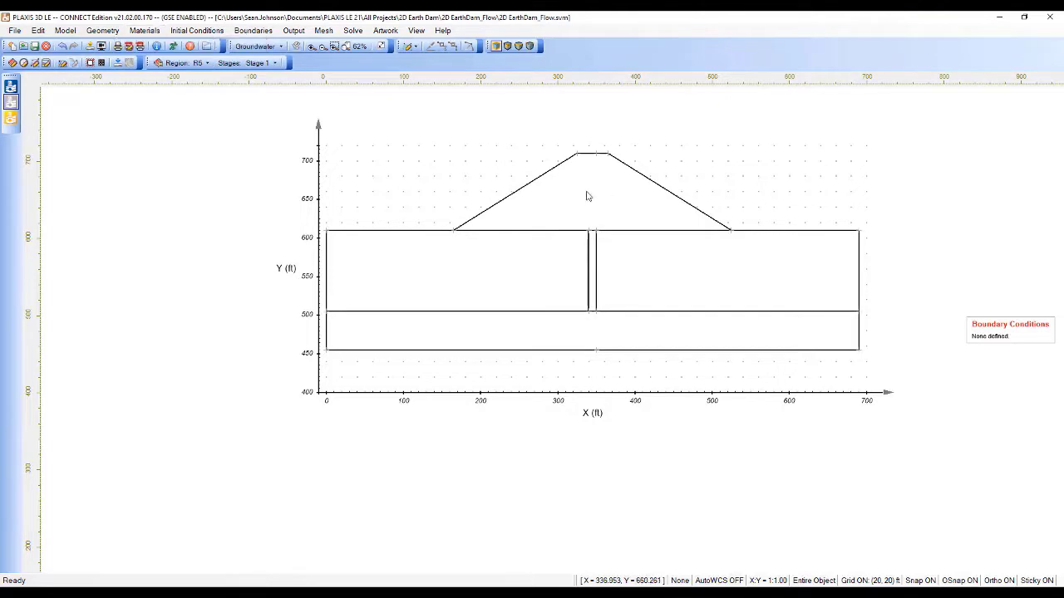
{"action": "left_click", "coordinate": [102, 31]}
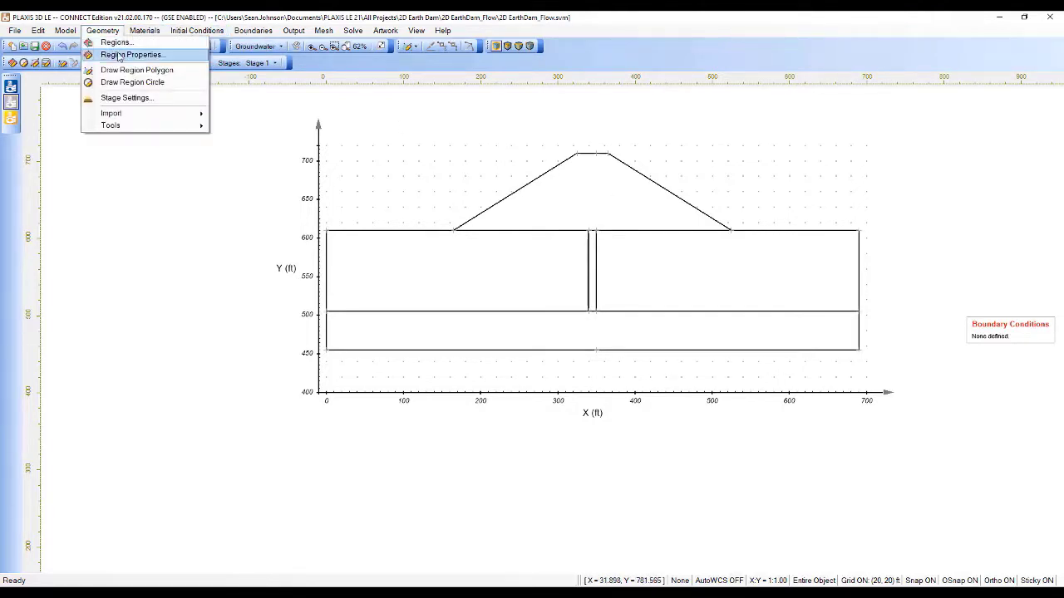
{"action": "left_click", "coordinate": [126, 98]}
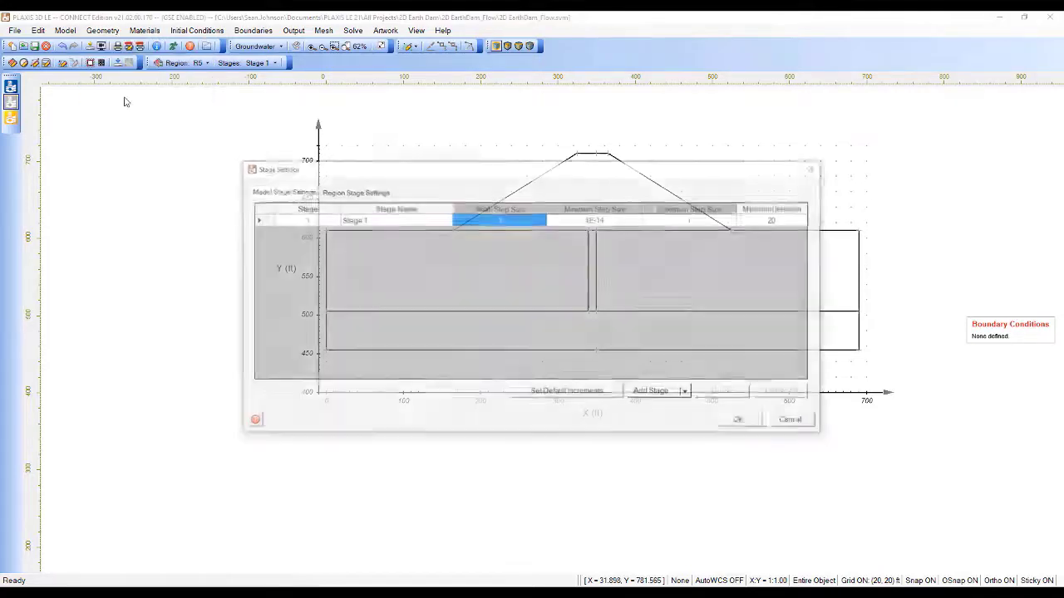
{"action": "left_click", "coordinate": [353, 191]}
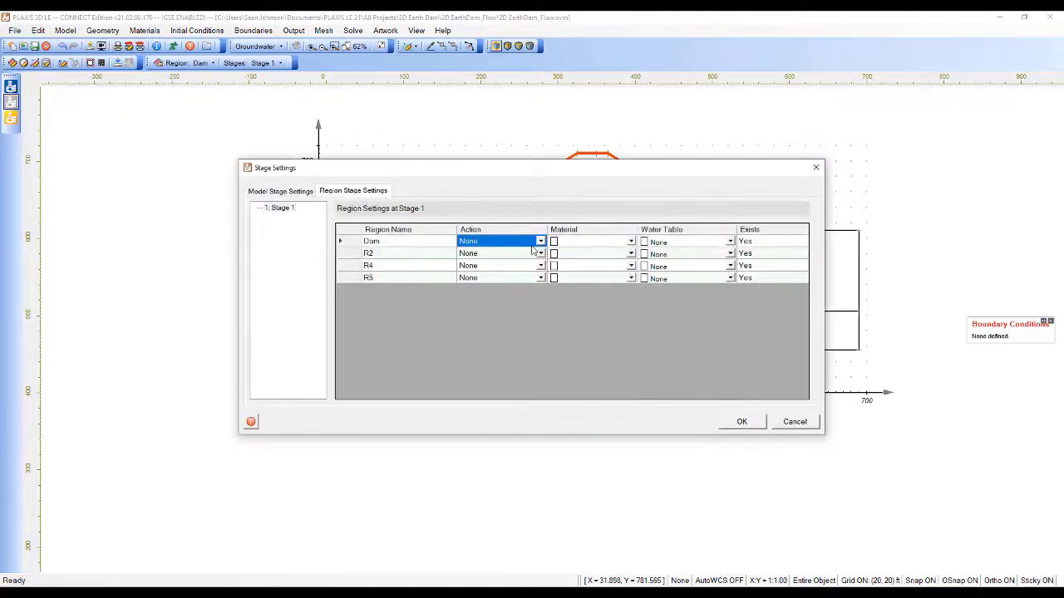
{"action": "left_click", "coordinate": [631, 241]}
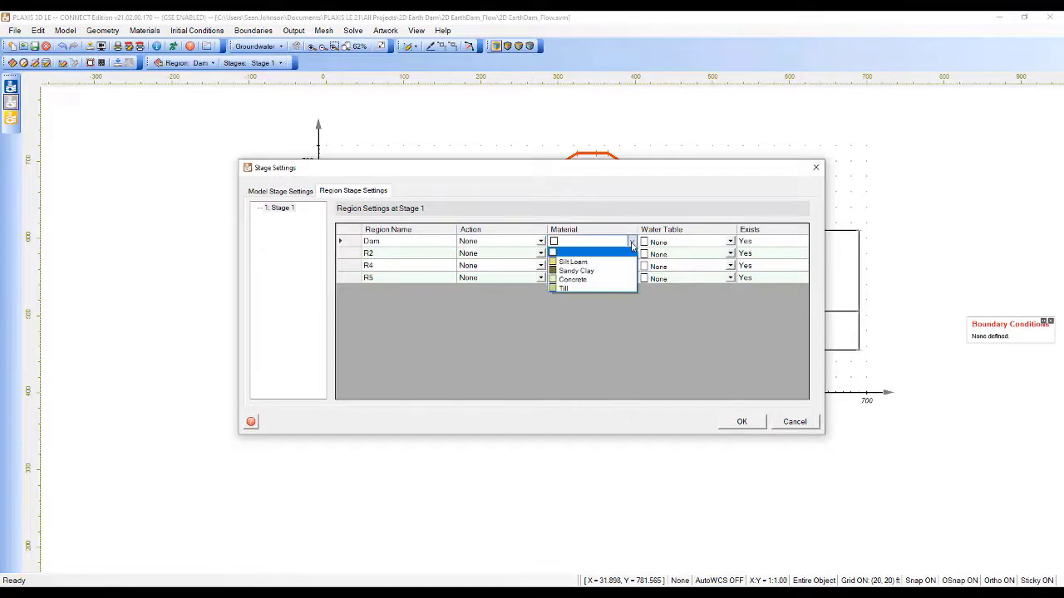
{"action": "left_click", "coordinate": [599, 287]}
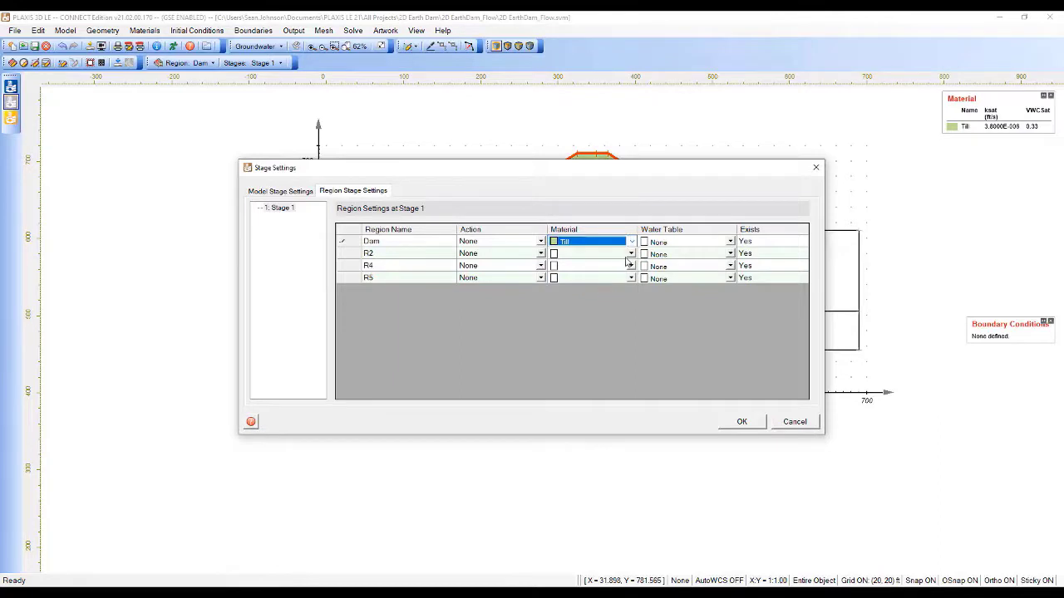
{"action": "left_click", "coordinate": [630, 254]}
{"action": "left_click", "coordinate": [631, 254]}
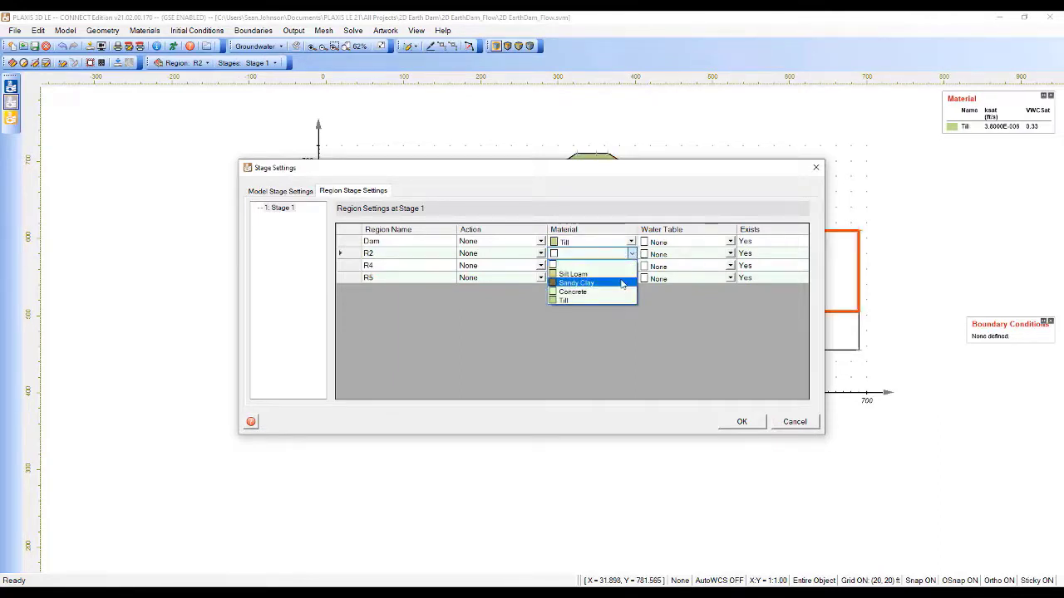
{"action": "left_click", "coordinate": [624, 283]}
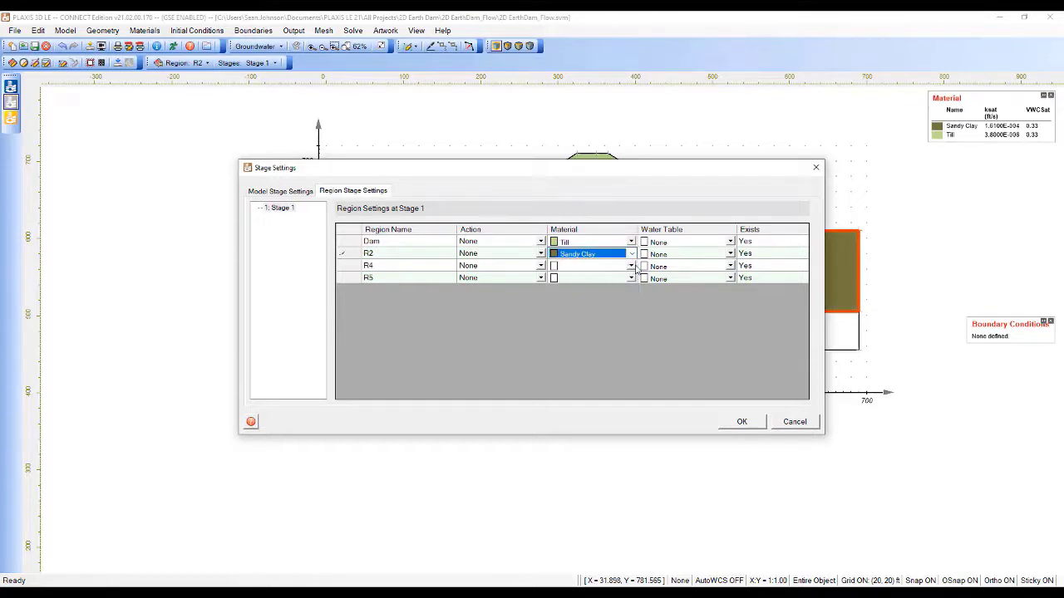
- Assign Silt Loam to region R4 and Concrete to region R5, and accept the stage settings
{"action": "left_click", "coordinate": [631, 266]}
{"action": "left_click", "coordinate": [631, 266]}
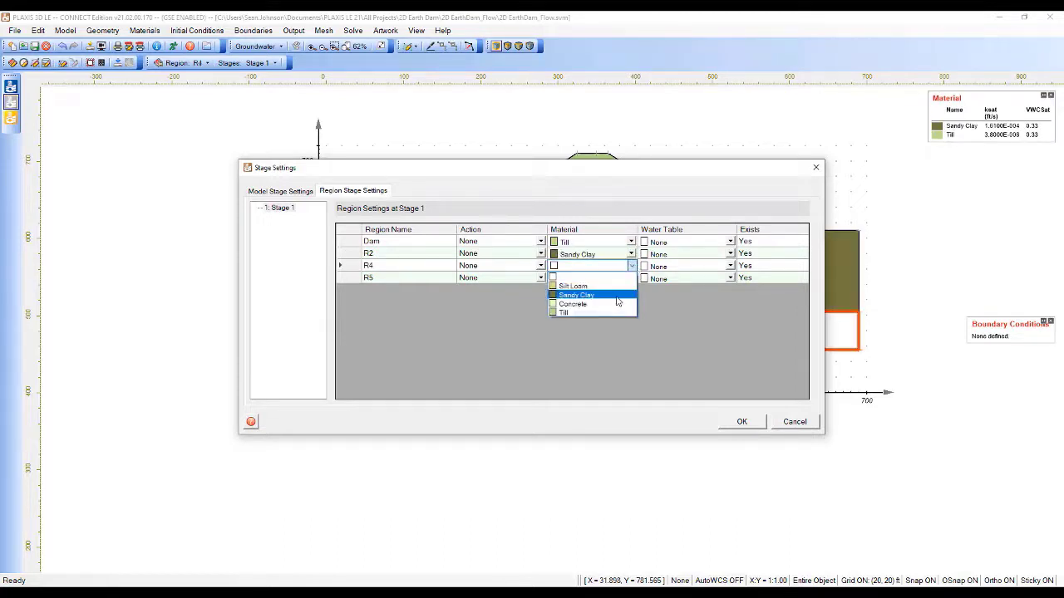
{"action": "left_click", "coordinate": [622, 289]}
{"action": "left_click", "coordinate": [631, 277]}
{"action": "left_click", "coordinate": [631, 277]}
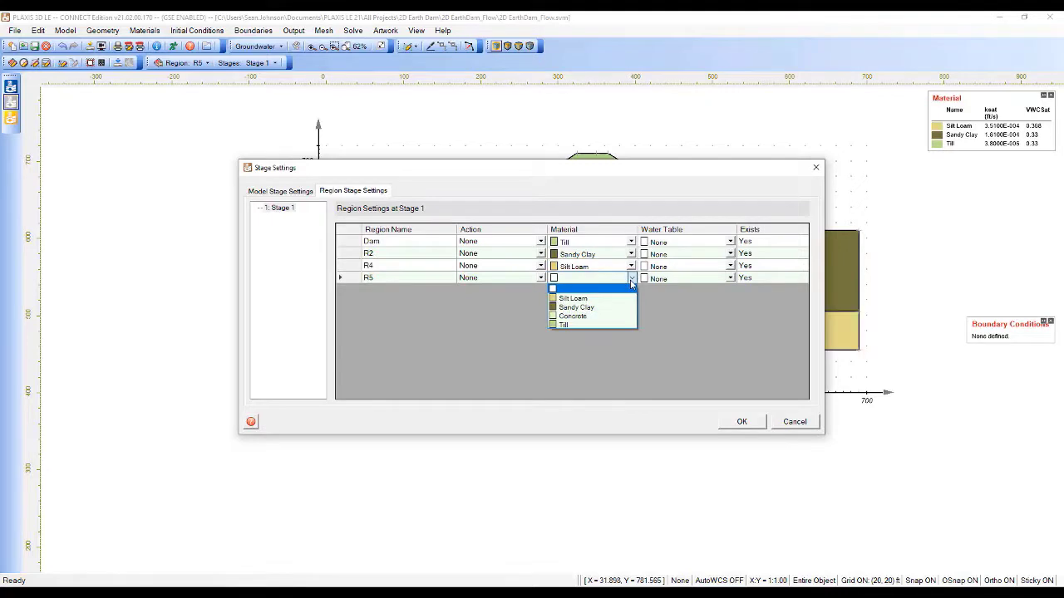
{"action": "left_click", "coordinate": [609, 319]}
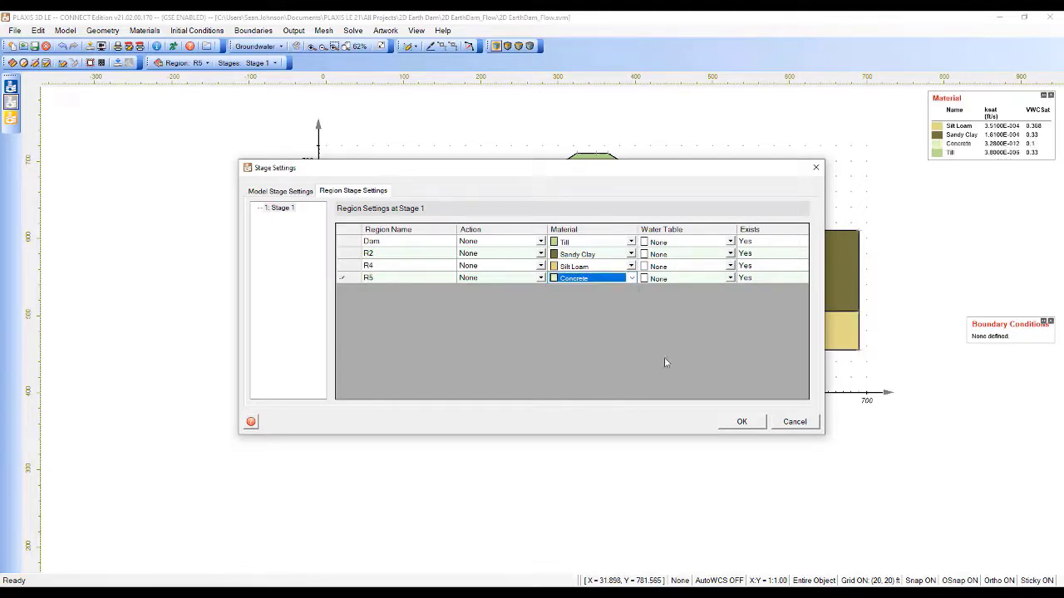
{"action": "left_click", "coordinate": [740, 421]}
{"action": "left_click", "coordinate": [841, 168]}
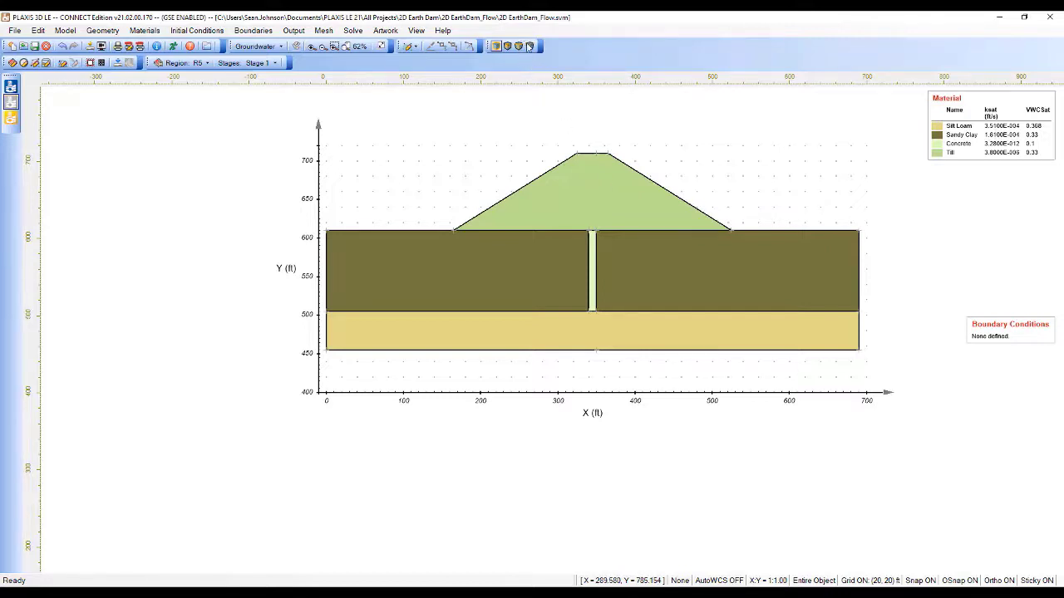
- Create a constant head boundary condition of 688 ft on the upstream vertical edge of the Sandy Clay region R2, using line segment selection
{"action": "left_click", "coordinate": [519, 47]}
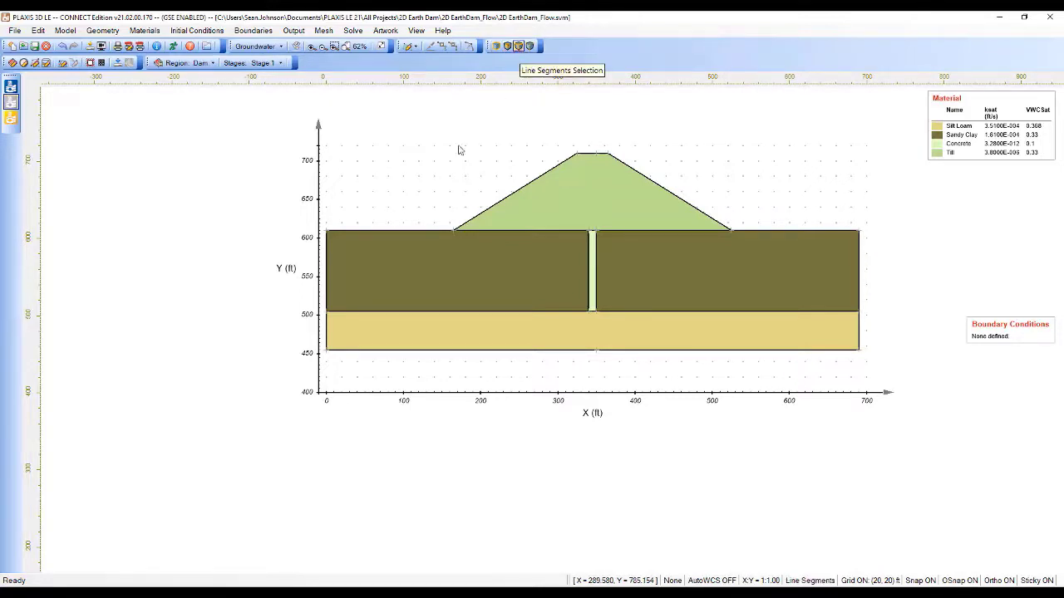
{"action": "right_click", "coordinate": [325, 270]}
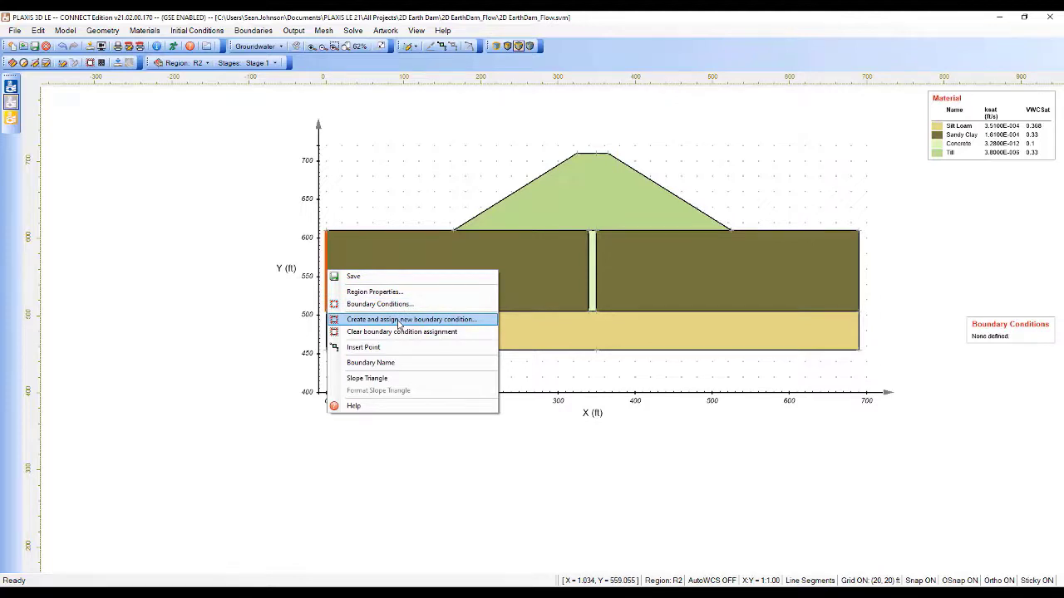
{"action": "left_click", "coordinate": [399, 321]}
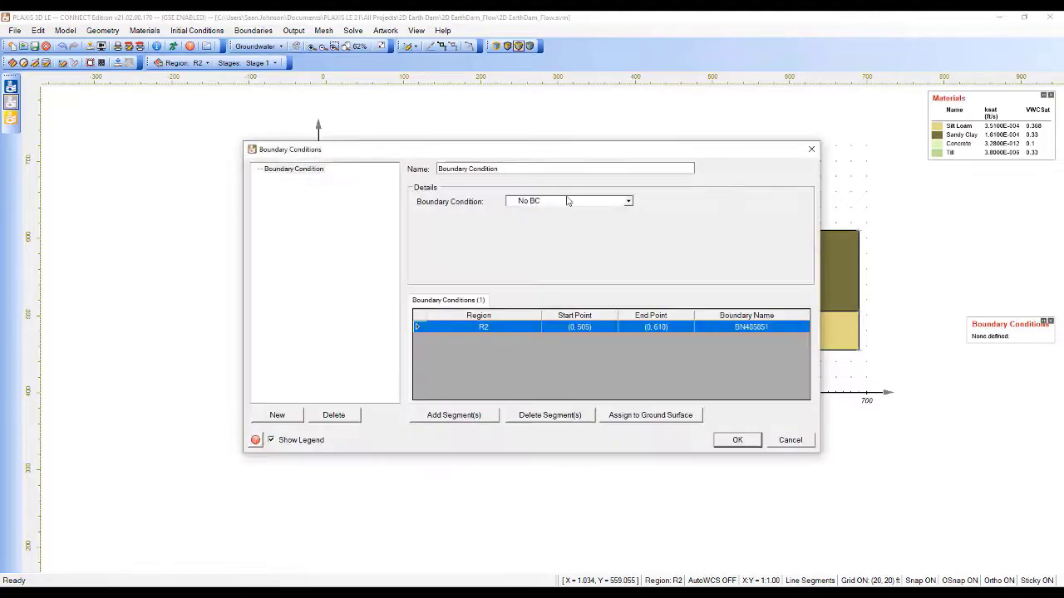
{"action": "left_click", "coordinate": [570, 203]}
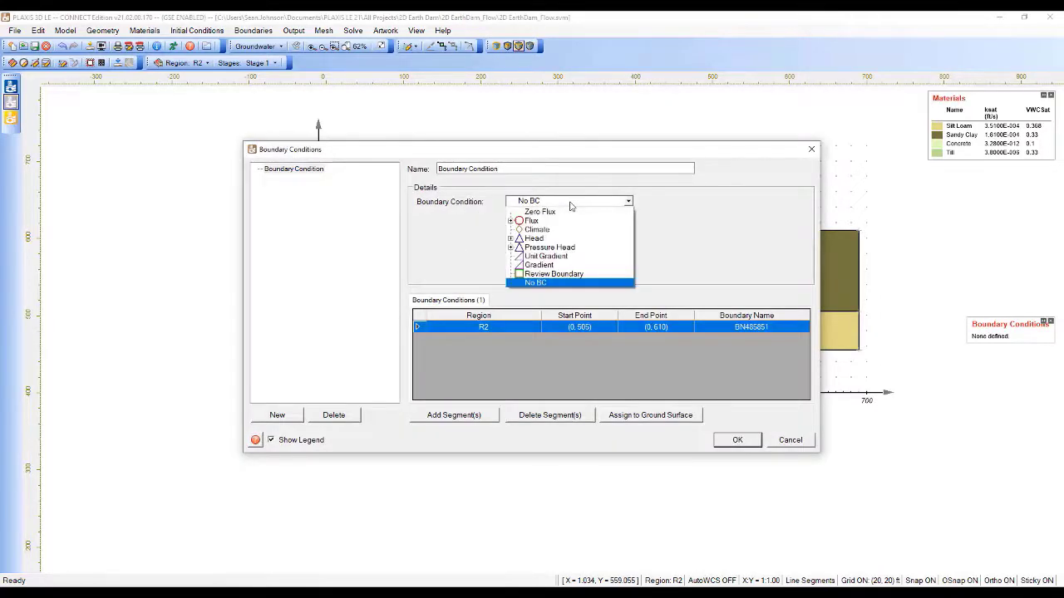
{"action": "left_click", "coordinate": [510, 238]}
{"action": "left_click", "coordinate": [541, 248]}
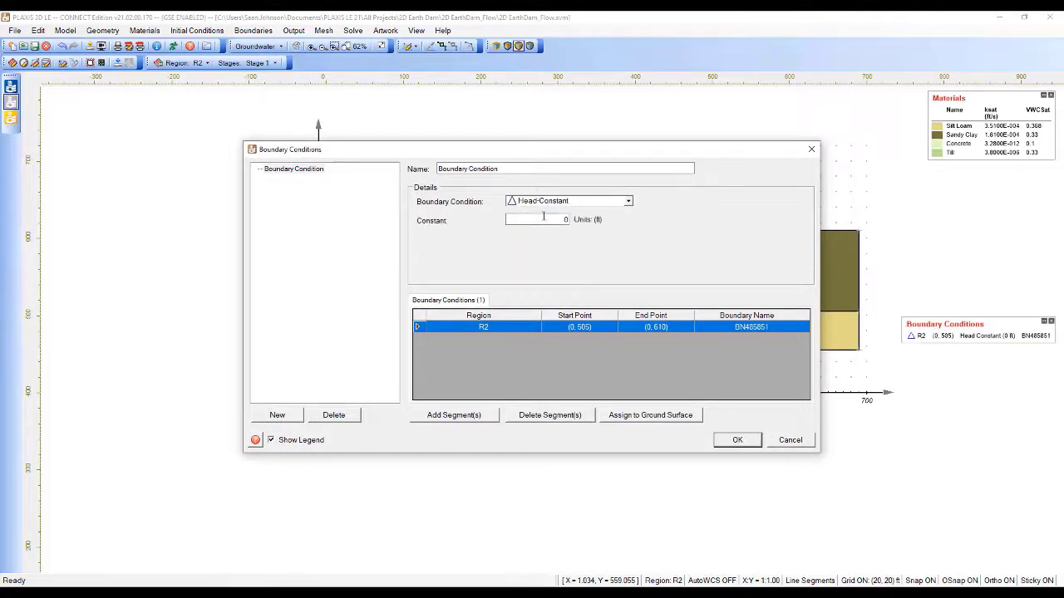
{"action": "left_click", "coordinate": [569, 220]}
{"action": "double_click", "coordinate": [569, 220]}
{"action": "left_click", "coordinate": [736, 440]}
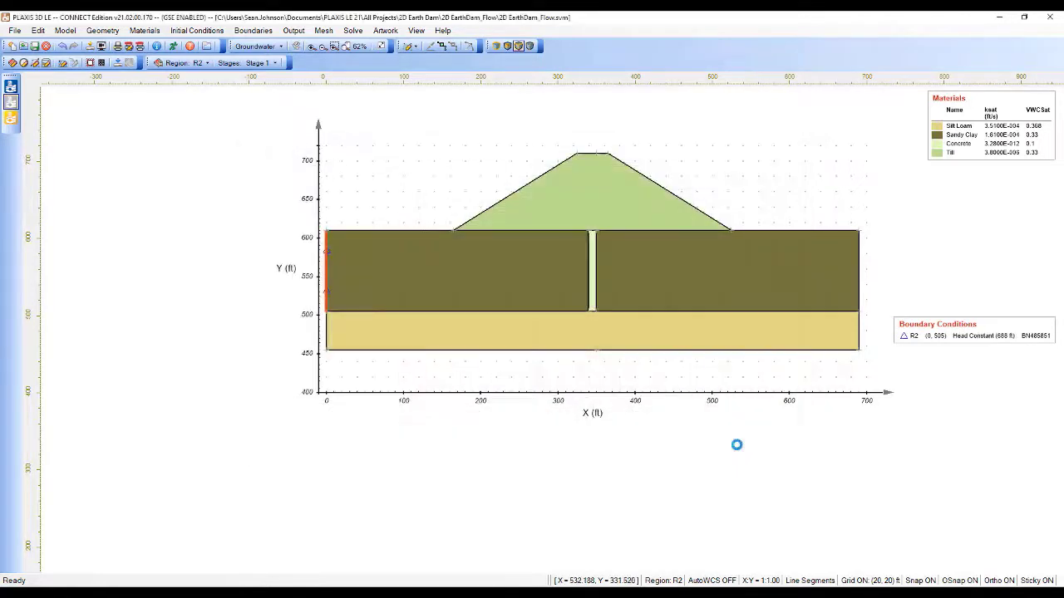
- Assign the existing 688 ft head boundary condition to the upstream vertical edge of the Silt Loam region R4
{"action": "left_click", "coordinate": [328, 332]}
{"action": "right_click", "coordinate": [328, 333]}
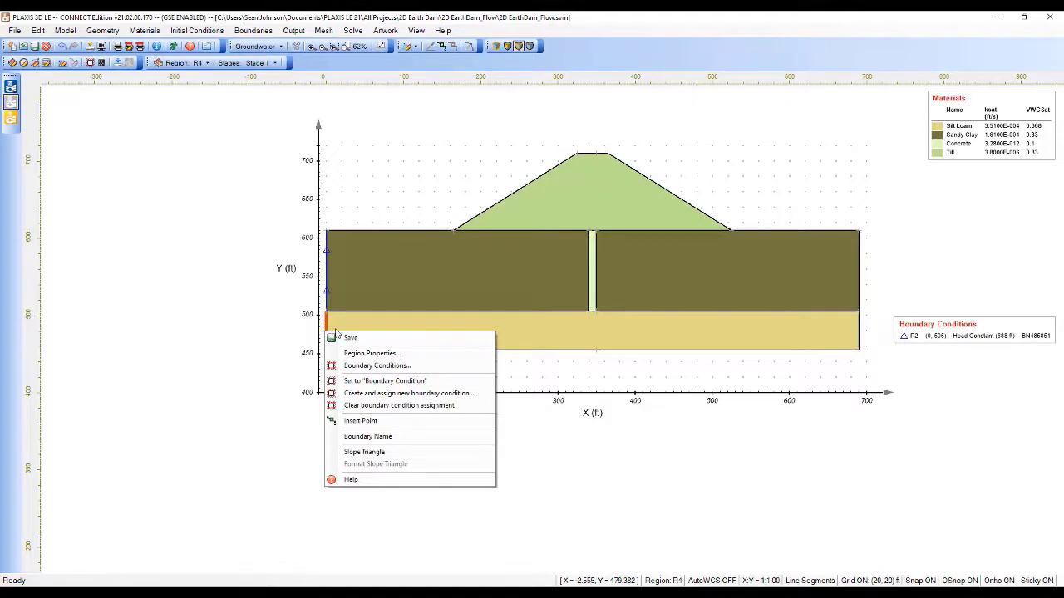
{"action": "left_click", "coordinate": [478, 385]}
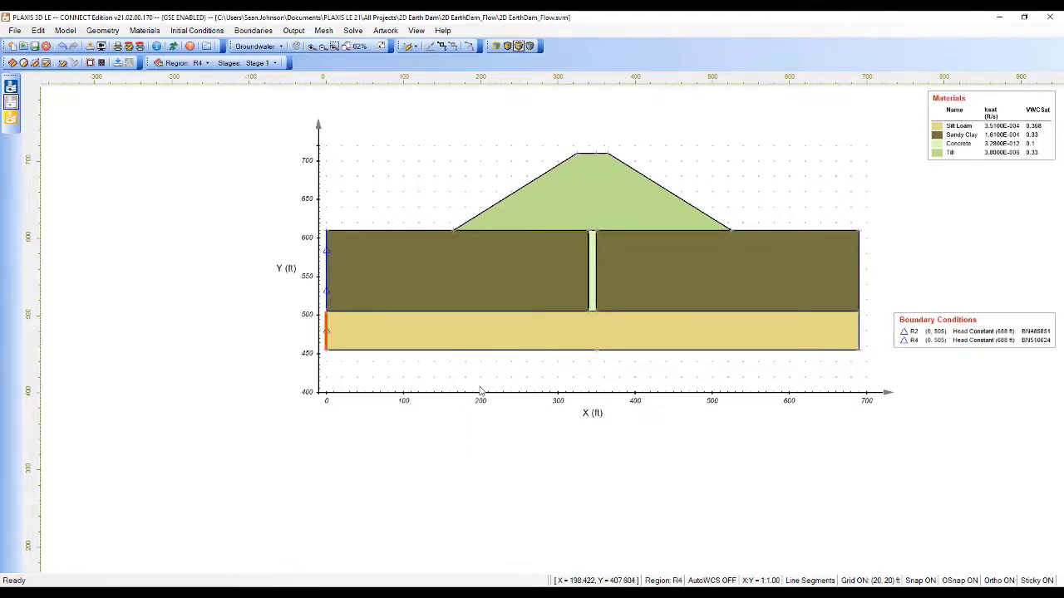
- Apply the same 688 ft head boundary condition to the upstream ground surface of R2 and the dam's upstream slope
{"action": "left_click", "coordinate": [389, 230]}
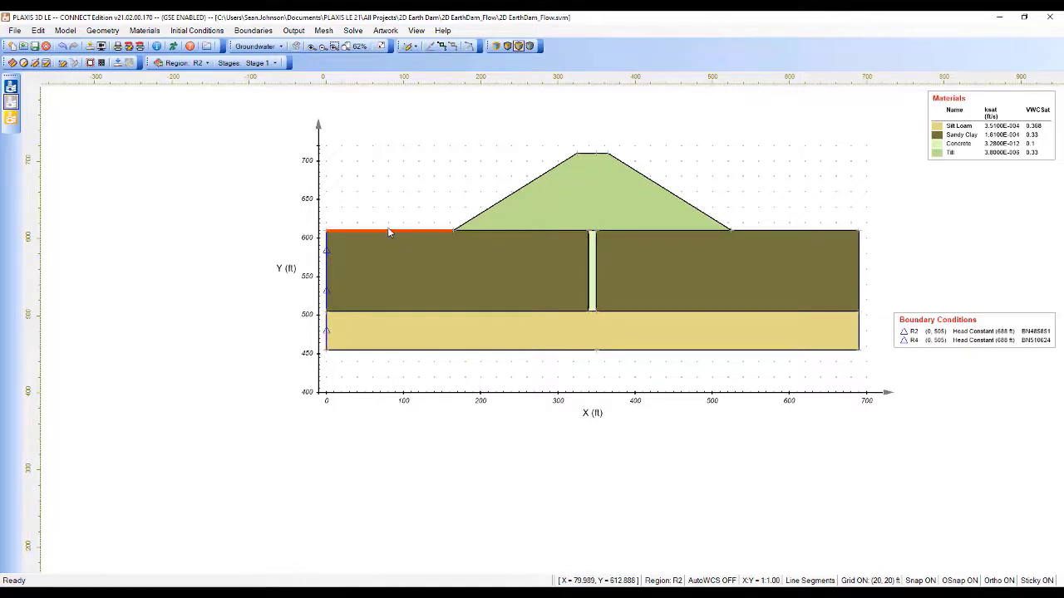
{"action": "right_click", "coordinate": [389, 231]}
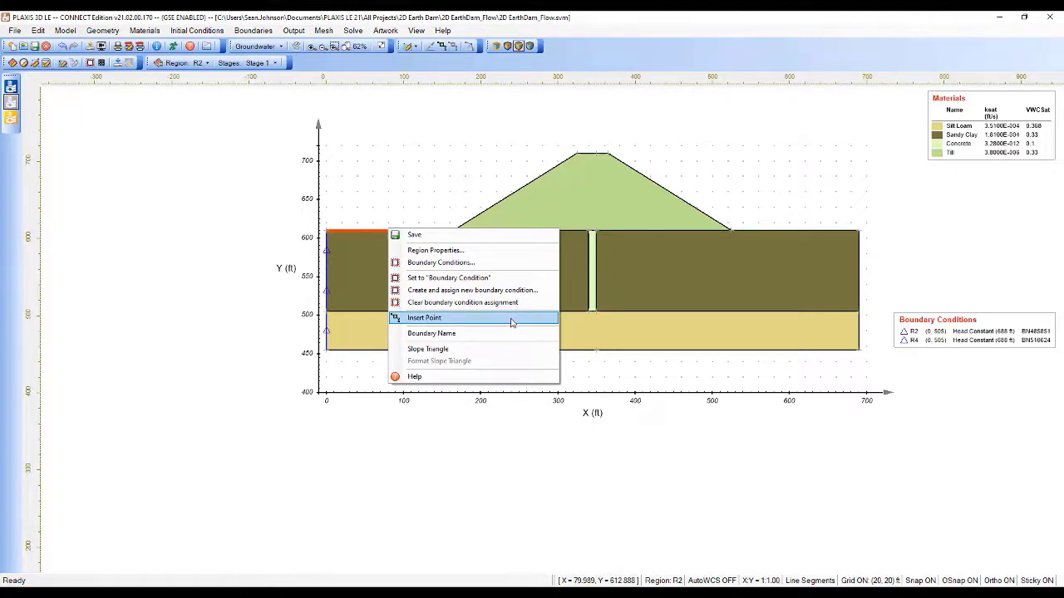
{"action": "left_click", "coordinate": [503, 277]}
{"action": "left_click", "coordinate": [488, 215]}
{"action": "right_click", "coordinate": [489, 215]}
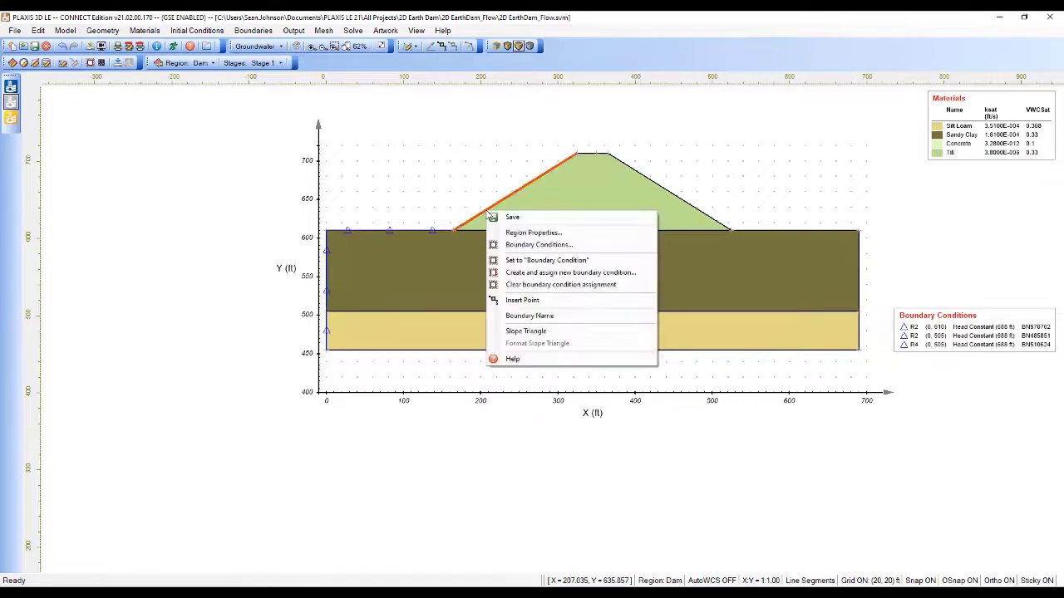
{"action": "left_click", "coordinate": [572, 260]}
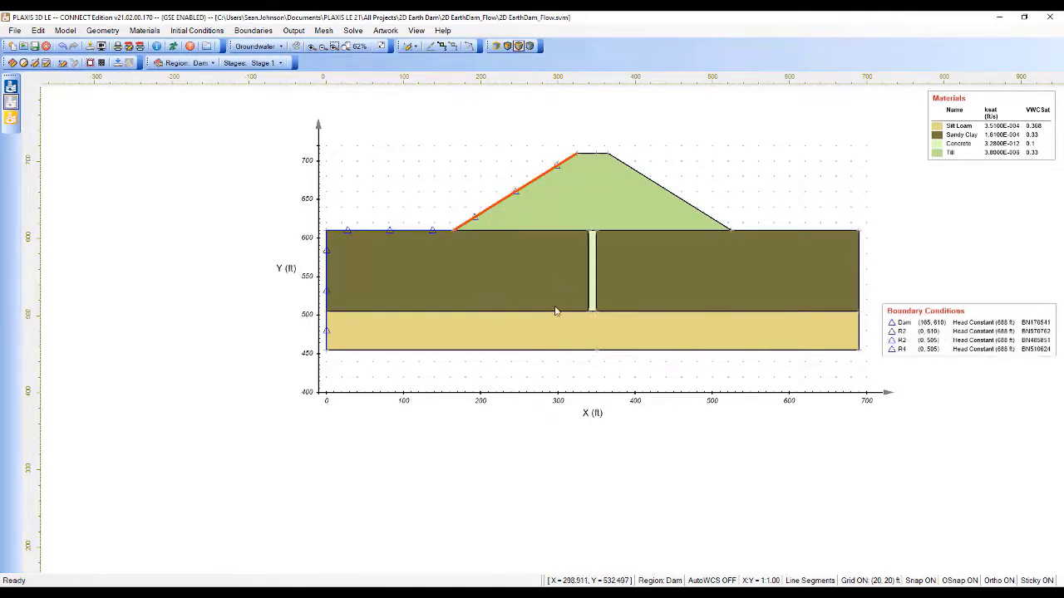
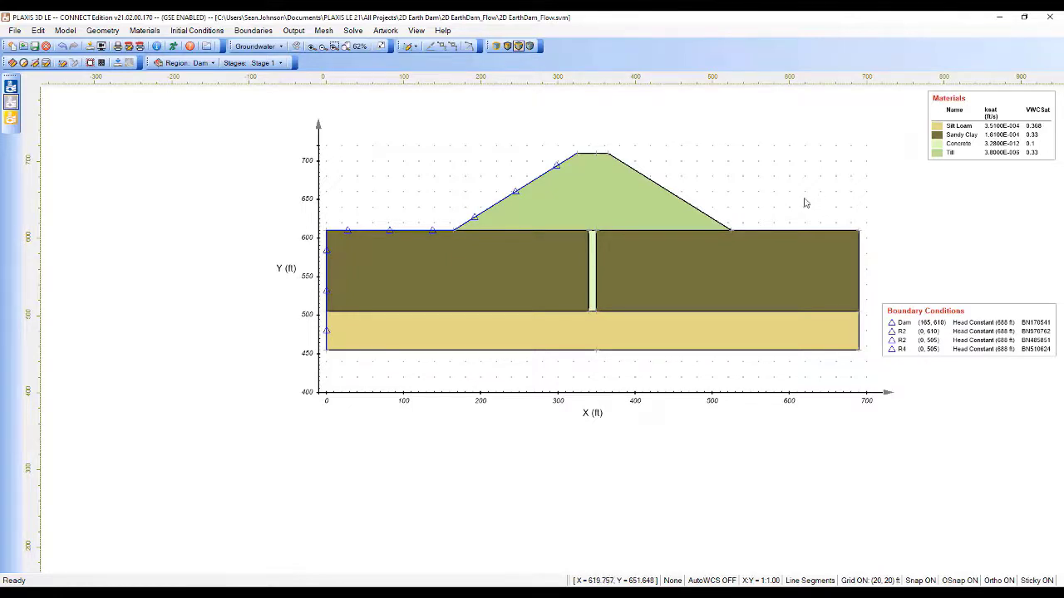
- Create a new constant head boundary condition of 580 ft on the dam's downstream slope
{"action": "left_click", "coordinate": [679, 202]}
{"action": "right_click", "coordinate": [679, 201]}
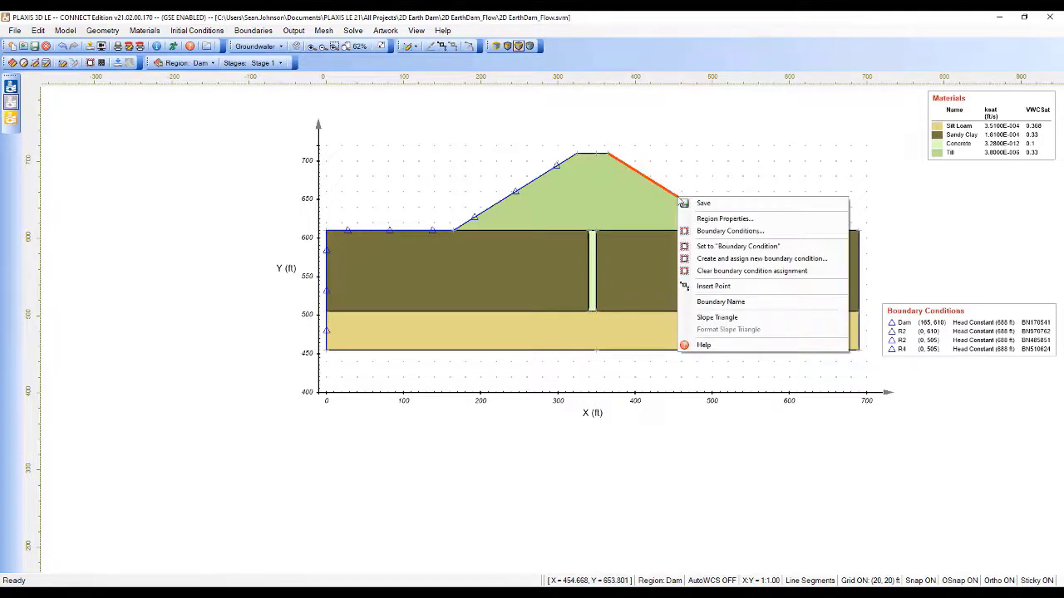
{"action": "left_click", "coordinate": [736, 259]}
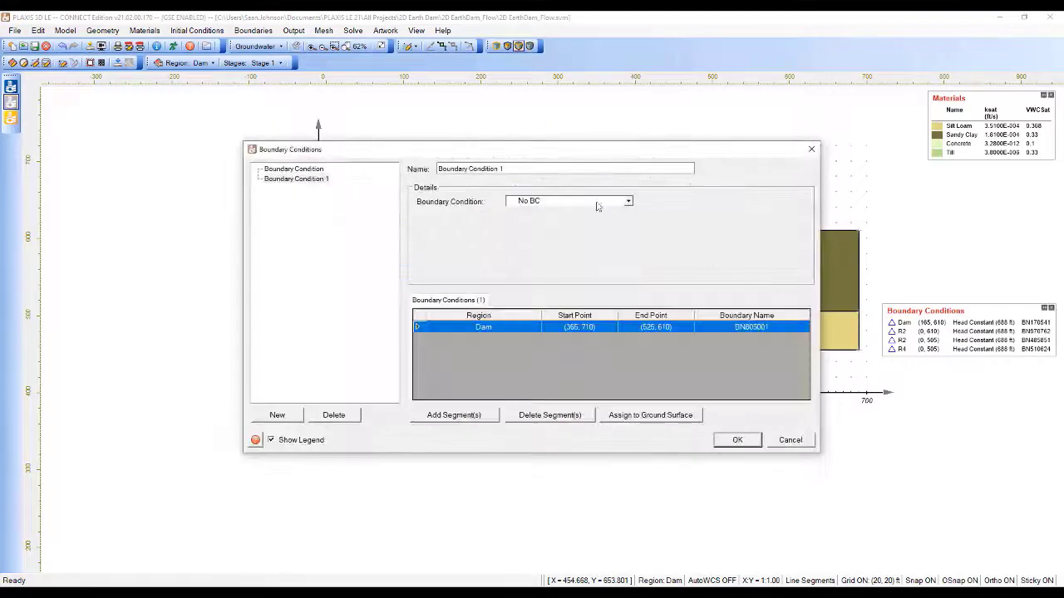
{"action": "left_click", "coordinate": [597, 204]}
{"action": "left_click", "coordinate": [511, 238]}
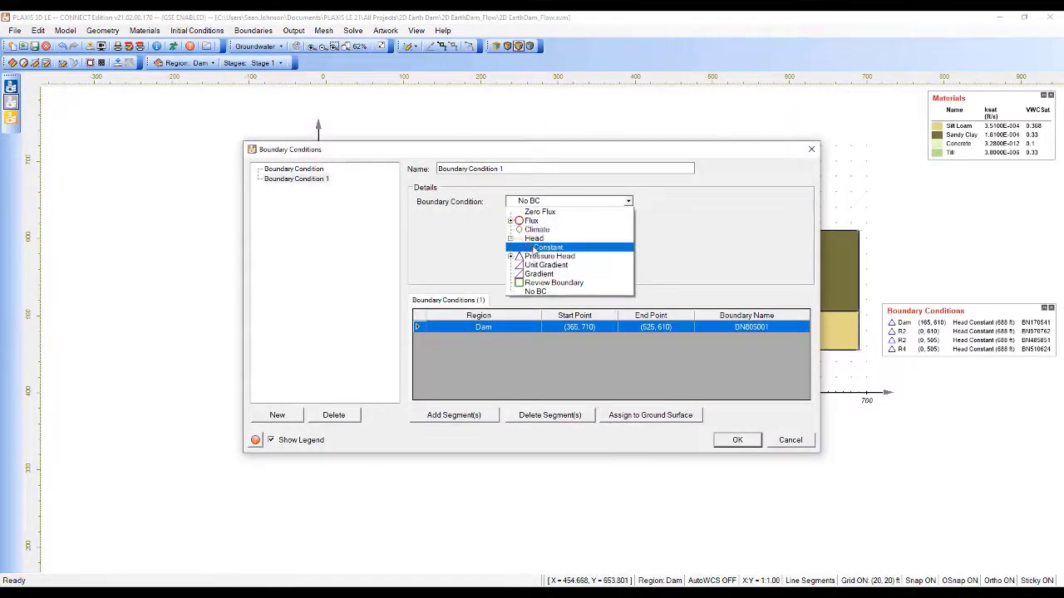
{"action": "left_click", "coordinate": [540, 247]}
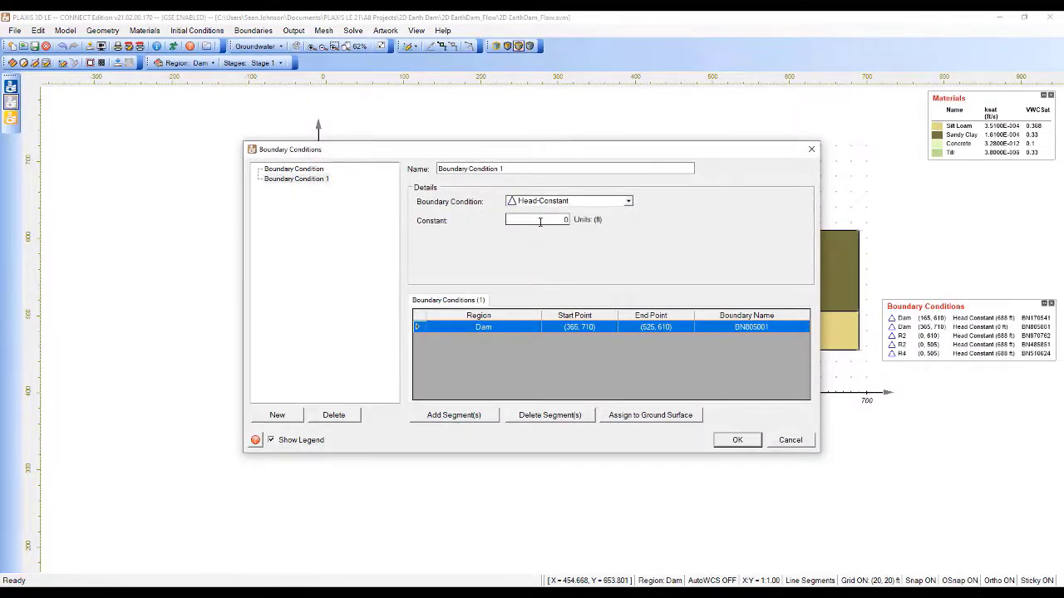
{"action": "left_click", "coordinate": [540, 221]}
{"action": "type", "text": "580"}
{"action": "left_click", "coordinate": [737, 441]}
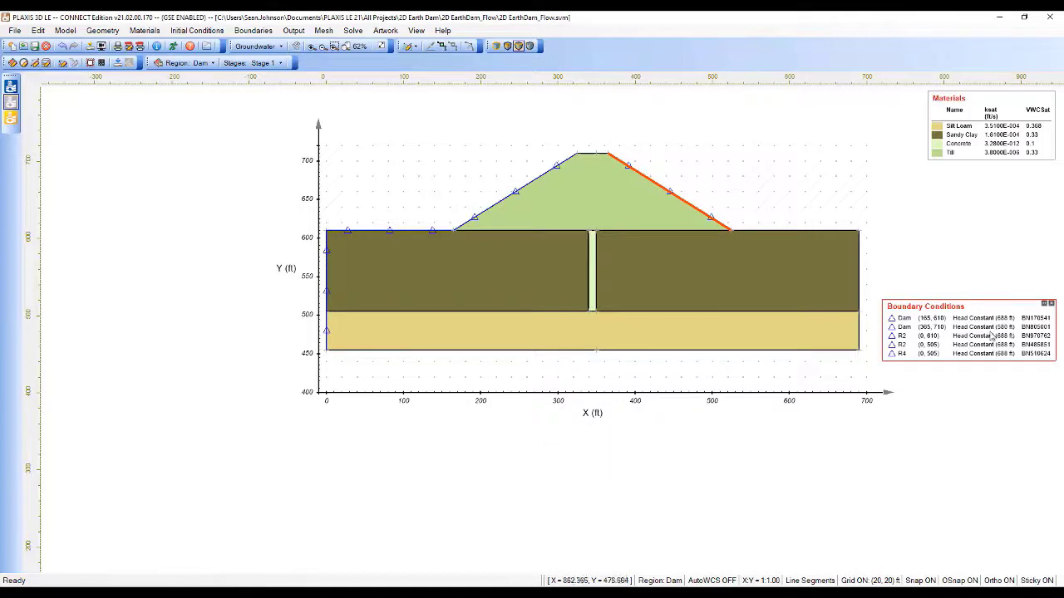
- Assign the existing 580 ft head boundary condition to the downstream ground surface of R2 and the downstream vertical edges of R2 and R4
{"action": "right_click", "coordinate": [791, 232]}
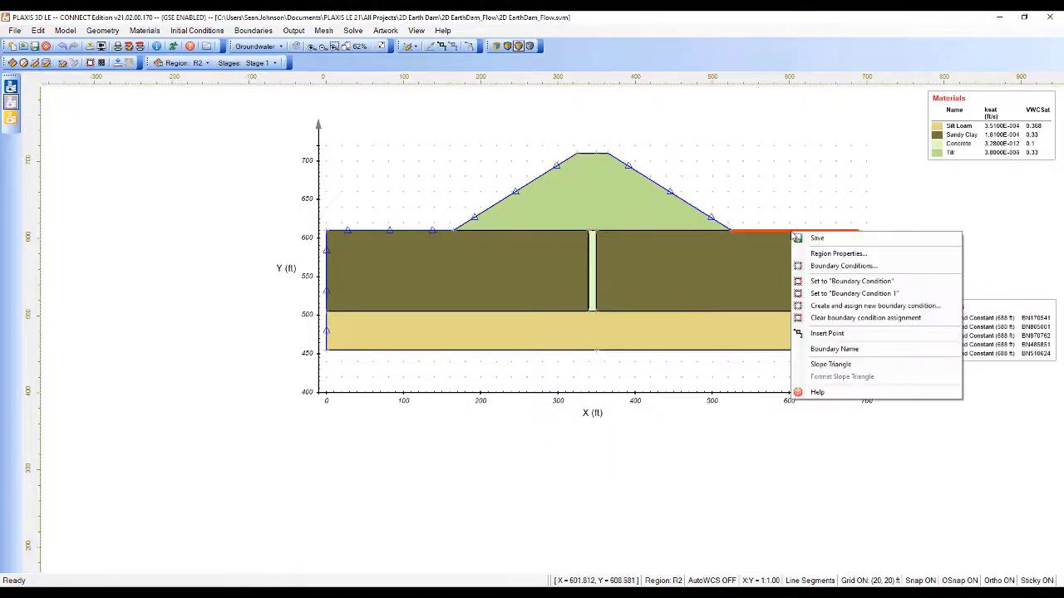
{"action": "left_click", "coordinate": [868, 294]}
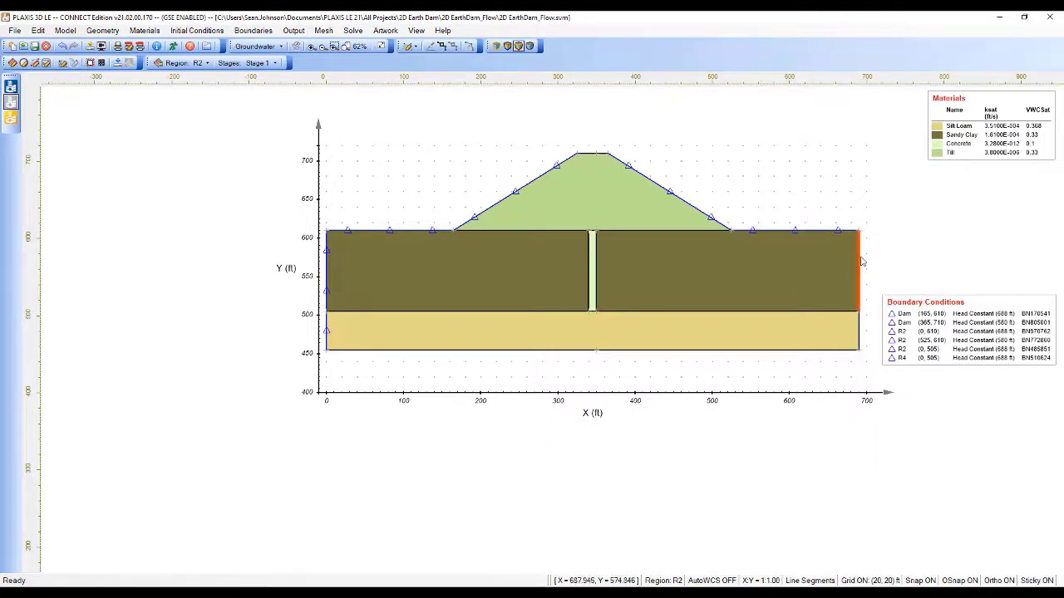
{"action": "right_click", "coordinate": [861, 259]}
{"action": "left_click", "coordinate": [972, 320]}
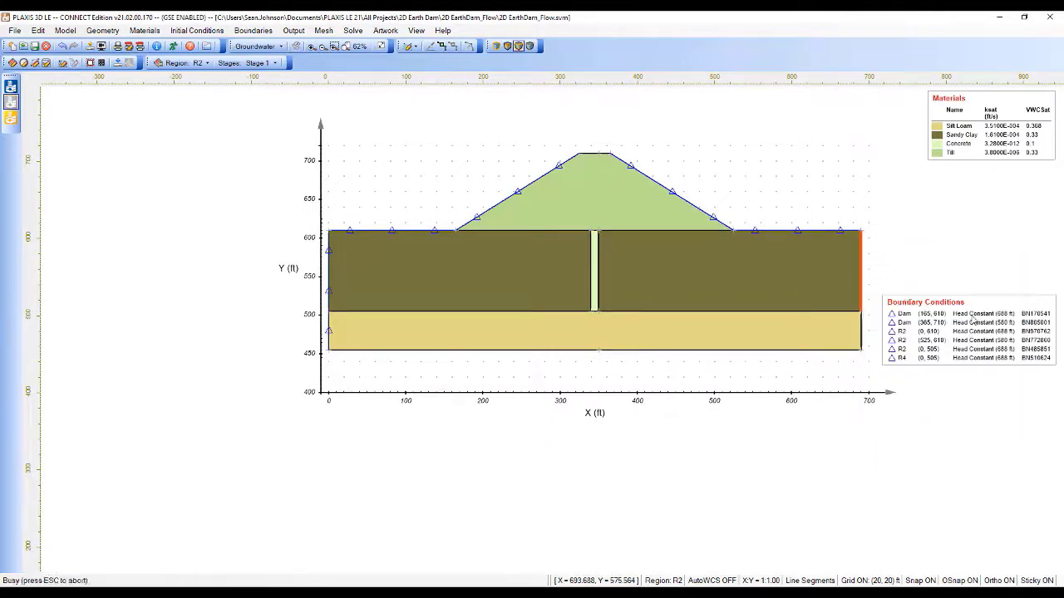
{"action": "right_click", "coordinate": [863, 334]}
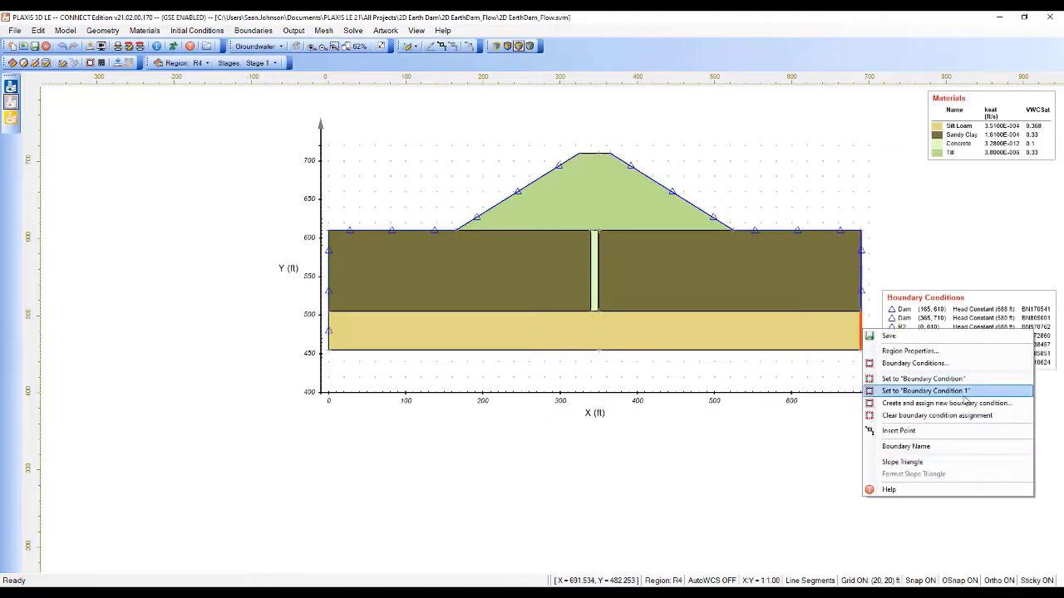
{"action": "left_click", "coordinate": [923, 390]}
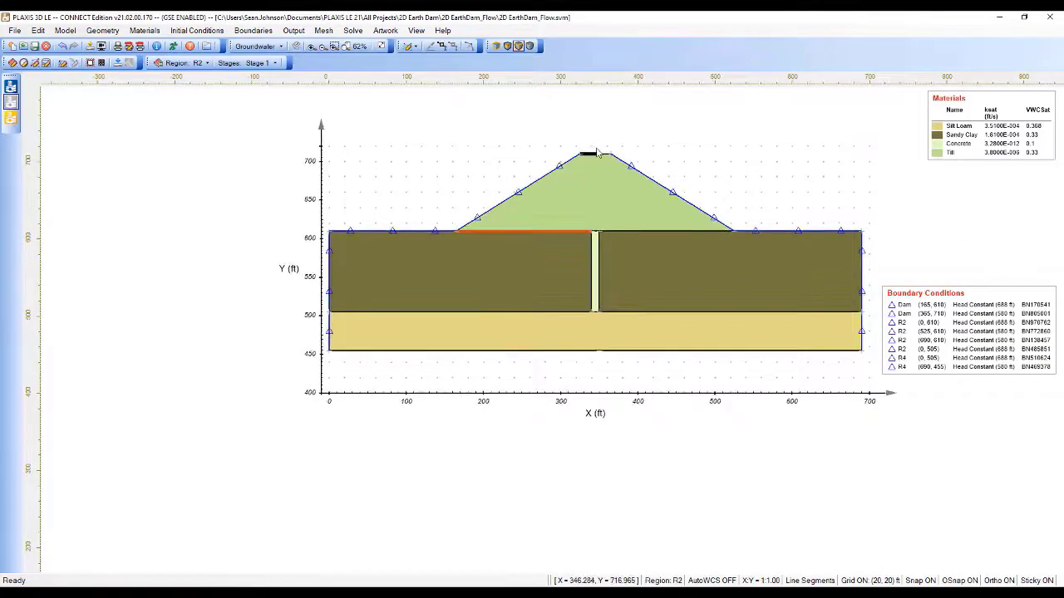
- Create a new Zero Flux boundary condition on the dam crest segment from (325, 710) to (350, 710)
{"action": "scroll", "coordinate": [596, 153], "scroll_direction": "up", "scroll_amount": 4}
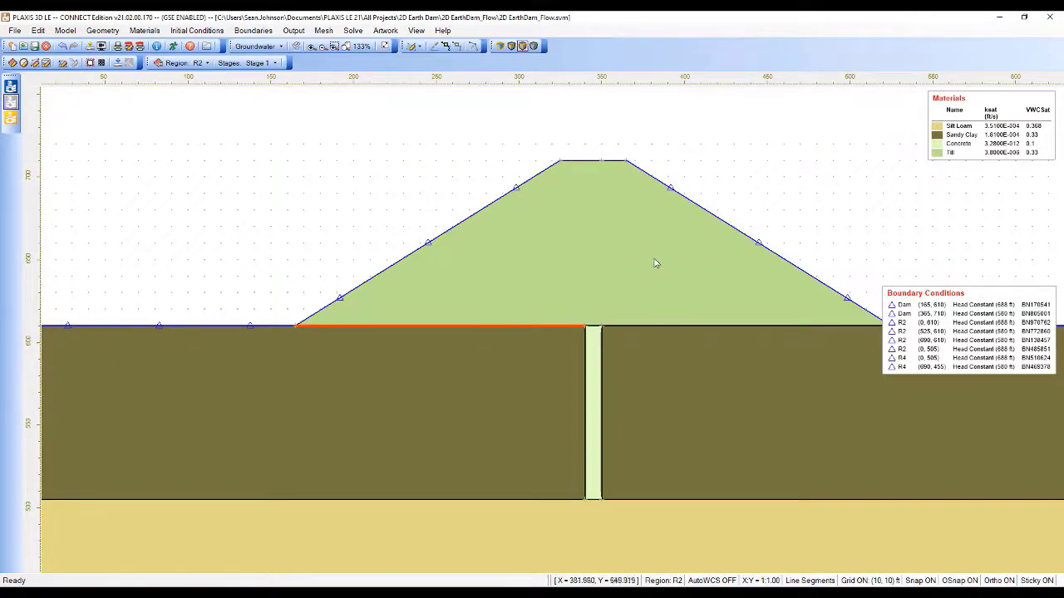
{"action": "left_click", "coordinate": [770, 104]}
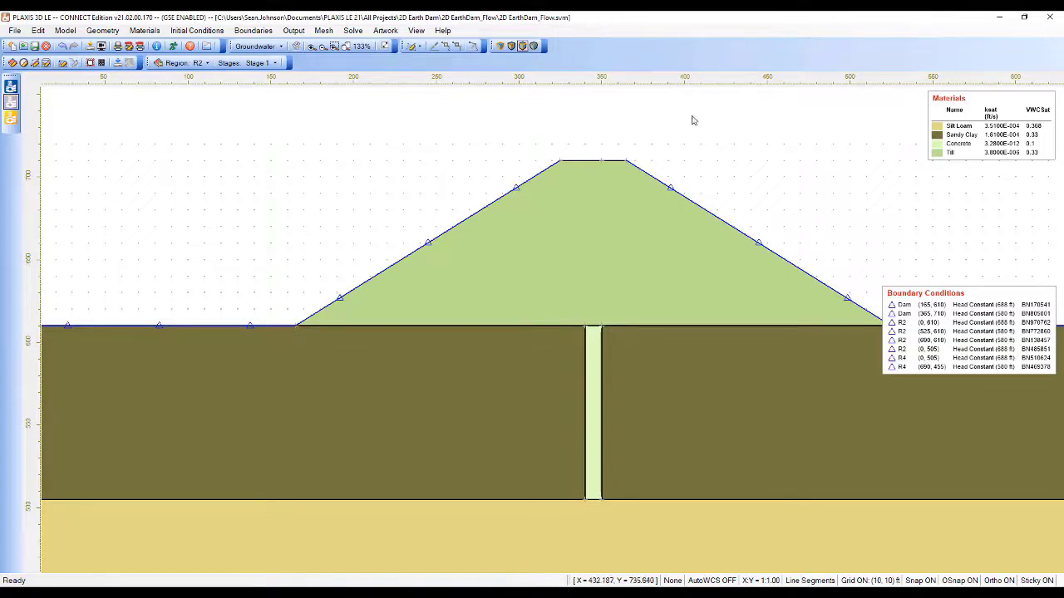
{"action": "left_click", "coordinate": [582, 161]}
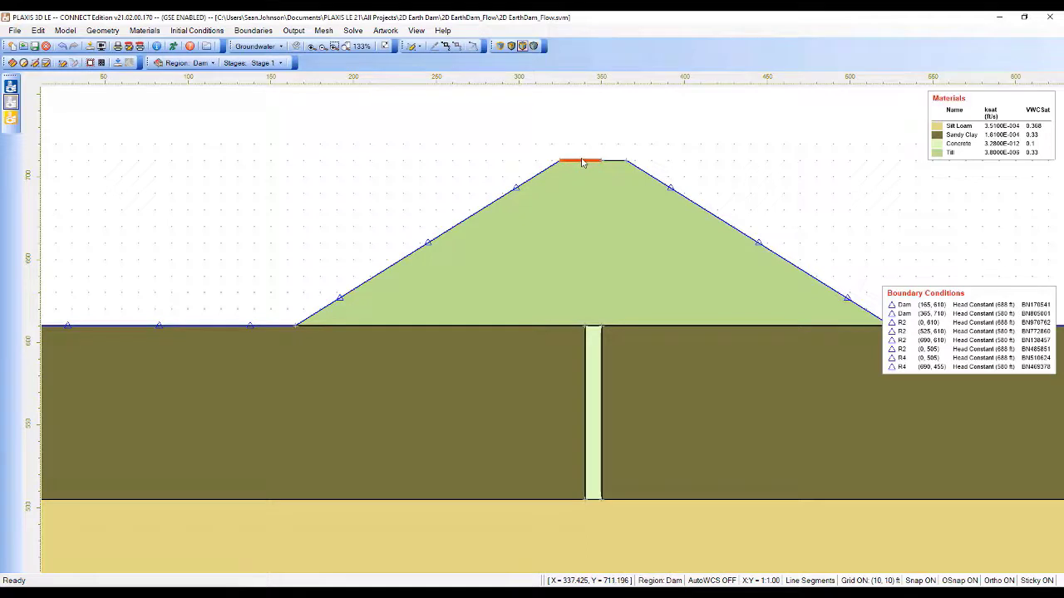
{"action": "right_click", "coordinate": [582, 163]}
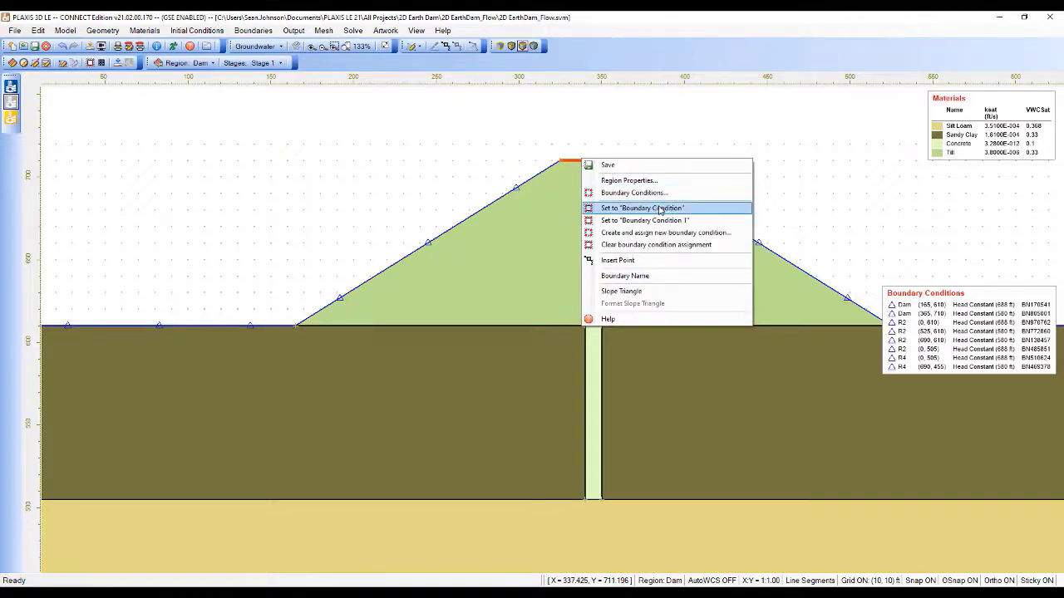
{"action": "left_click", "coordinate": [680, 234]}
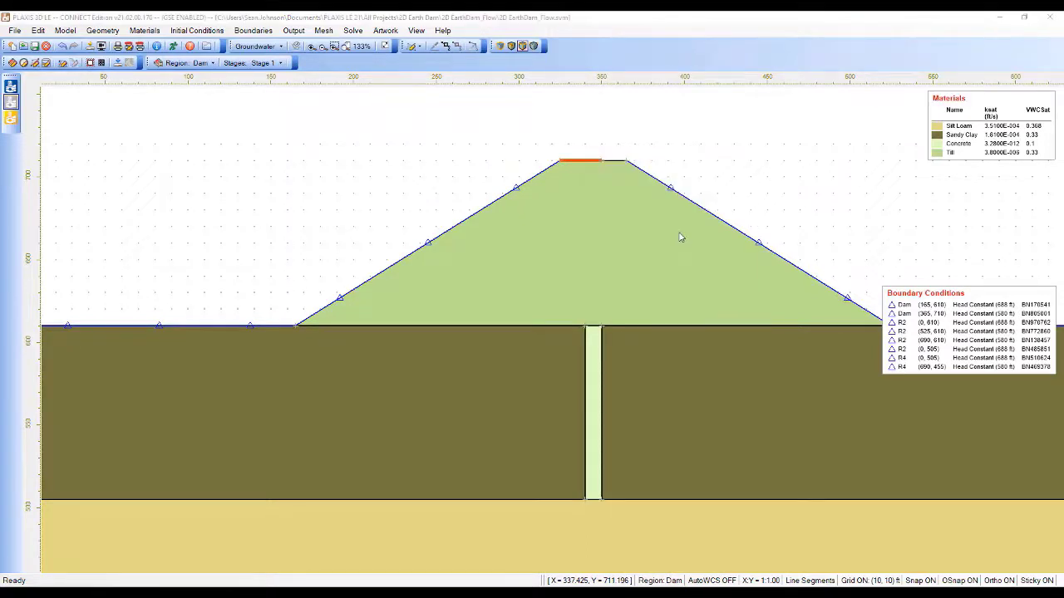
{"action": "left_click", "coordinate": [611, 202]}
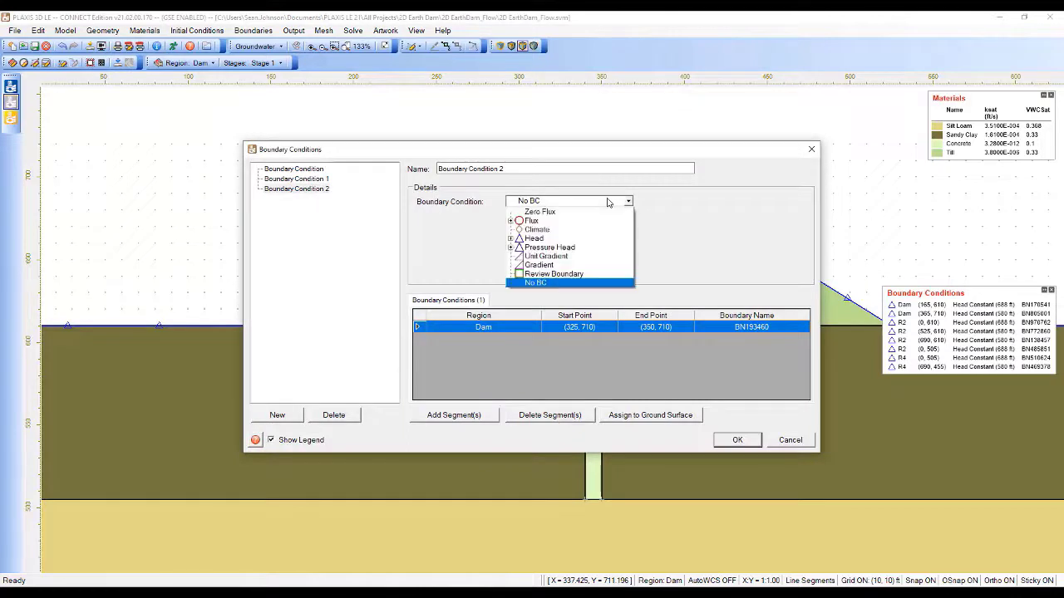
{"action": "left_click", "coordinate": [552, 213]}
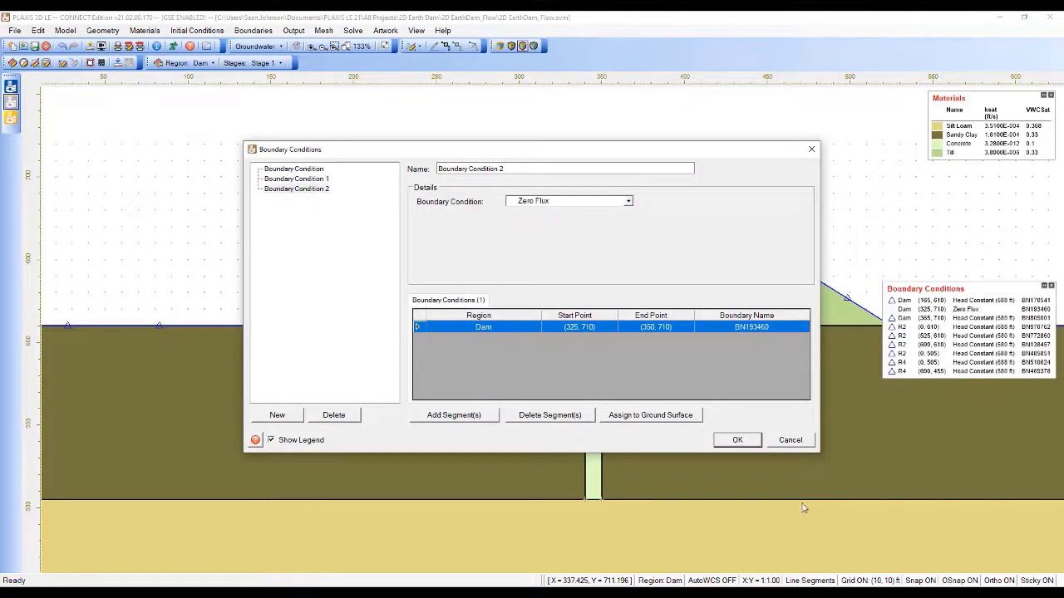
{"action": "left_click", "coordinate": [734, 440]}
- Assign the existing Zero Flux boundary condition to the remaining downstream segment of the dam crest
{"action": "left_click", "coordinate": [620, 160]}
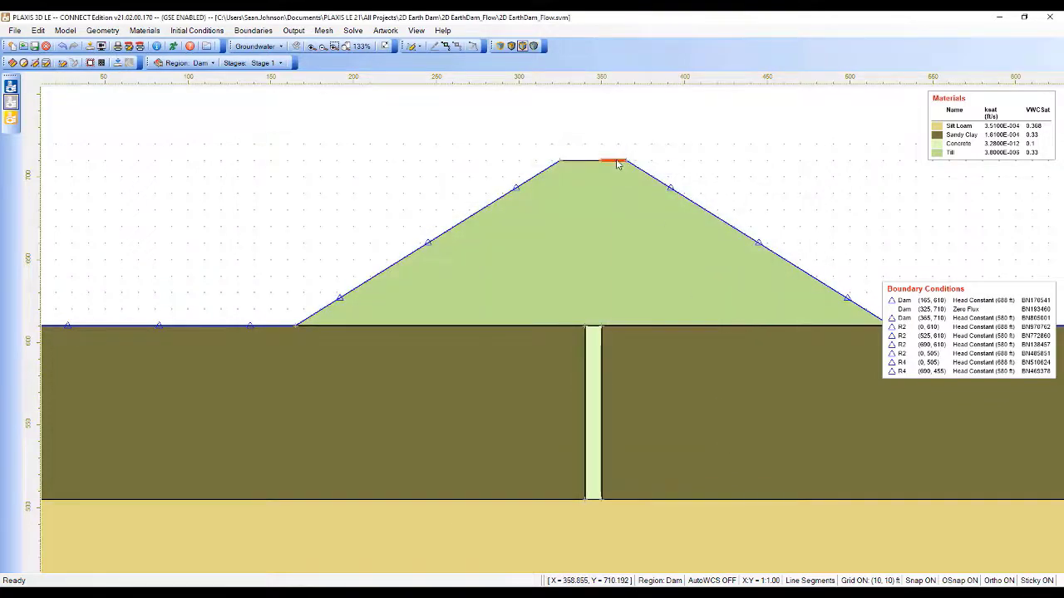
{"action": "right_click", "coordinate": [619, 160]}
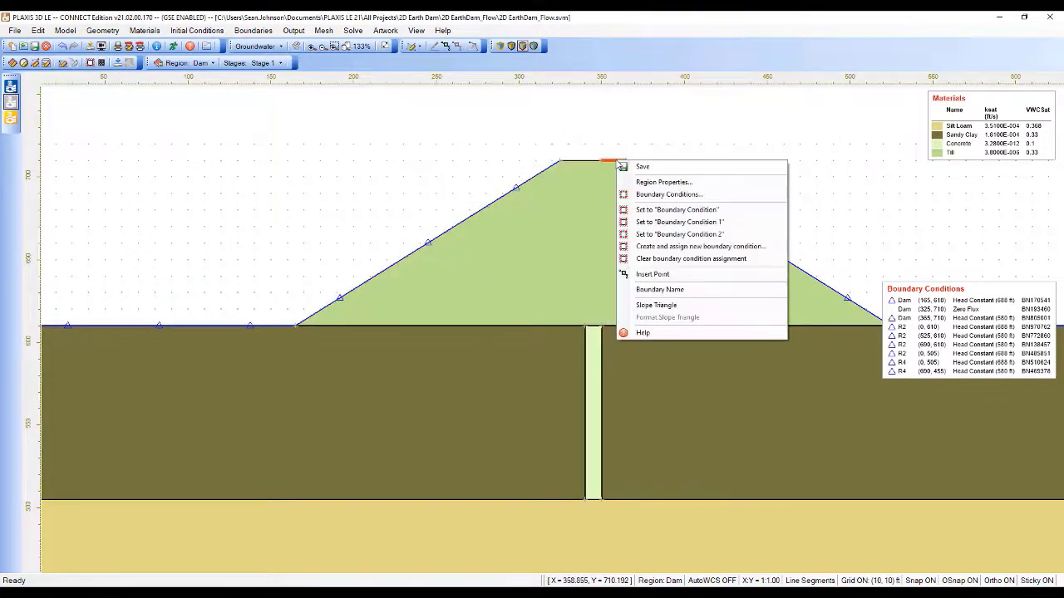
{"action": "left_click", "coordinate": [680, 234]}
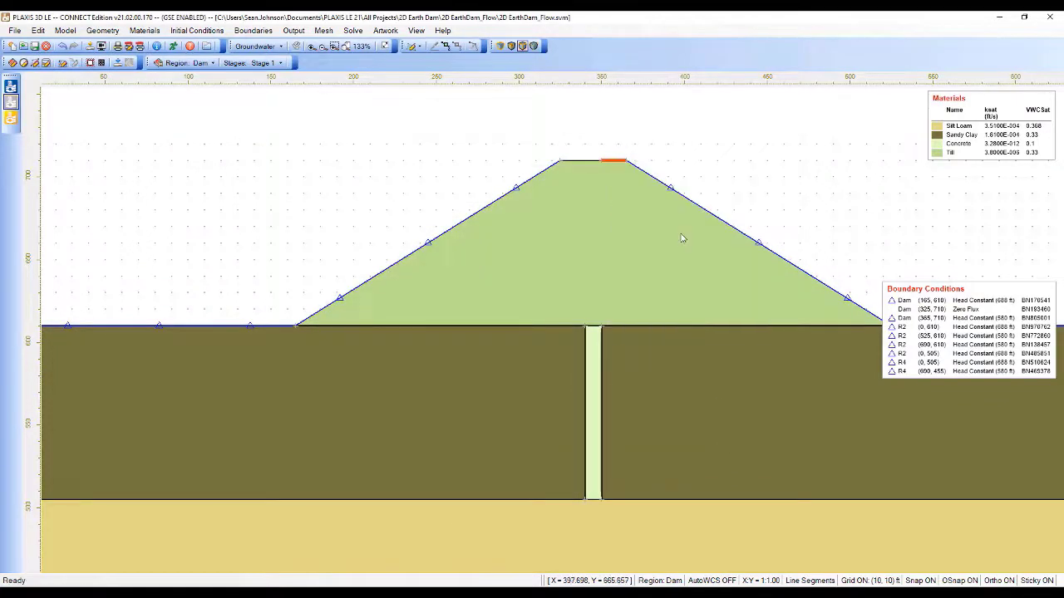
- Assign the Zero Flux boundary condition to the three segments along the dam's base, including the top of the concrete cutoff wall
{"action": "left_click", "coordinate": [501, 324]}
{"action": "right_click", "coordinate": [502, 325]}
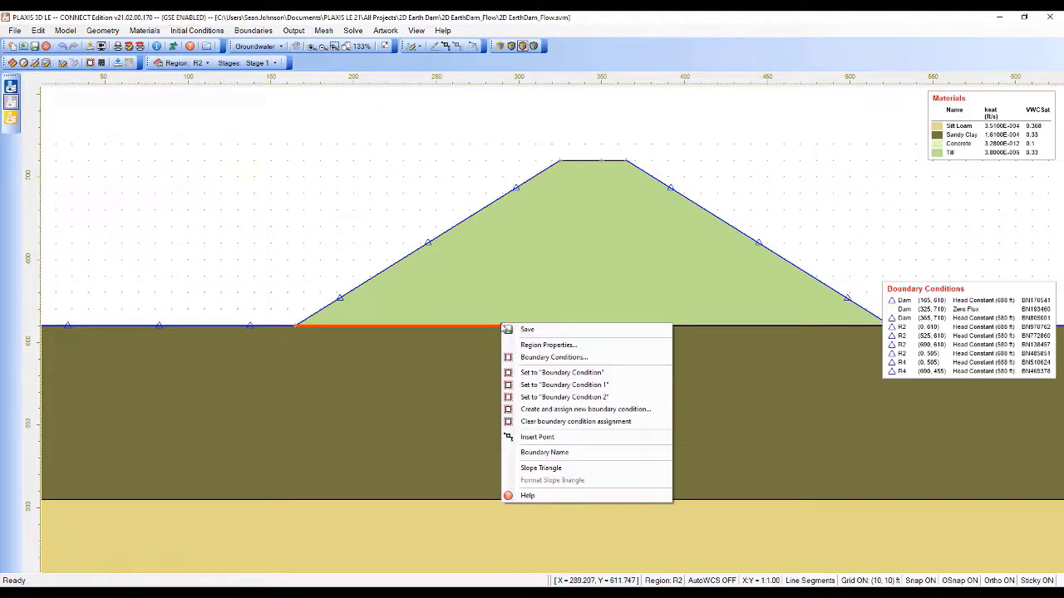
{"action": "left_click", "coordinate": [564, 398]}
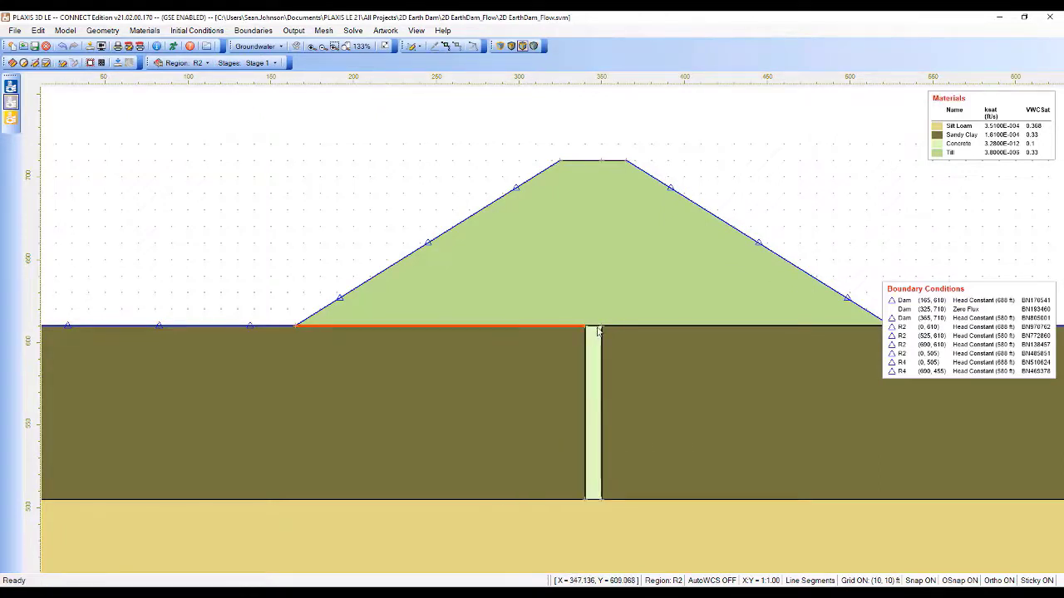
{"action": "left_click", "coordinate": [596, 328]}
{"action": "right_click", "coordinate": [597, 328]}
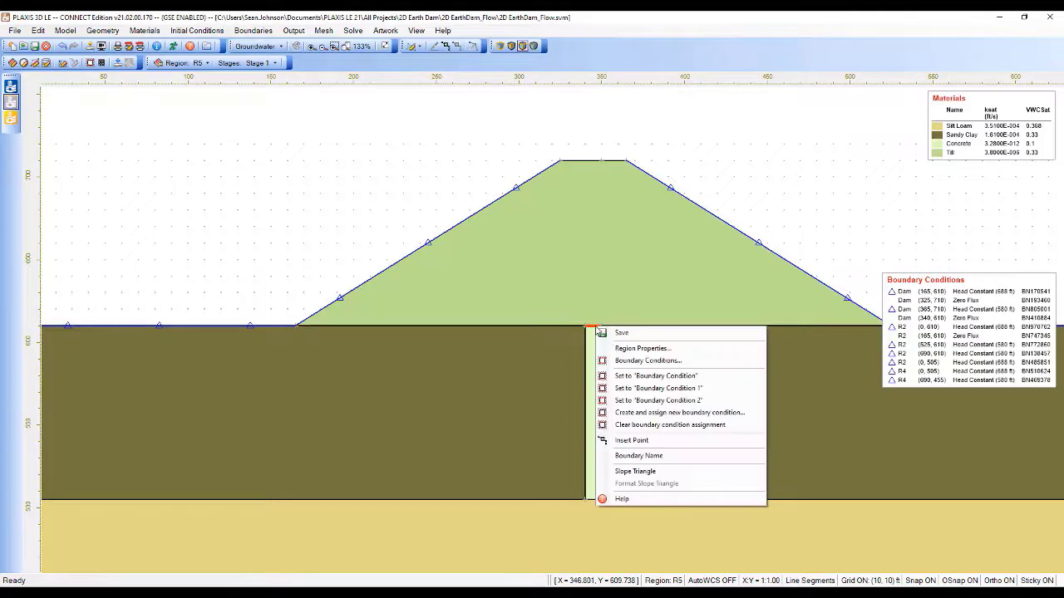
{"action": "left_click", "coordinate": [677, 402]}
{"action": "left_click", "coordinate": [651, 326]}
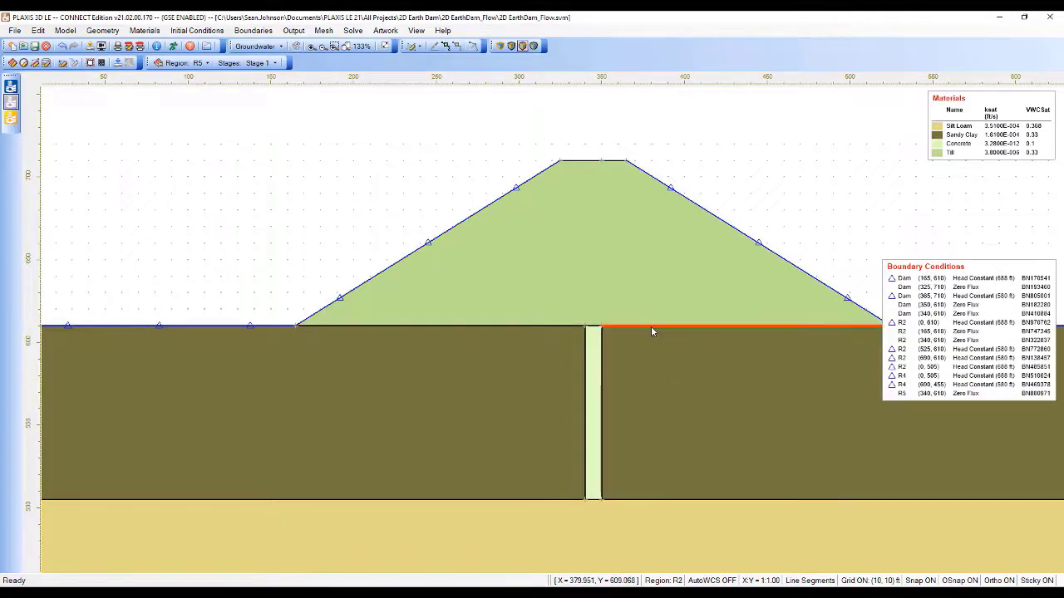
{"action": "right_click", "coordinate": [651, 326]}
{"action": "left_click", "coordinate": [767, 402]}
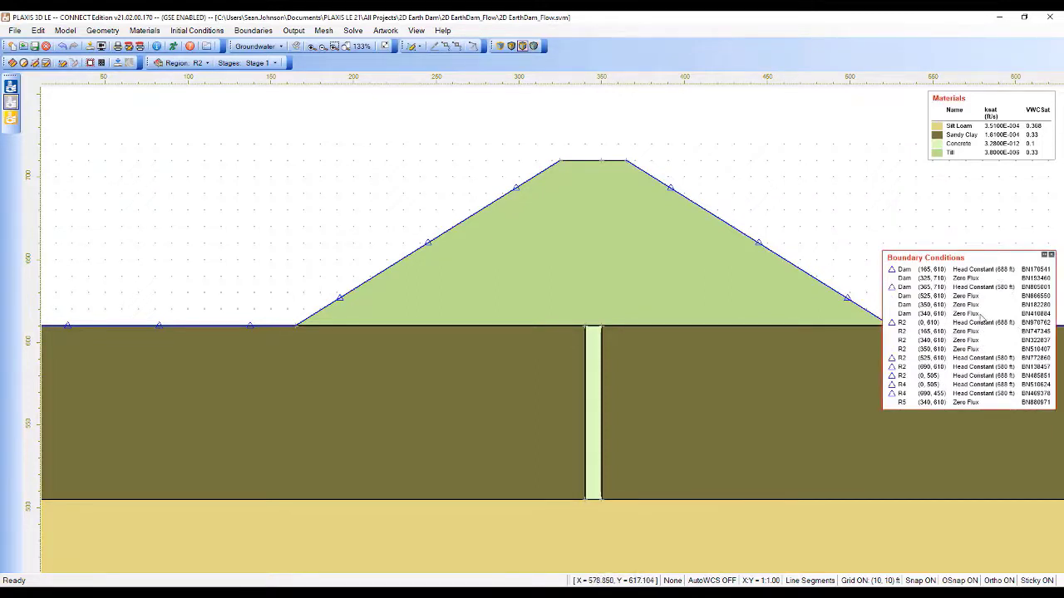
- Add a vertical flux section through the dam from (350, 610) to (350, 710)
{"action": "scroll", "coordinate": [610, 218], "scroll_direction": "down", "scroll_amount": 3}
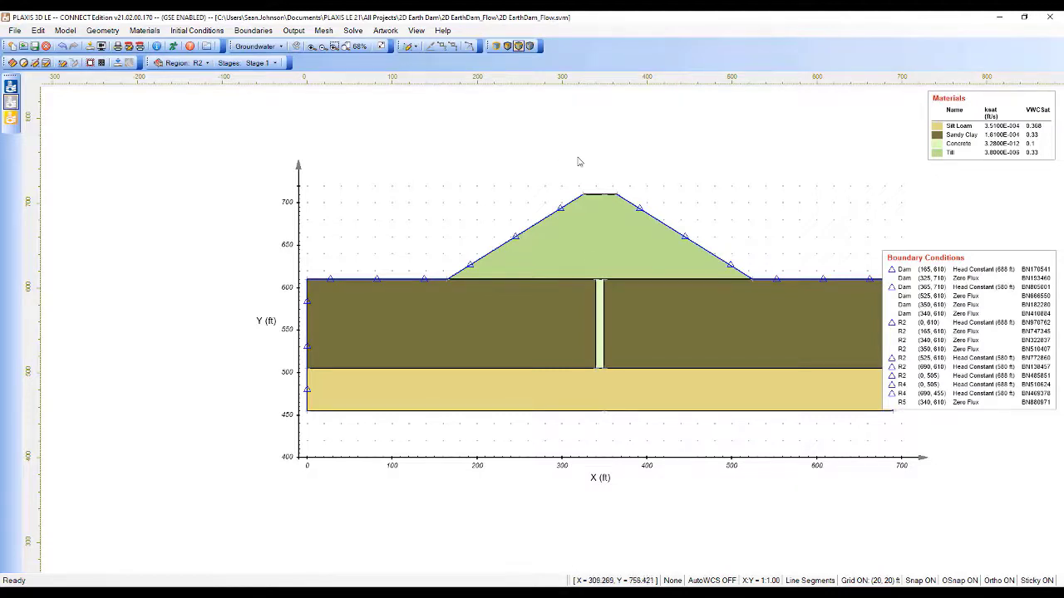
{"action": "left_click", "coordinate": [323, 31]}
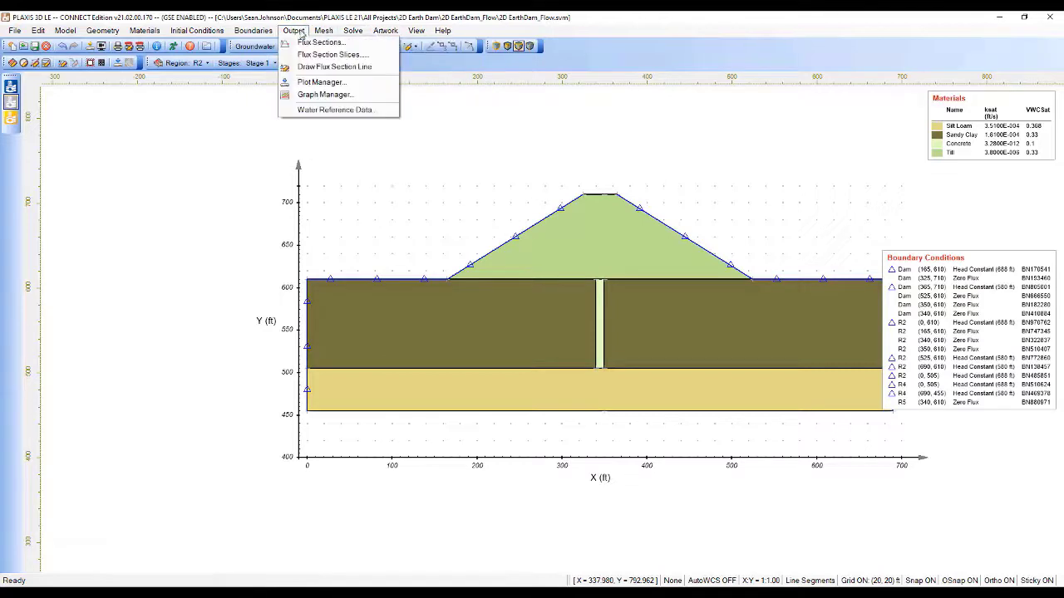
{"action": "left_click", "coordinate": [322, 43]}
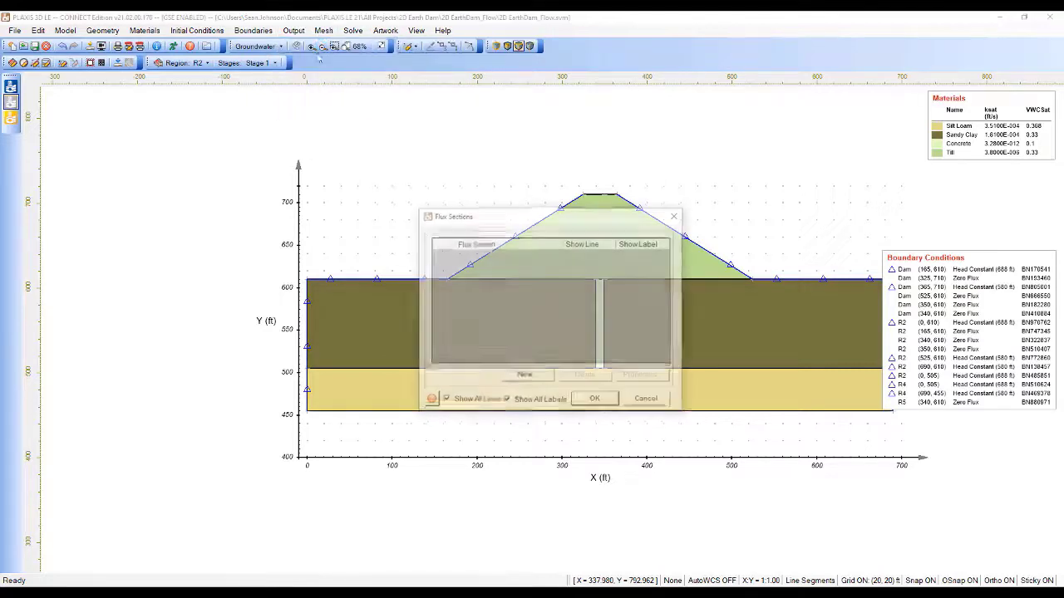
{"action": "left_click", "coordinate": [525, 378]}
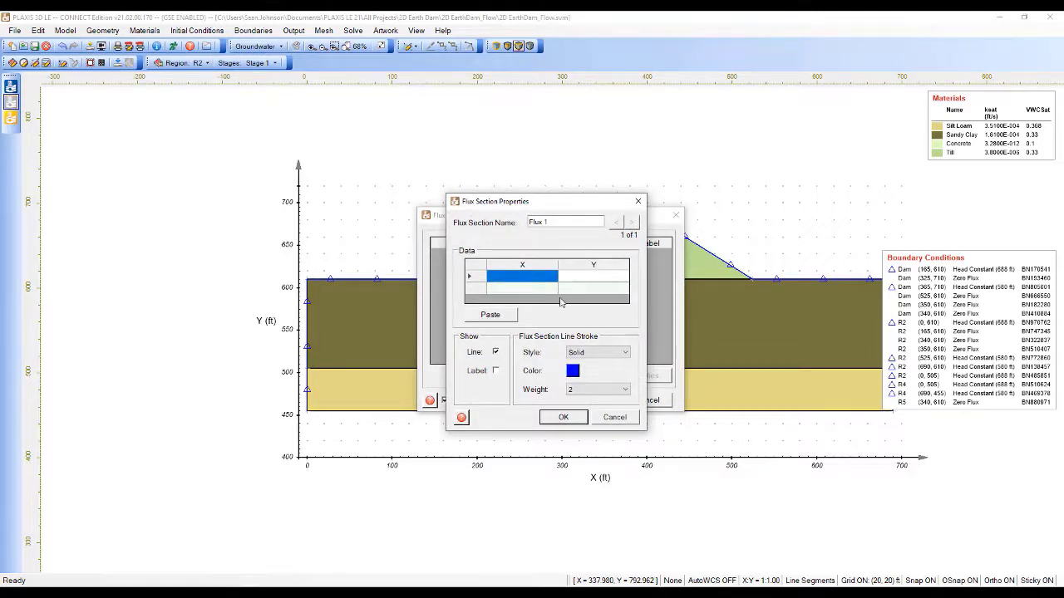
{"action": "left_click", "coordinate": [538, 278]}
{"action": "type", "text": "350"}
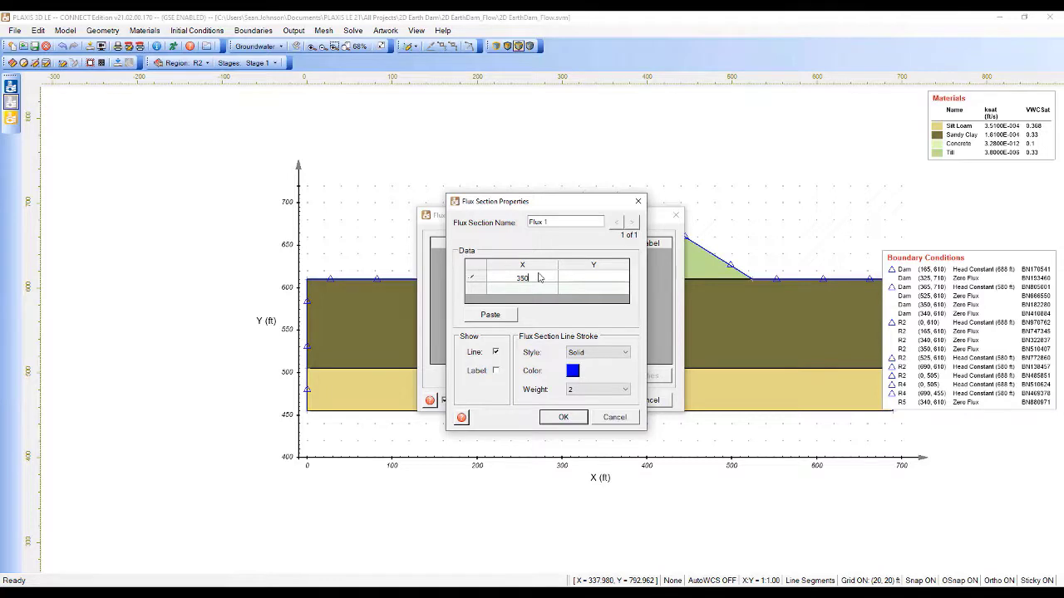
{"action": "key", "text": "Tab"}
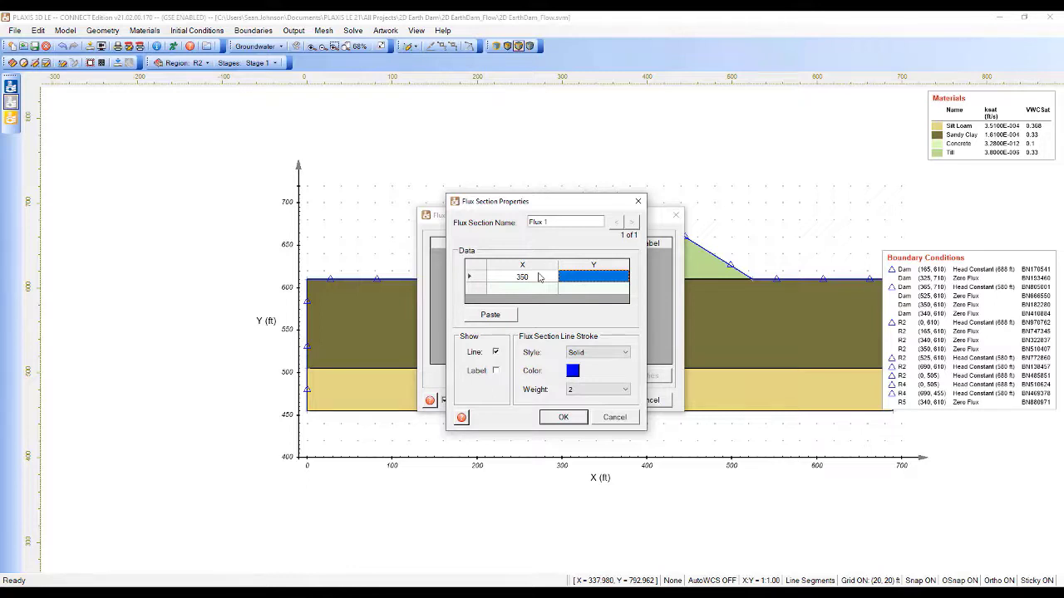
{"action": "type", "text": "610"}
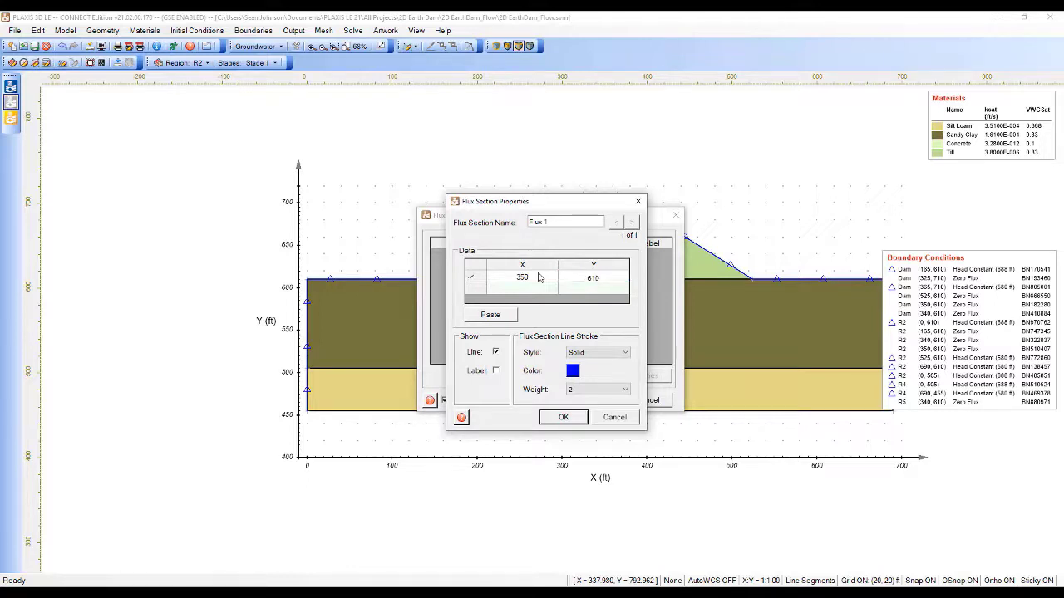
{"action": "left_click", "coordinate": [520, 291]}
{"action": "left_click", "coordinate": [526, 291]}
{"action": "type", "text": "350"}
{"action": "key", "text": "Tab"}
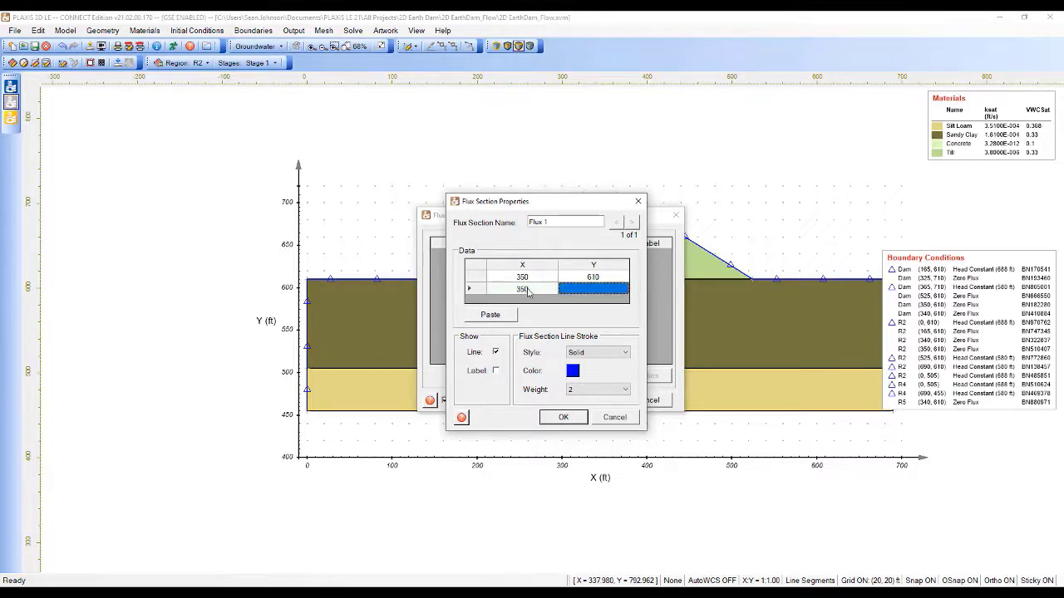
{"action": "type", "text": "710"}
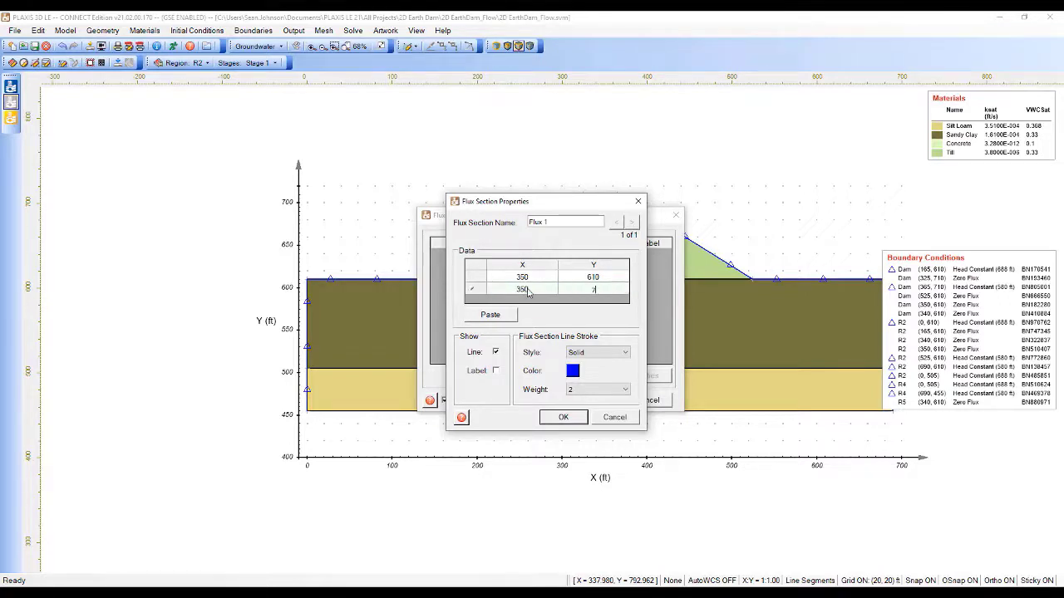
{"action": "left_click", "coordinate": [563, 417]}
- Add a second vertical flux section through the Silt Loam layer from (350, 455) to (350, 505) and accept the flux sections
{"action": "left_click", "coordinate": [535, 384]}
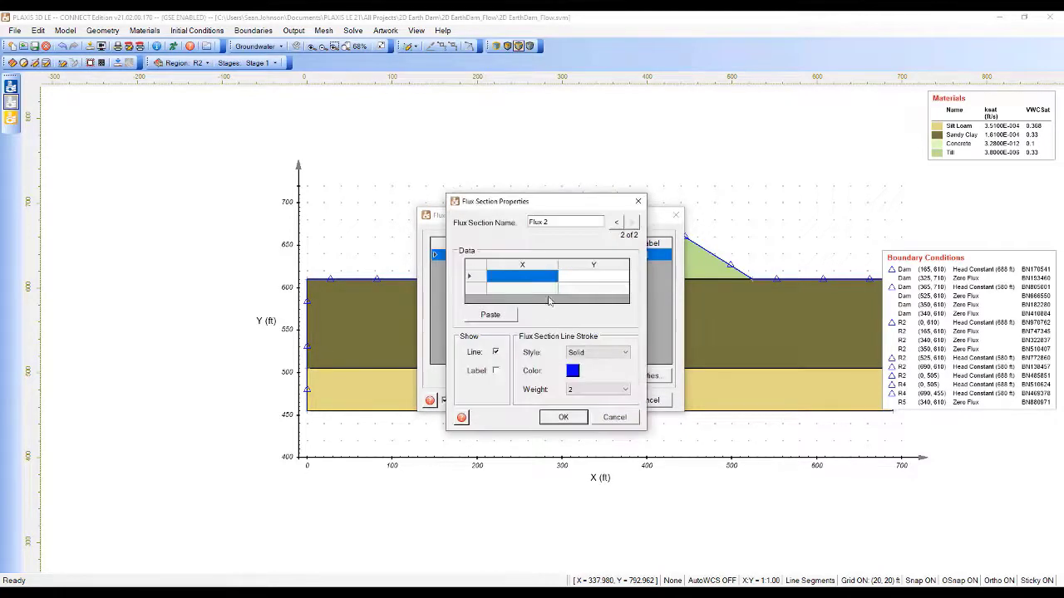
{"action": "left_click", "coordinate": [546, 279]}
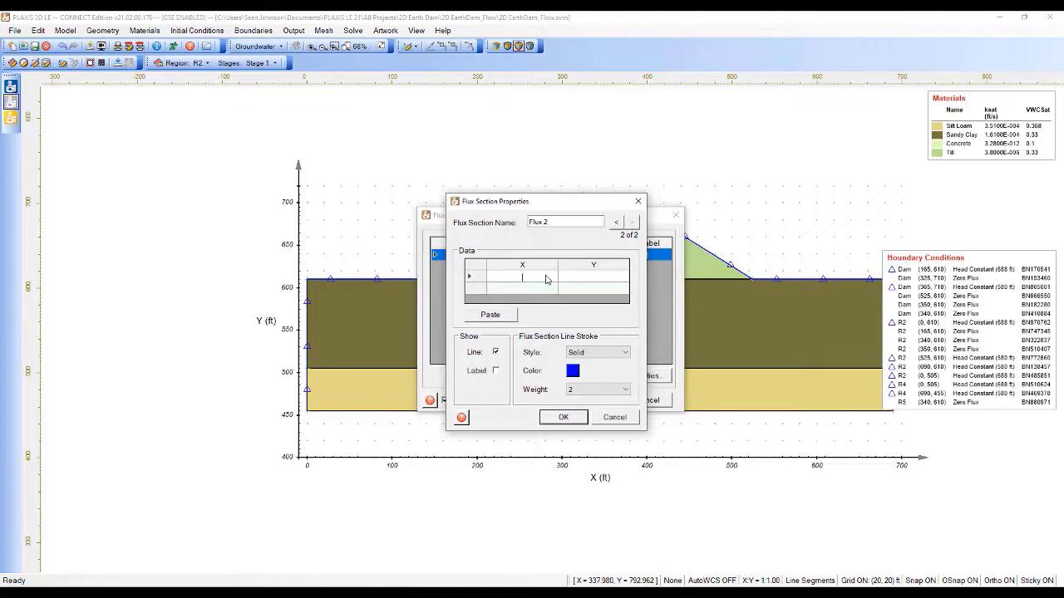
{"action": "type", "text": "350"}
{"action": "key", "text": "Tab"}
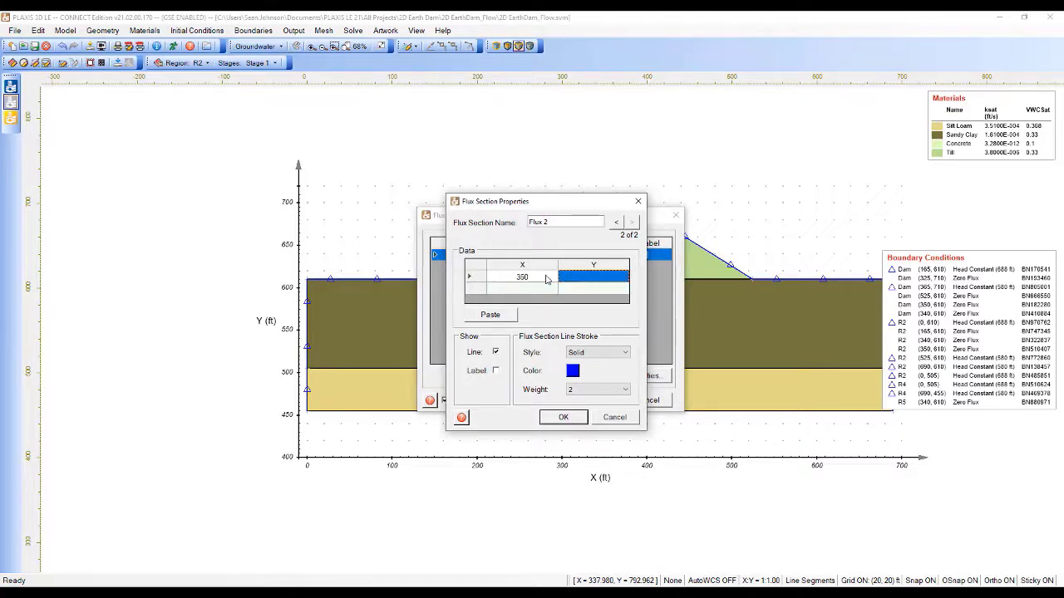
{"action": "type", "text": "455"}
{"action": "key", "text": "Tab"}
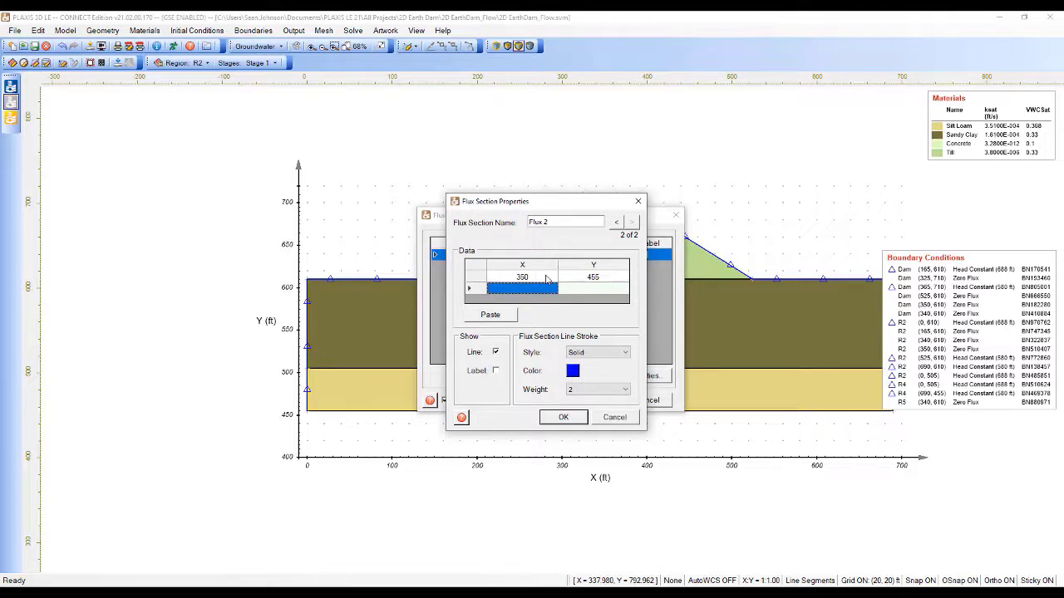
{"action": "type", "text": "30"}
{"action": "type", "text": "0"}
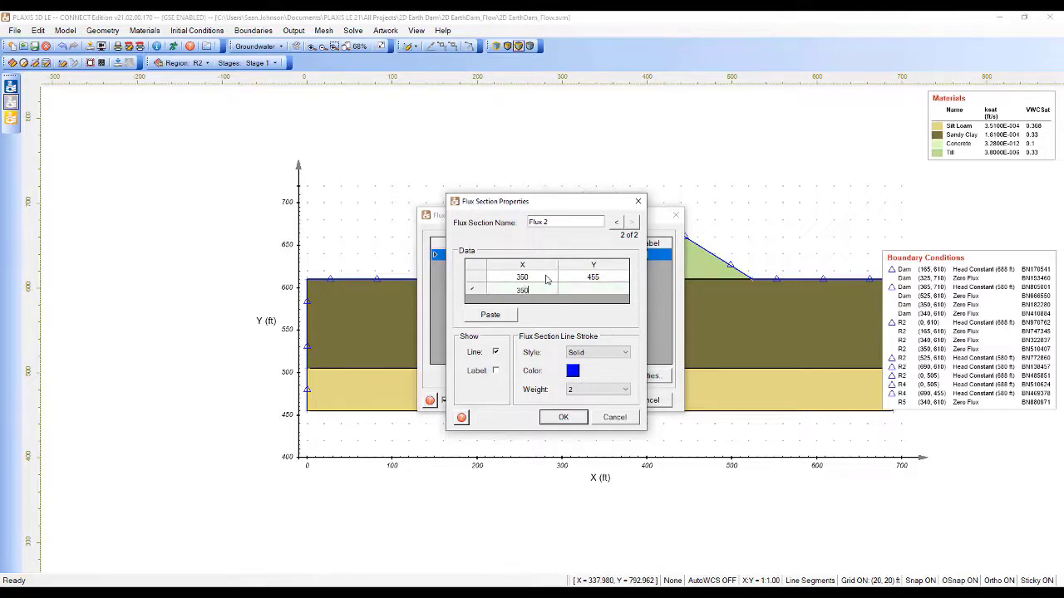
{"action": "key", "text": "Tab"}
{"action": "type", "text": "505"}
{"action": "left_click", "coordinate": [567, 418]}
{"action": "key", "text": "Return"}
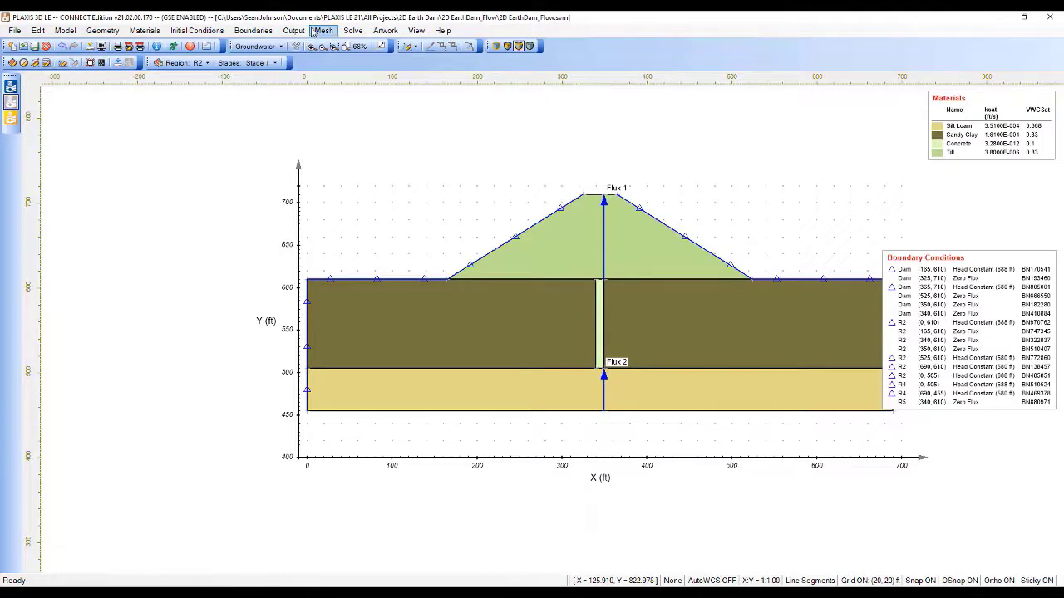
- Accept the global meshing settings with triangle elements and solve the dam's steady-state groundwater model
{"action": "left_click", "coordinate": [323, 30]}
{"action": "left_click", "coordinate": [331, 40]}
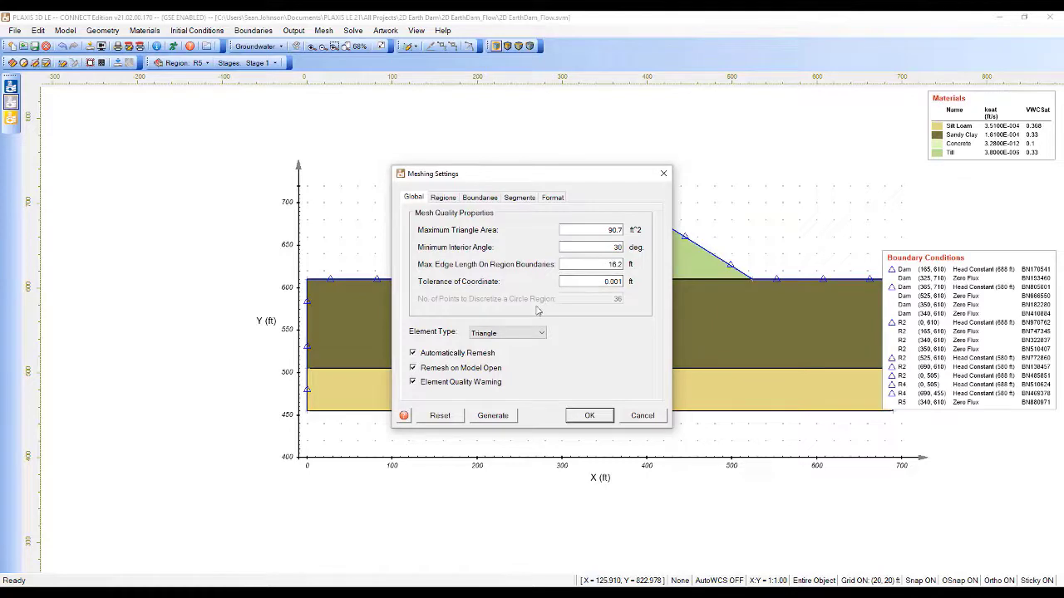
{"action": "left_click", "coordinate": [592, 420]}
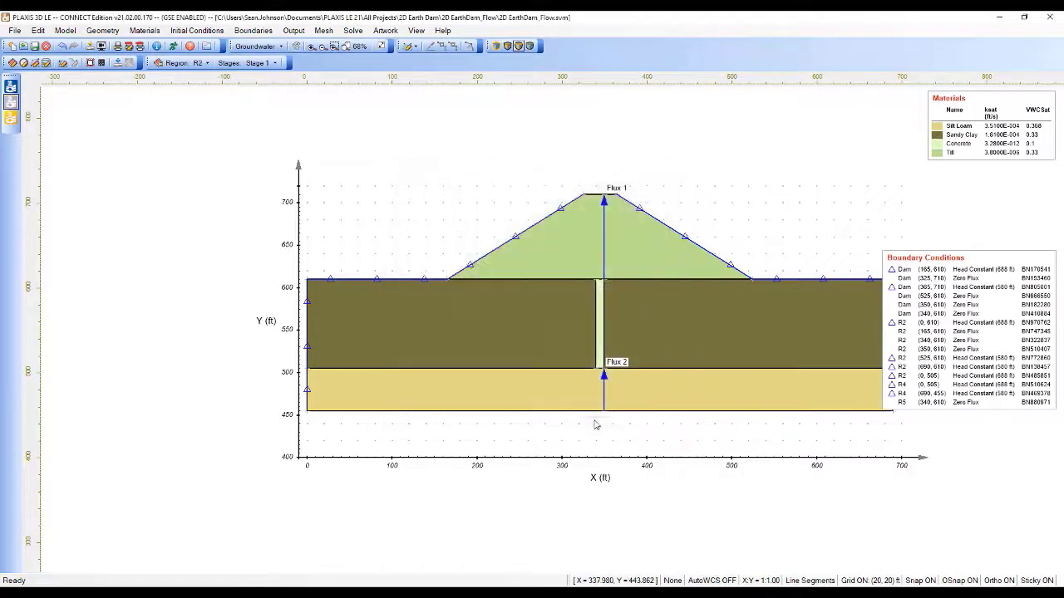
{"action": "left_click", "coordinate": [334, 31]}
{"action": "left_click", "coordinate": [344, 55]}
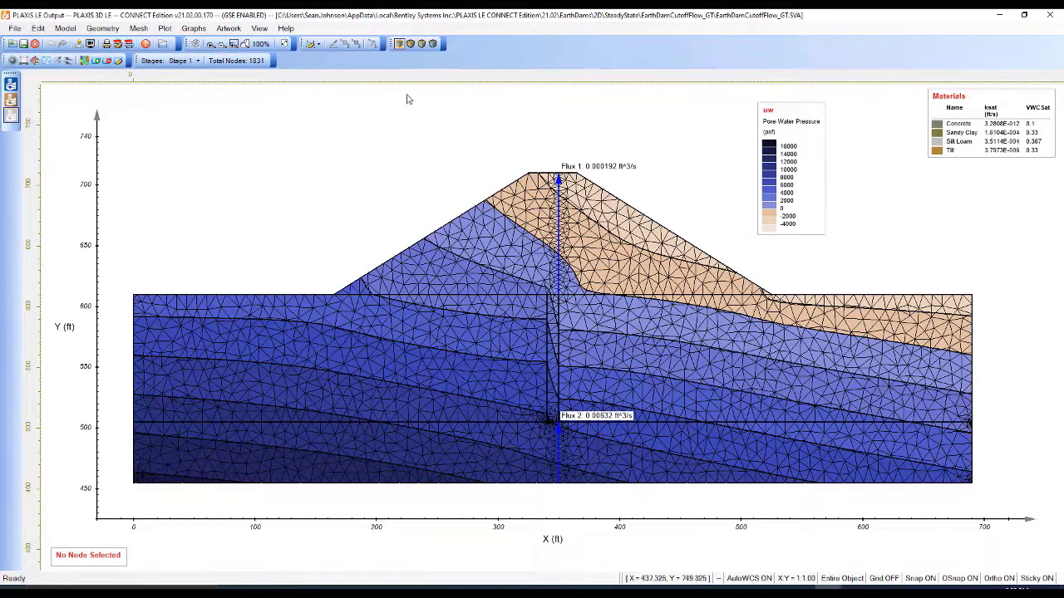
- Change the results contour variable to head (h) and apply the contour settings
{"action": "left_click", "coordinate": [133, 29]}
{"action": "mouse_move", "coordinate": [172, 31]}
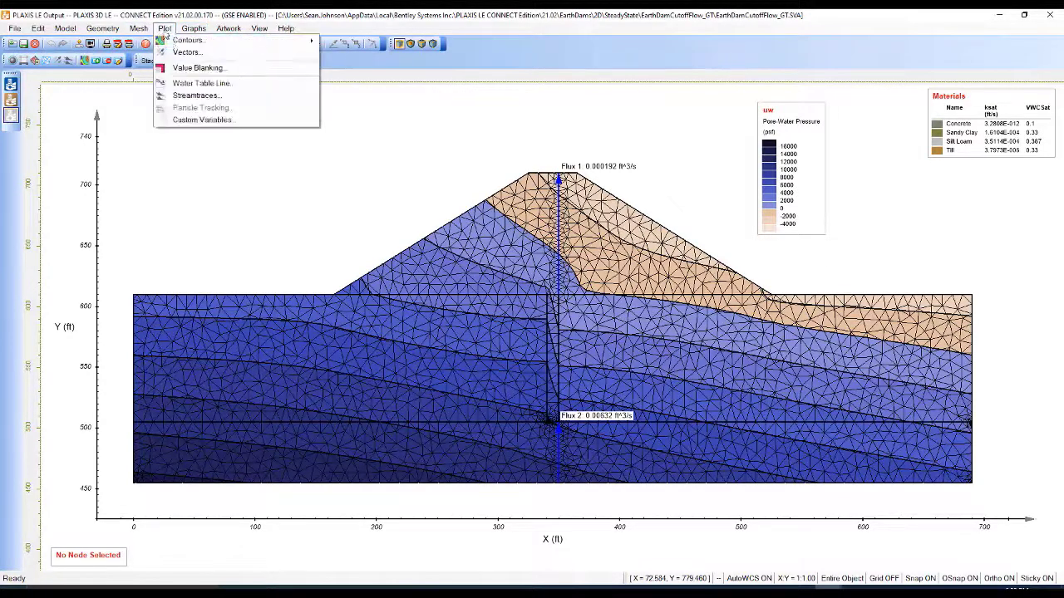
{"action": "mouse_move", "coordinate": [256, 43]}
{"action": "left_click", "coordinate": [343, 43]}
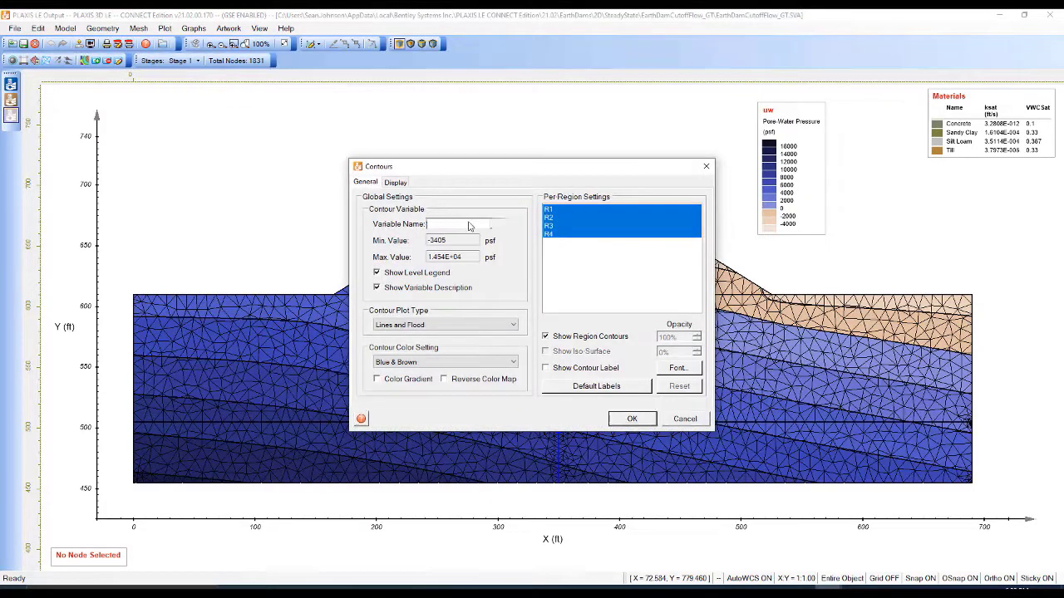
{"action": "left_click", "coordinate": [470, 224]}
{"action": "left_click", "coordinate": [470, 252]}
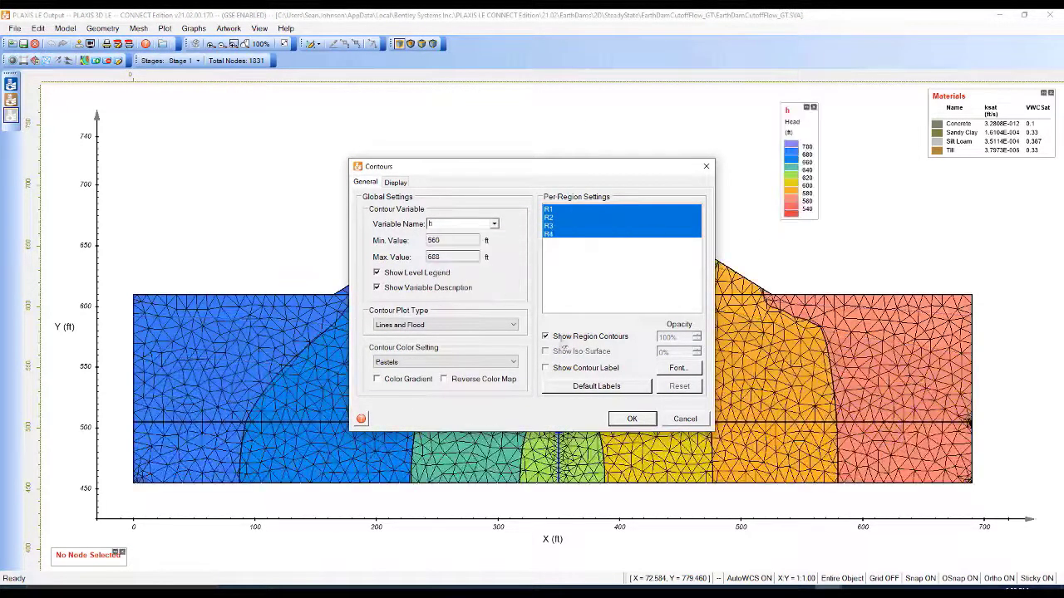
{"action": "left_click", "coordinate": [632, 419]}
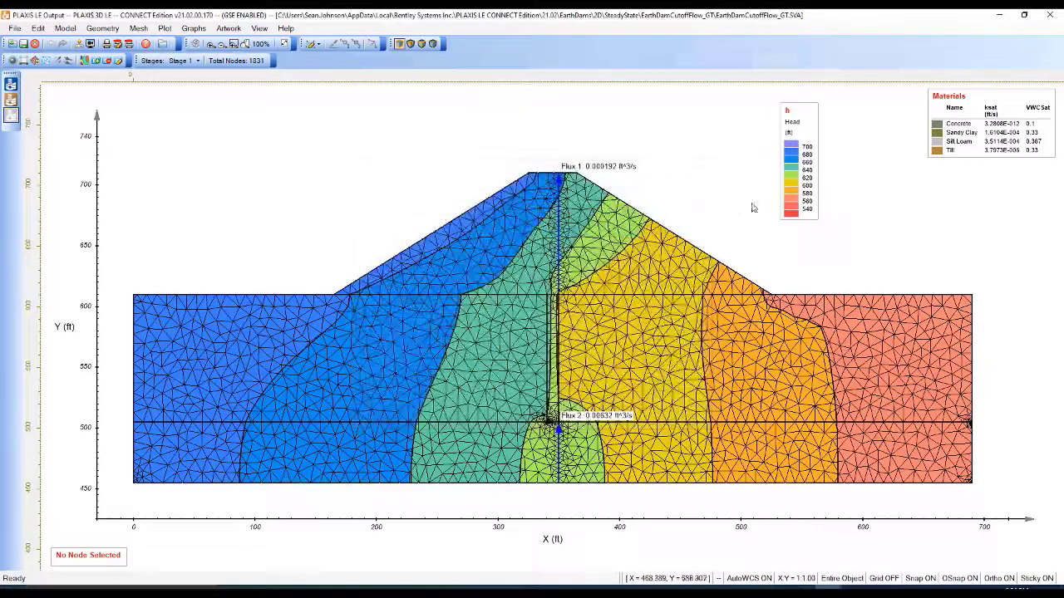